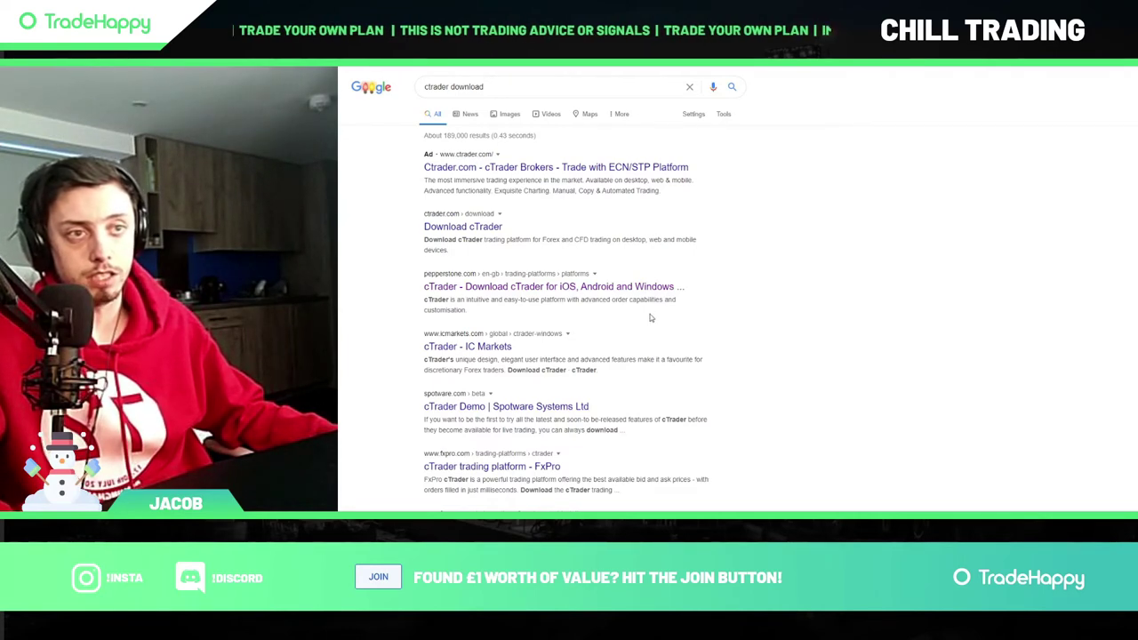
Go from the IC Markets cTrader search result to the demo account form and enter the first name.
{"action": "left_click", "coordinate": [492, 346]}
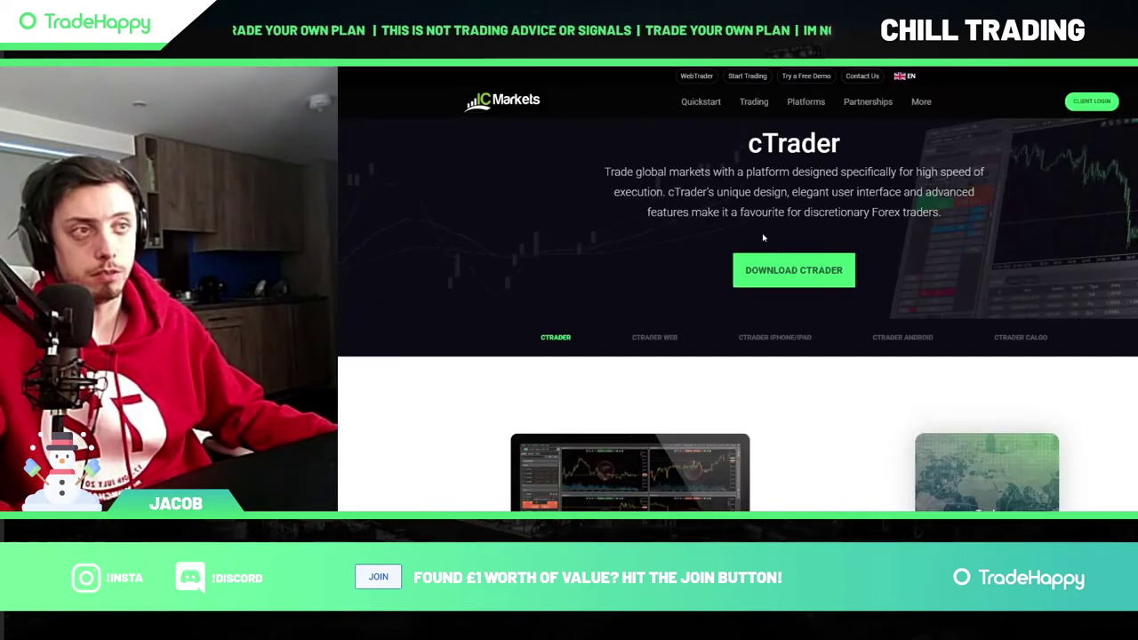
{"action": "left_click", "coordinate": [800, 277]}
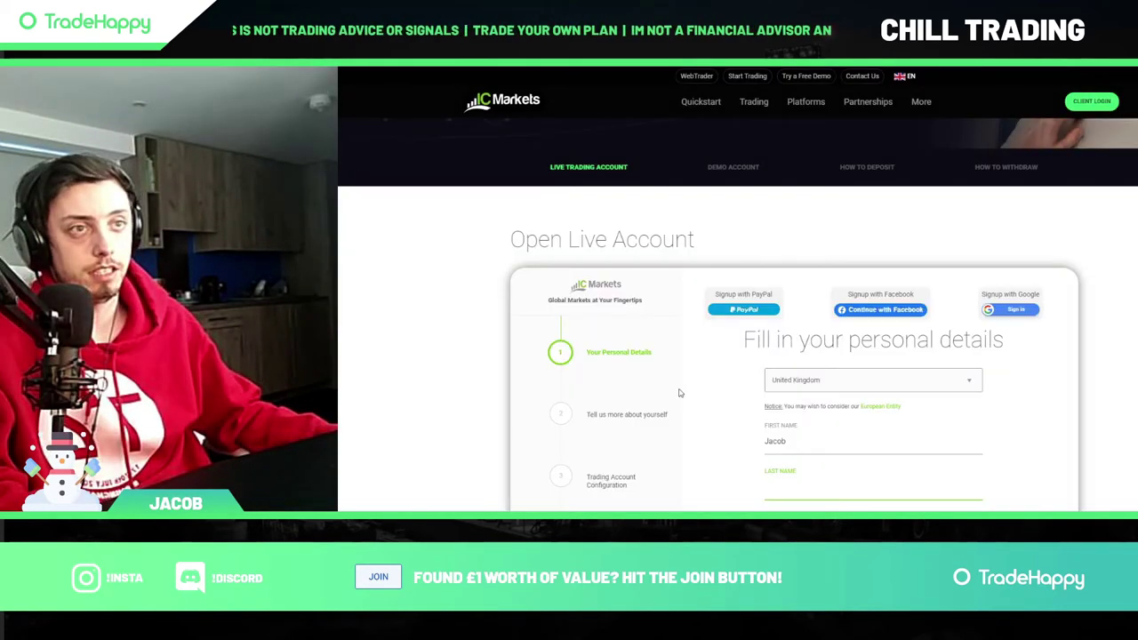
{"action": "left_click", "coordinate": [731, 168]}
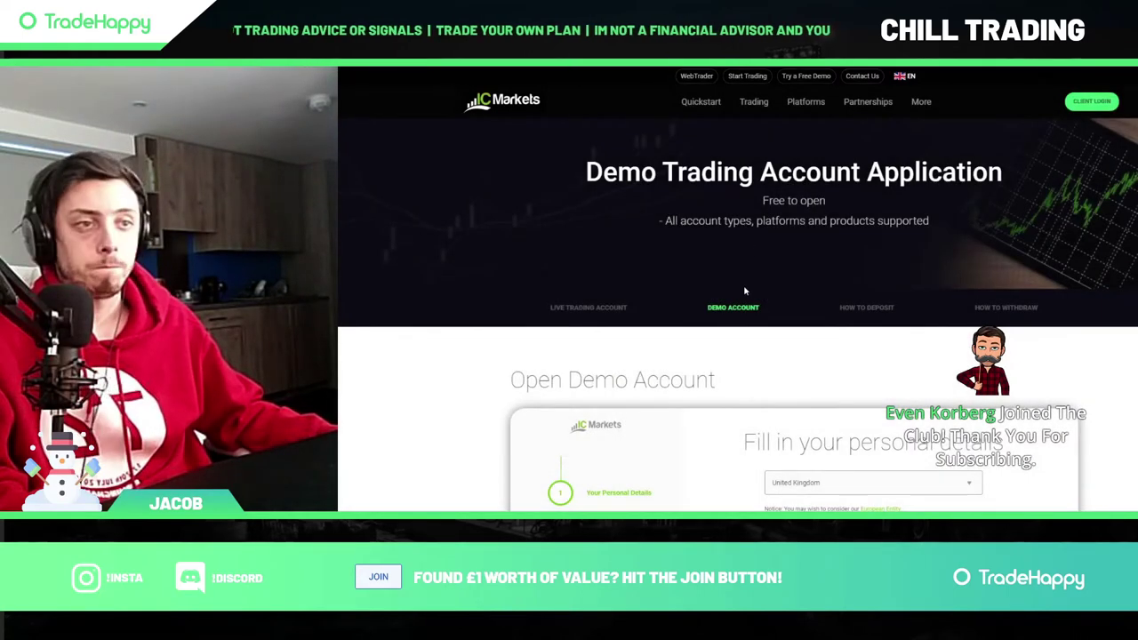
{"action": "left_click", "coordinate": [783, 259]}
{"action": "type", "text": "Jacob"}
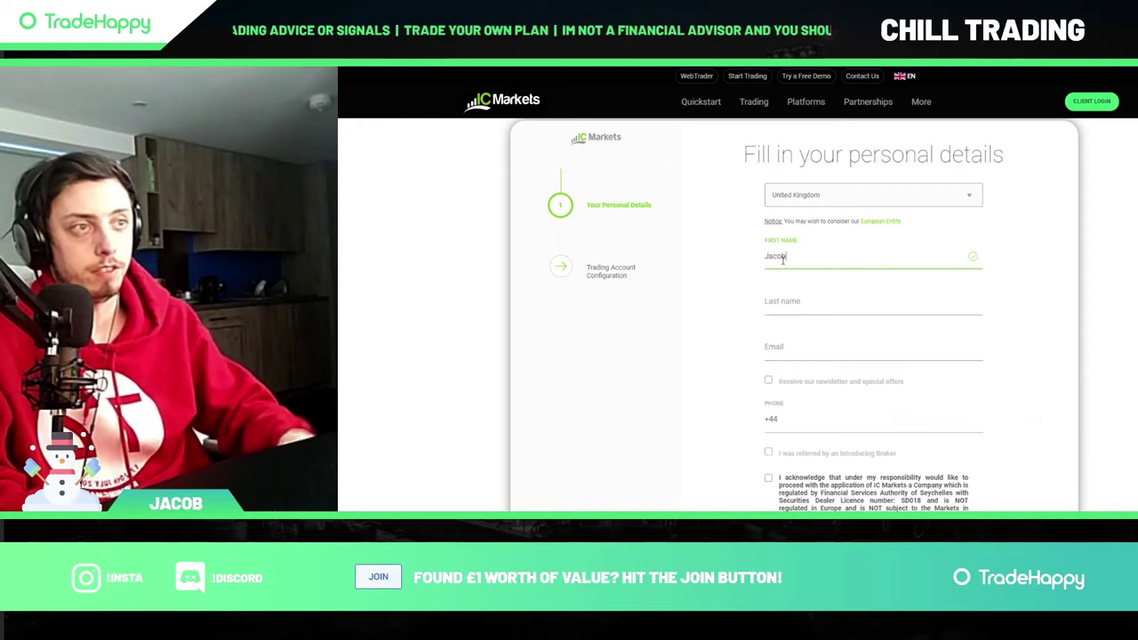
{"action": "left_click", "coordinate": [789, 301]}
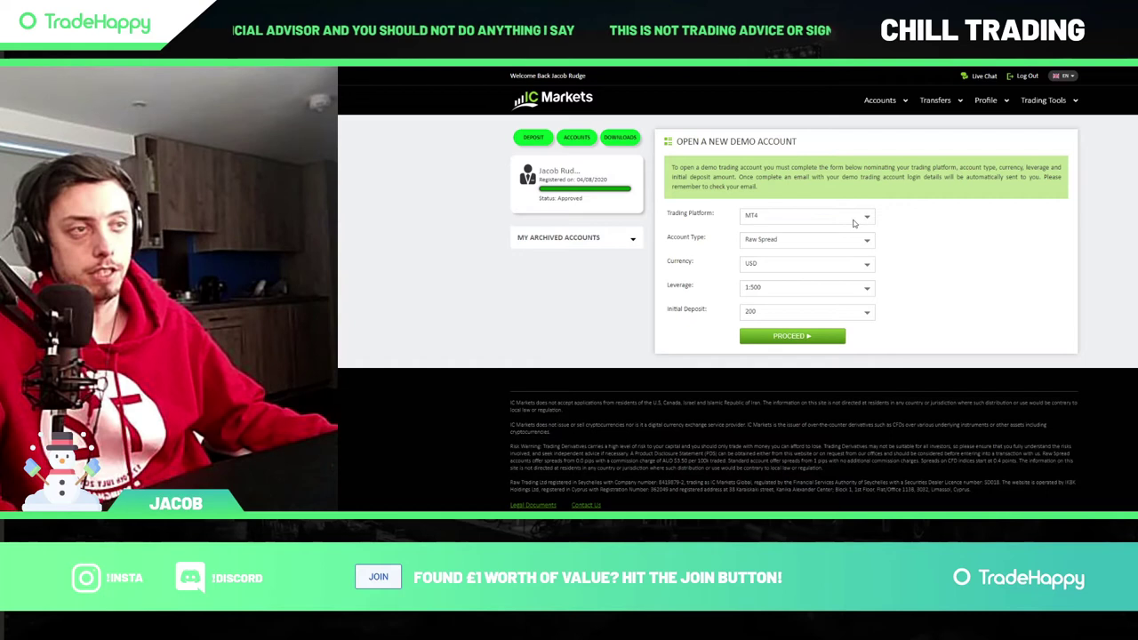
Choose cTrader, GBP currency, 1:500 leverage and a 10000 deposit, then submit the demo application.
{"action": "mouse_move", "coordinate": [892, 103]}
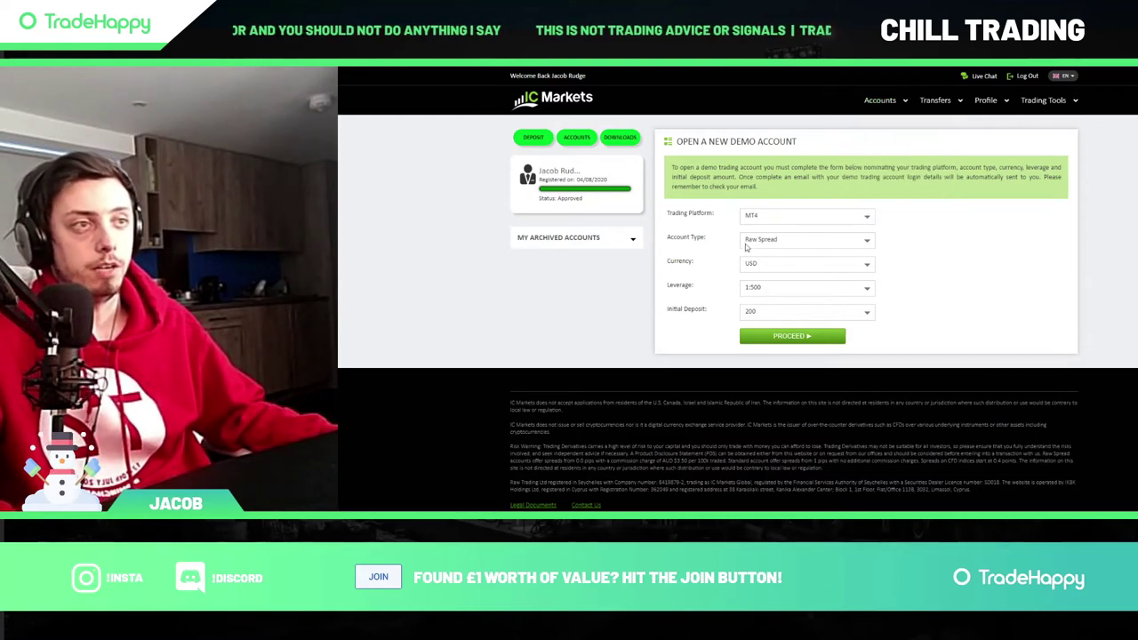
{"action": "left_click", "coordinate": [808, 219]}
{"action": "left_click", "coordinate": [789, 243]}
{"action": "left_click", "coordinate": [794, 255]}
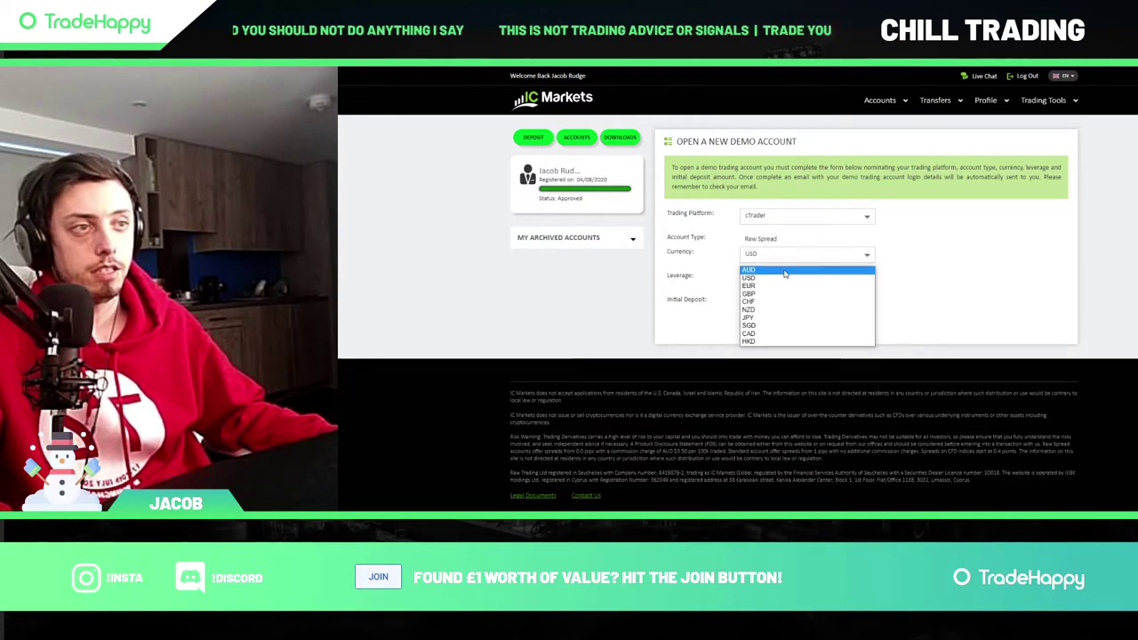
{"action": "left_click", "coordinate": [774, 296]}
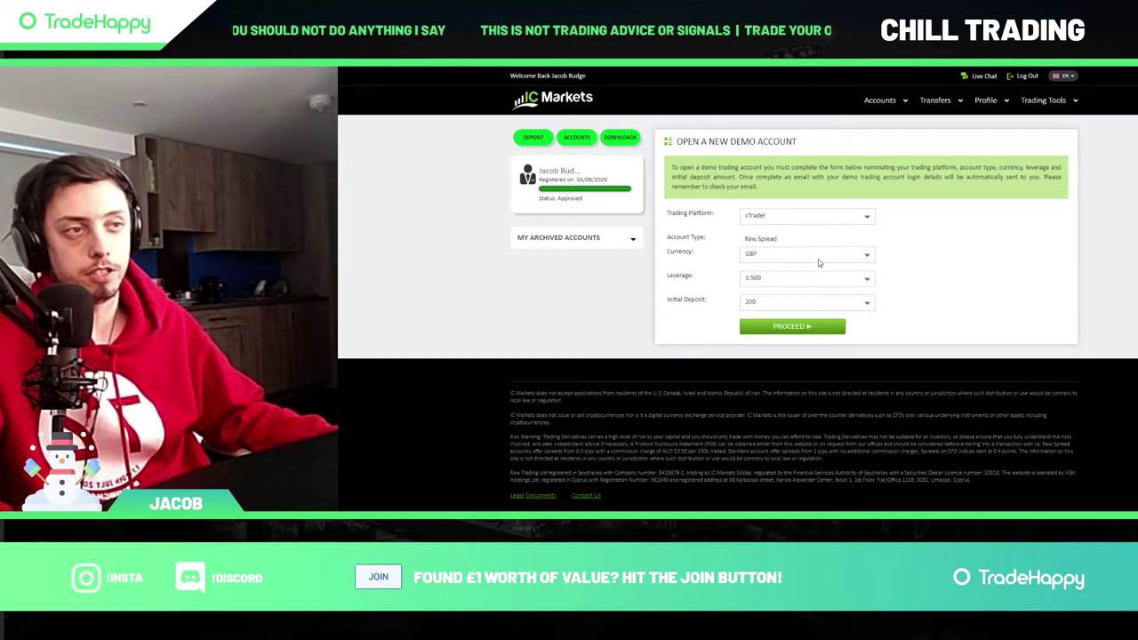
{"action": "left_click", "coordinate": [793, 283]}
{"action": "left_click", "coordinate": [934, 283]}
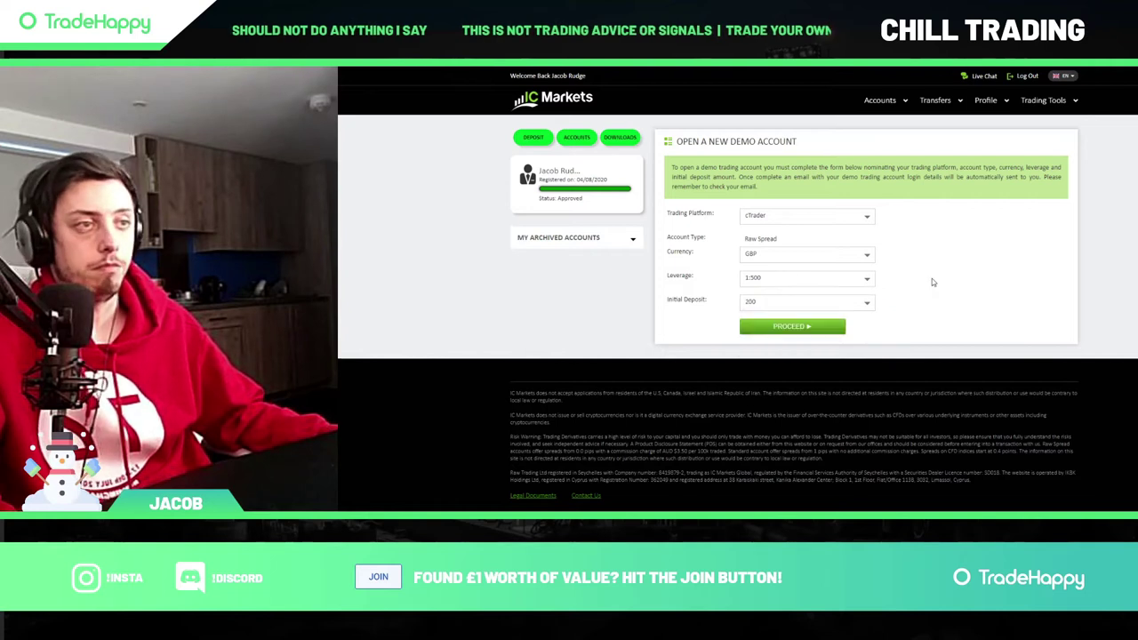
{"action": "left_click", "coordinate": [815, 305]}
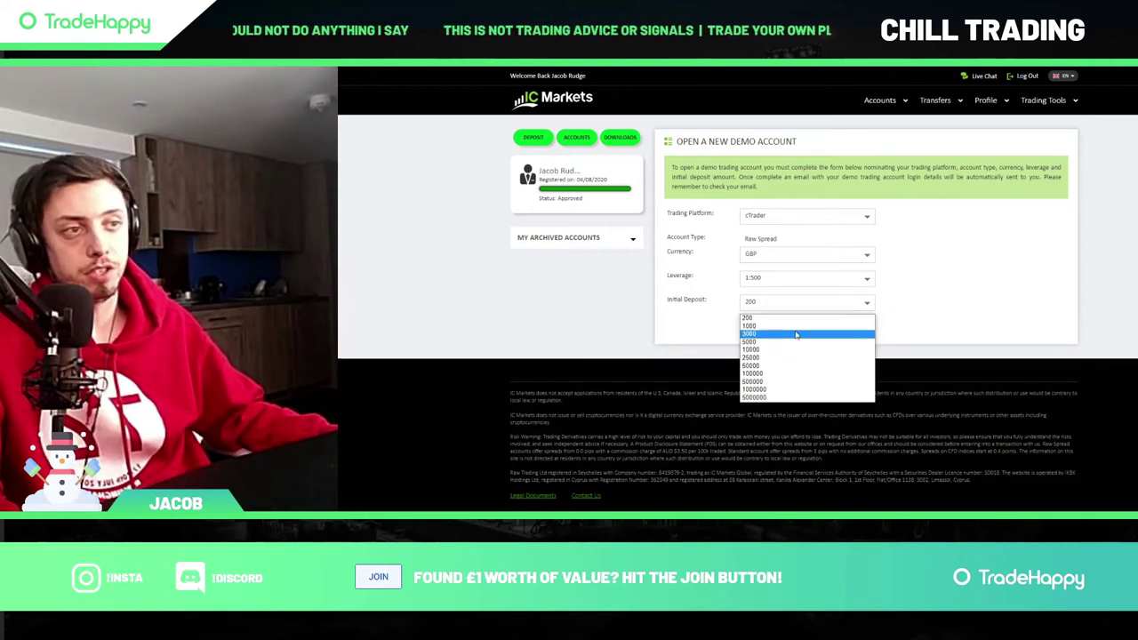
{"action": "left_click", "coordinate": [794, 350]}
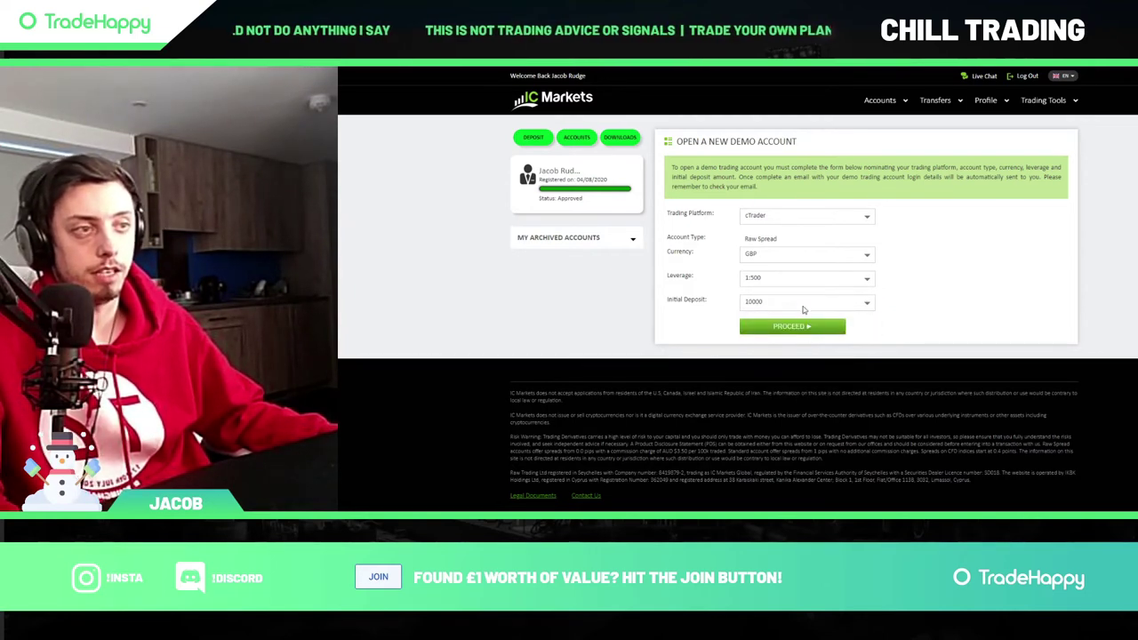
{"action": "left_click", "coordinate": [806, 327]}
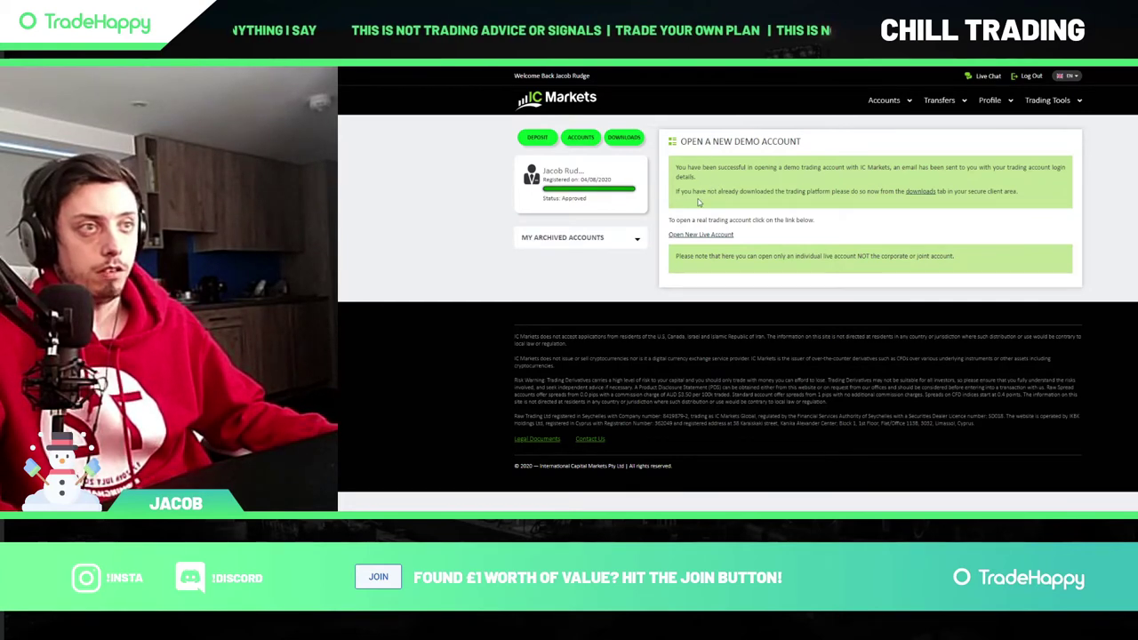
Go to the platform downloads page, download the cTrader Desktop installer and run it.
{"action": "right_click", "coordinate": [925, 193]}
{"action": "left_click", "coordinate": [946, 201]}
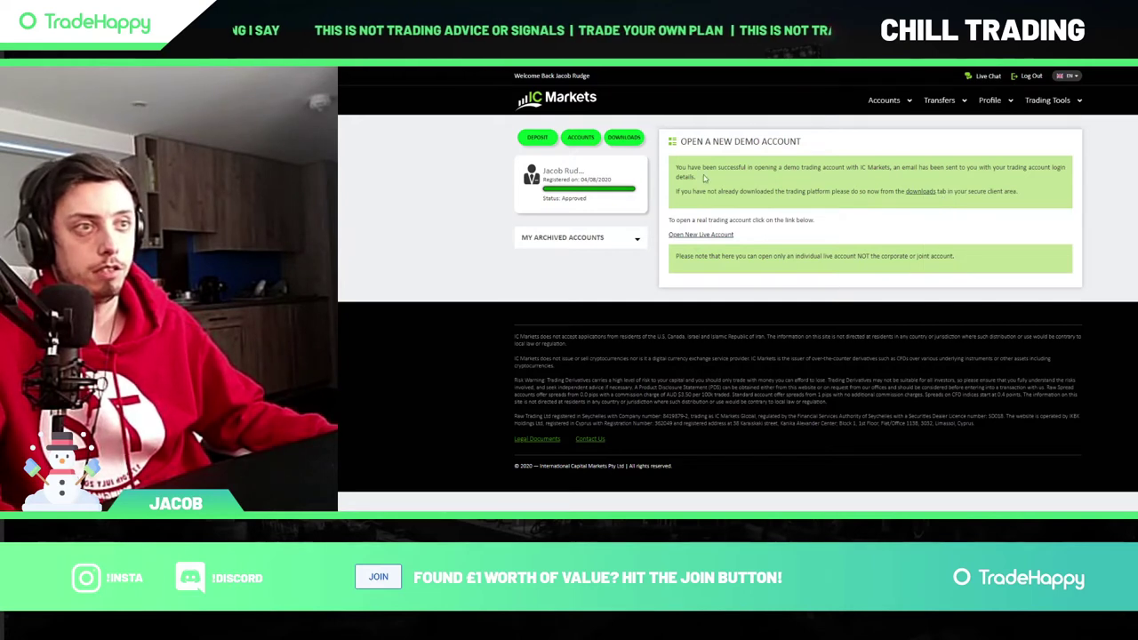
{"action": "key", "text": "ctrl+Tab"}
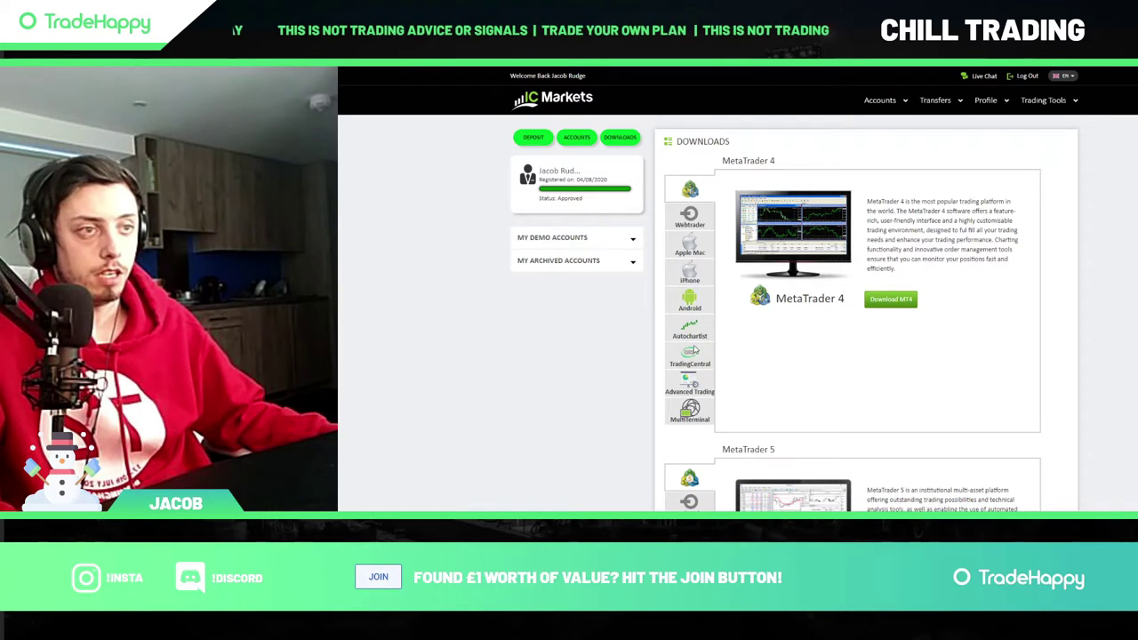
{"action": "scroll", "coordinate": [693, 379], "scroll_direction": "down", "scroll_amount": 5}
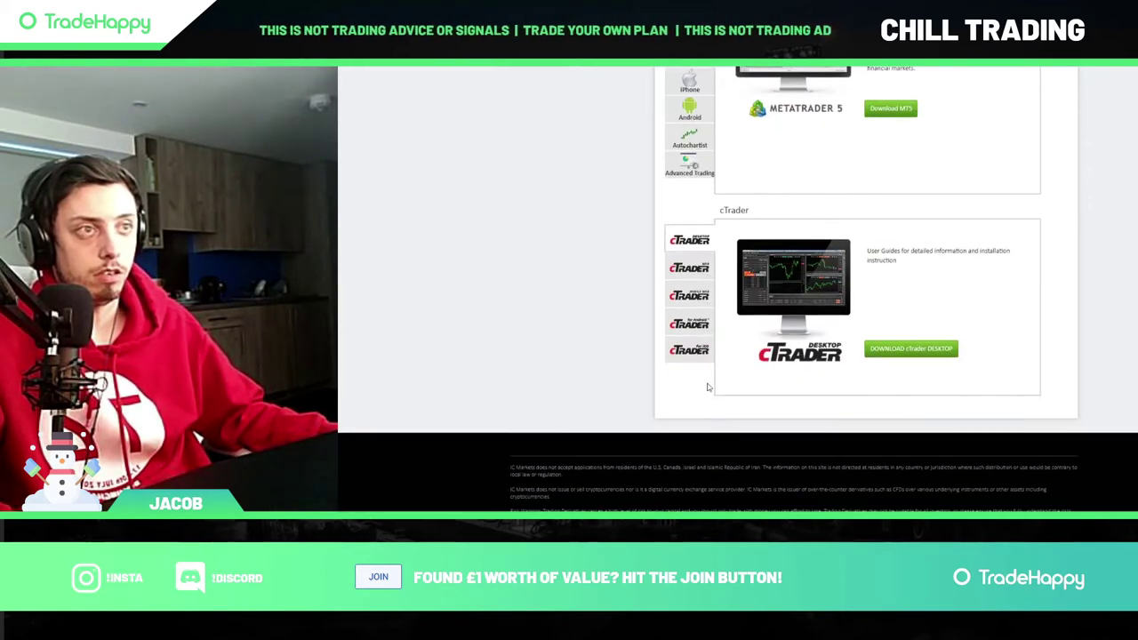
{"action": "left_click", "coordinate": [906, 348]}
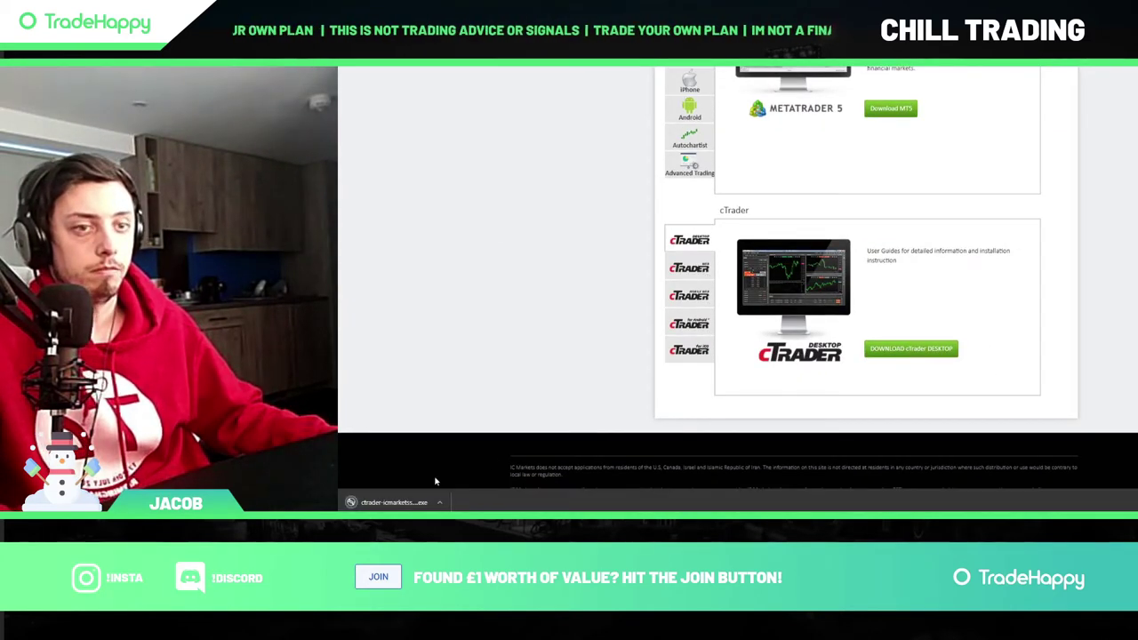
{"action": "left_click", "coordinate": [400, 503]}
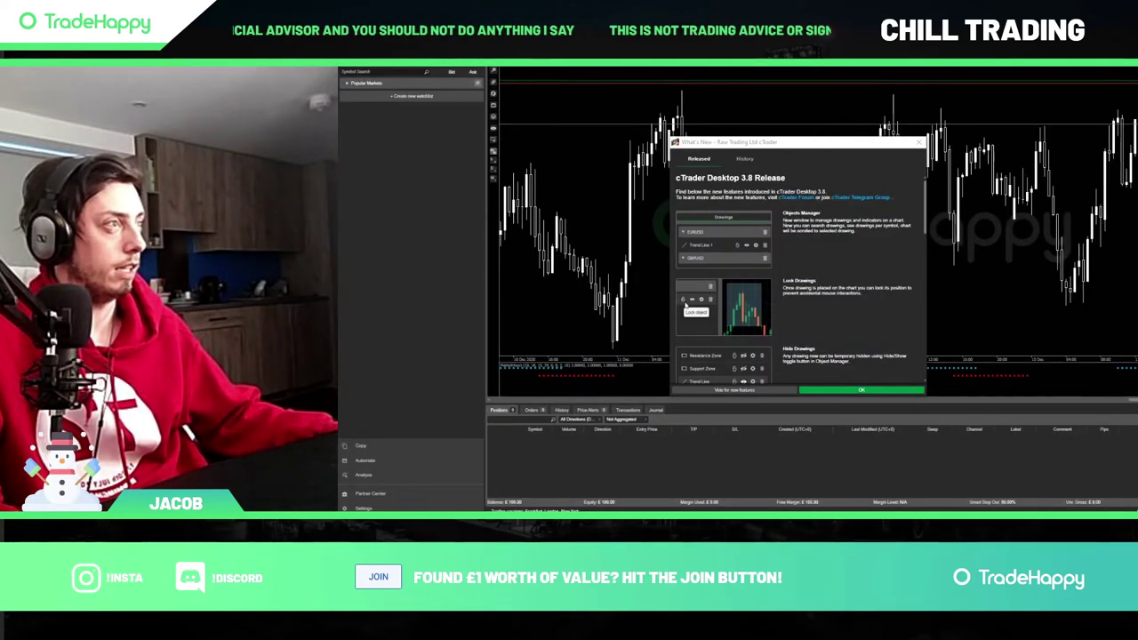
Close the cTrader 3.8 What's New release notes window with OK.
{"action": "left_click", "coordinate": [847, 235]}
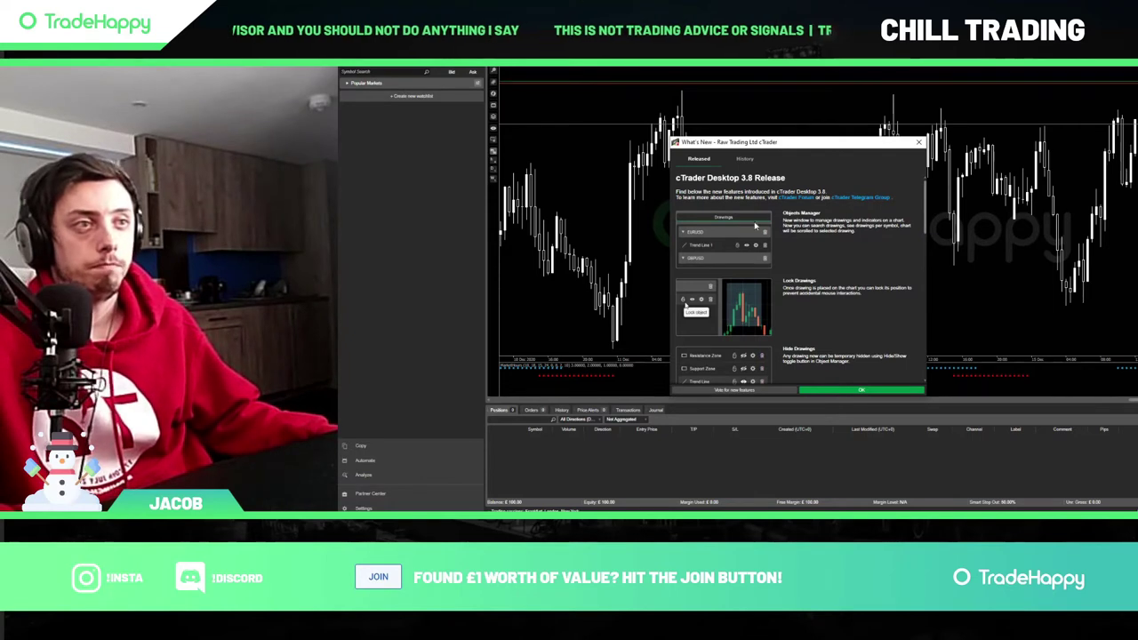
{"action": "left_click", "coordinate": [856, 391]}
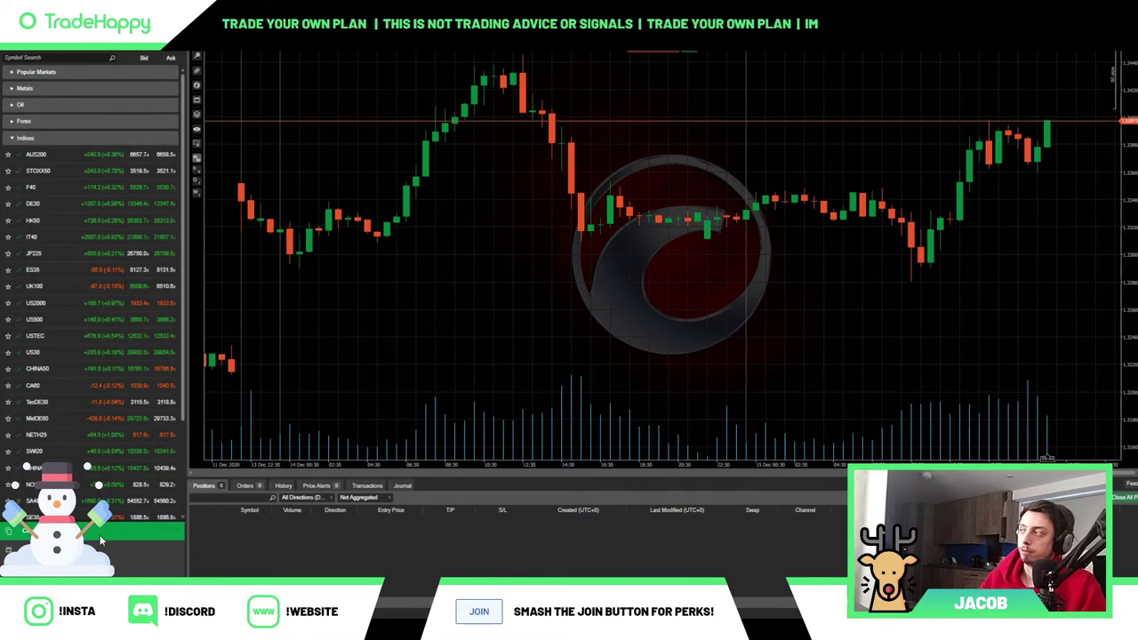
Expand the Forex markets list and drag GBPUSD onto the chart.
{"action": "scroll", "coordinate": [82, 240], "scroll_direction": "down", "scroll_amount": 3}
{"action": "scroll", "coordinate": [83, 166], "scroll_direction": "up", "scroll_amount": 3}
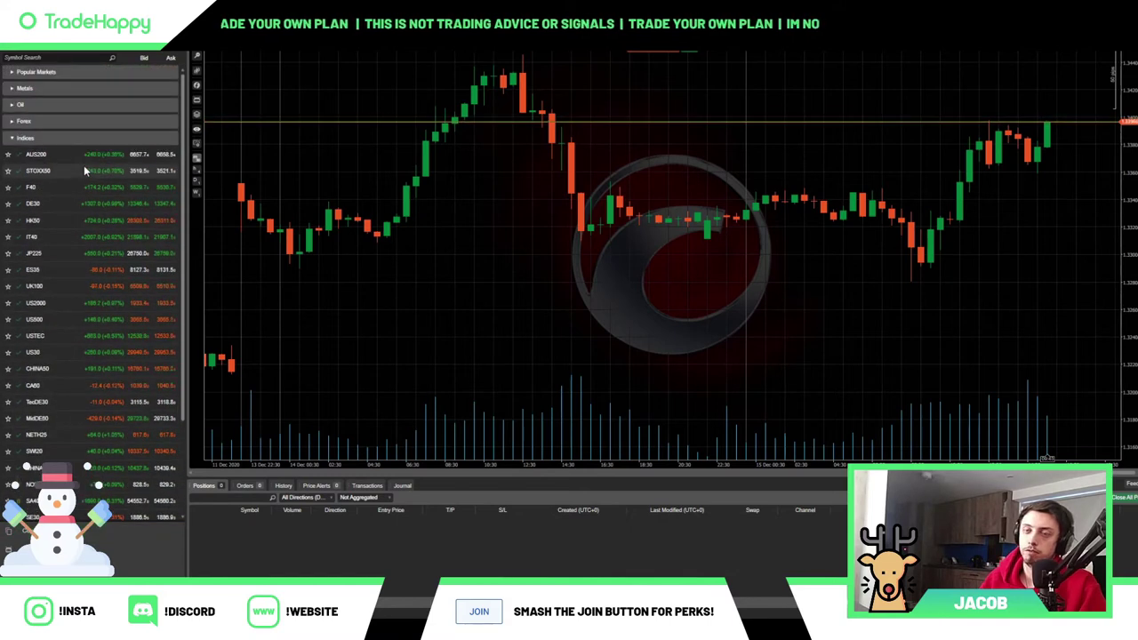
{"action": "left_click", "coordinate": [84, 121]}
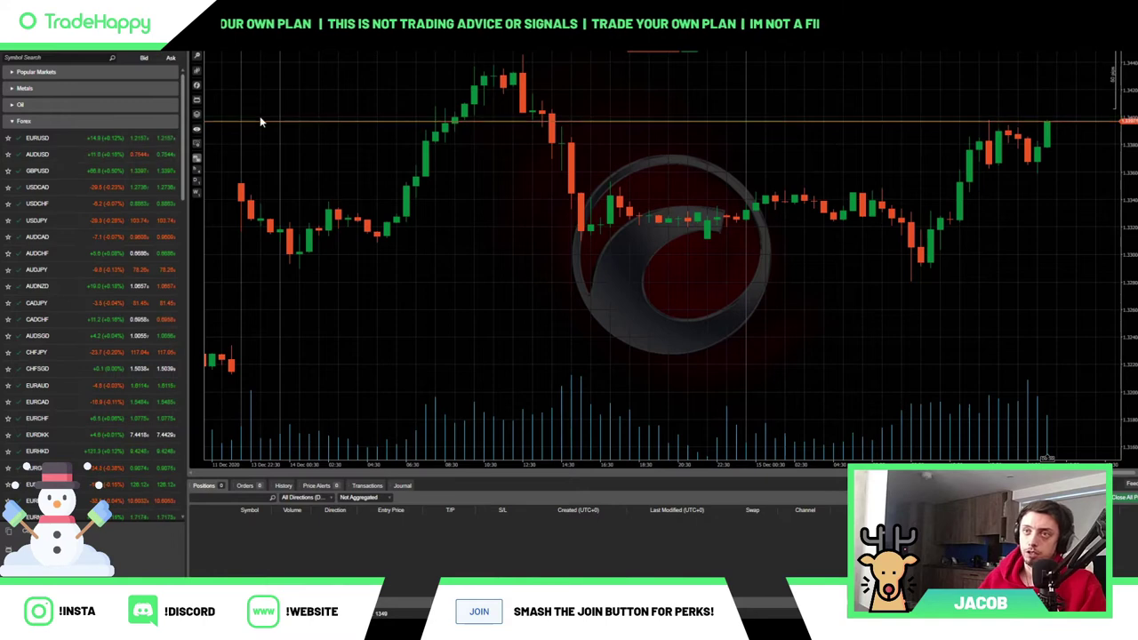
{"action": "left_click_drag", "start_coordinate": [116, 169], "coordinate": [430, 197]}
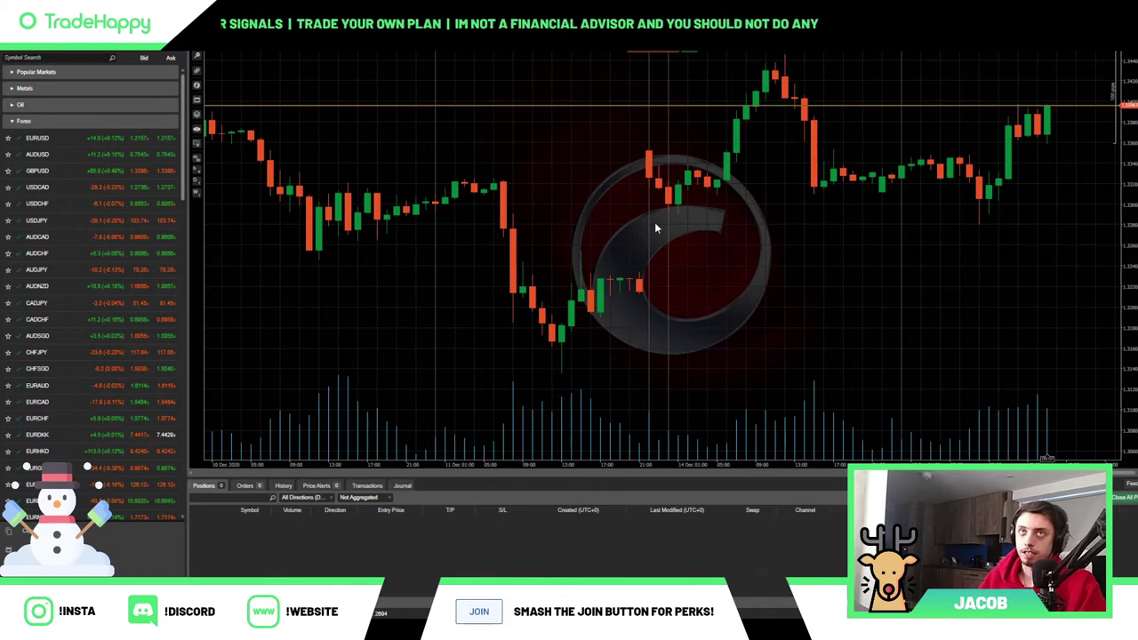
{"action": "right_click", "coordinate": [565, 223]}
{"action": "left_click", "coordinate": [540, 220]}
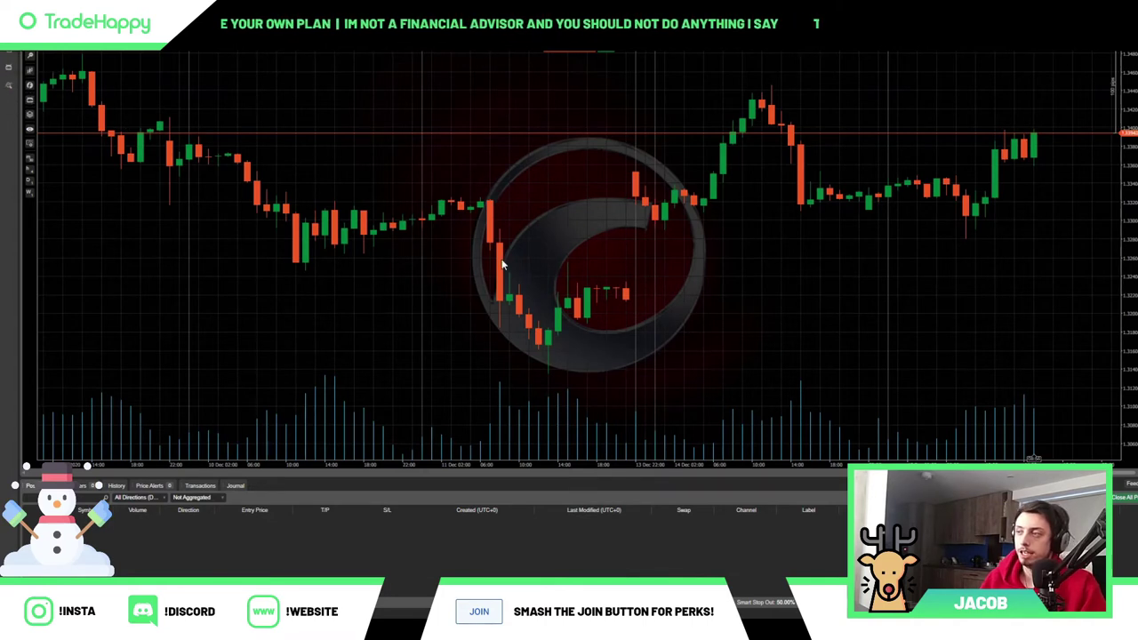
Turn off Grid, Period Separators, Tick Volume, Deal Map and Chart Scale in Viewing Options.
{"action": "right_click", "coordinate": [507, 195]}
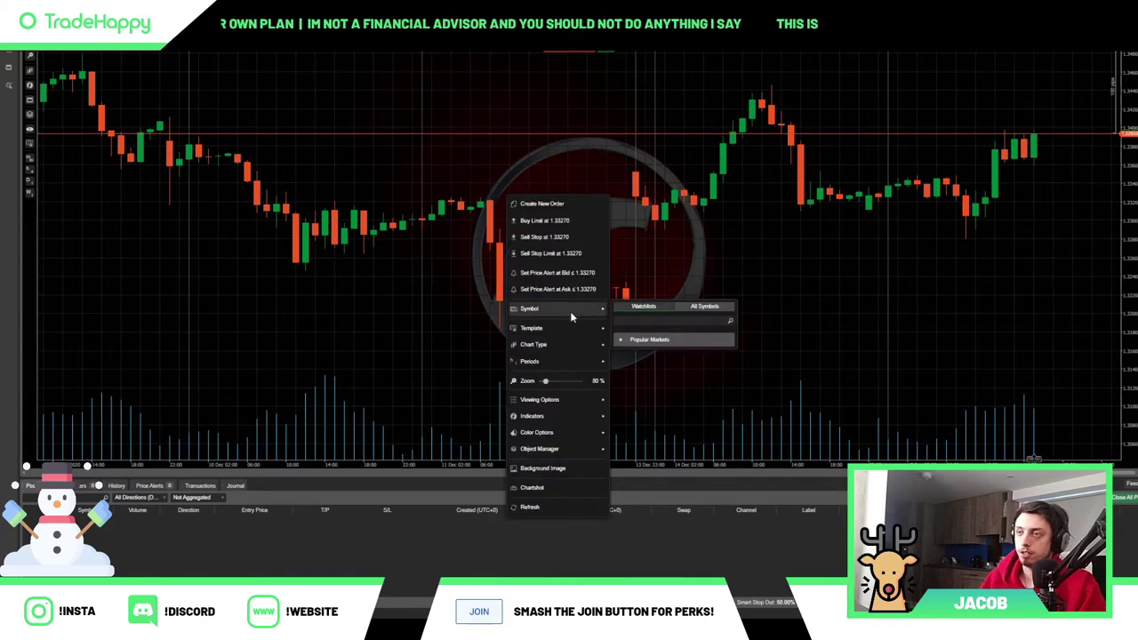
{"action": "mouse_move", "coordinate": [565, 346]}
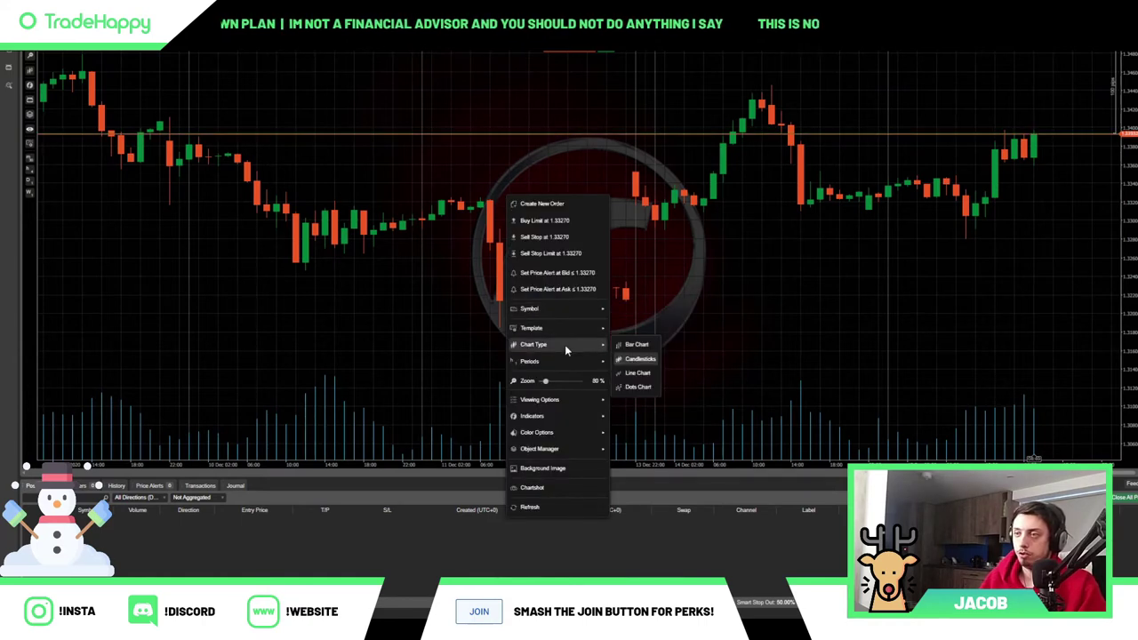
{"action": "mouse_move", "coordinate": [567, 402]}
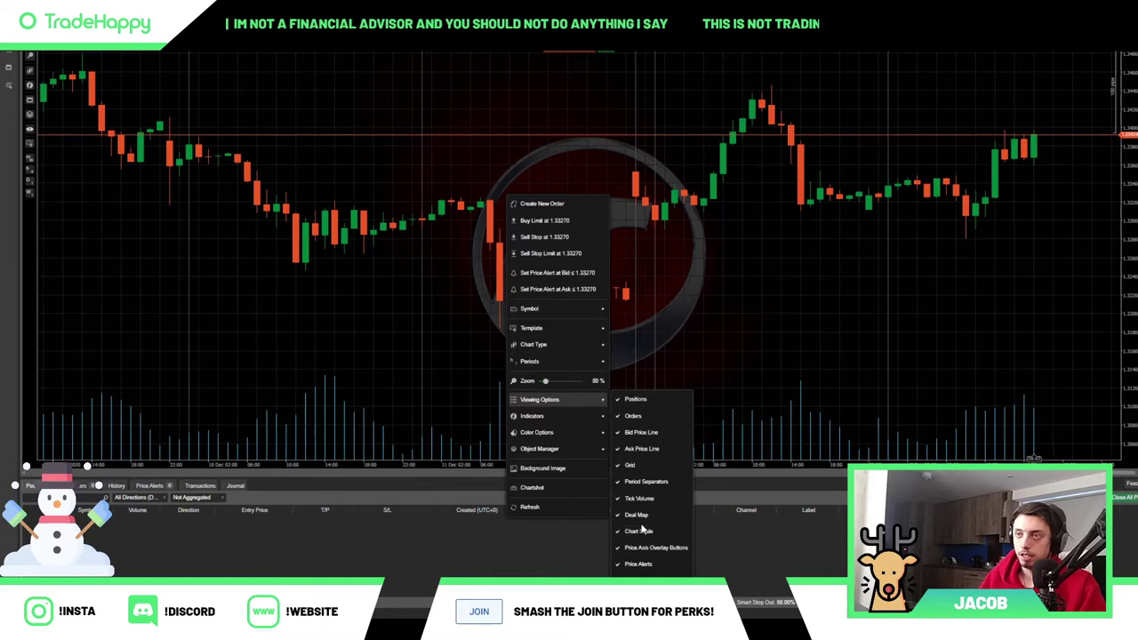
{"action": "mouse_move", "coordinate": [576, 428]}
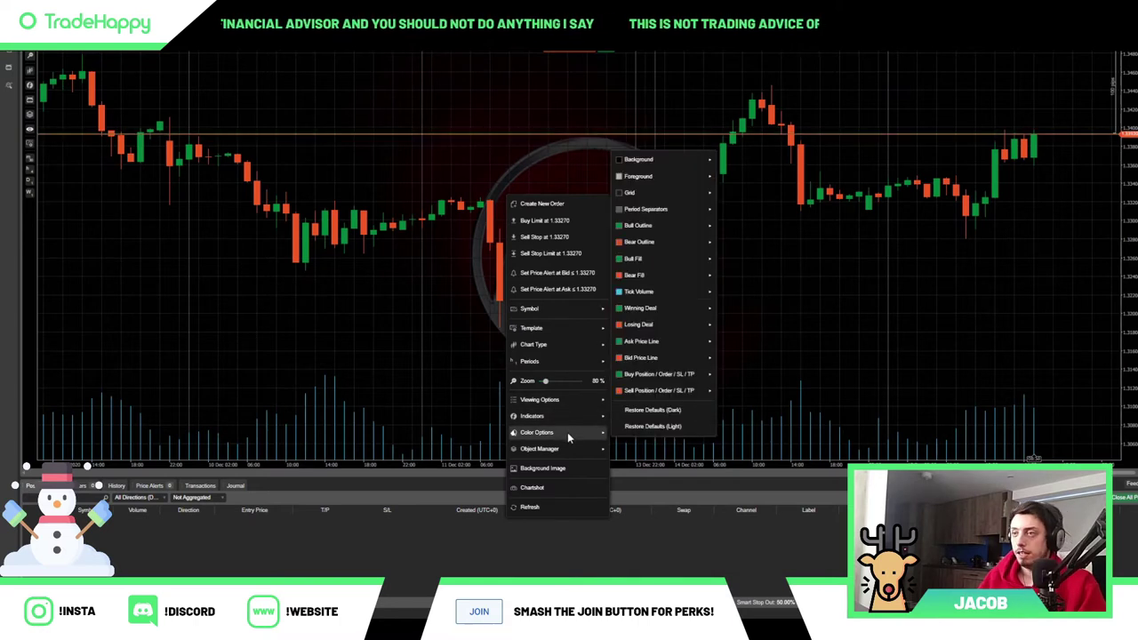
{"action": "mouse_move", "coordinate": [682, 199]}
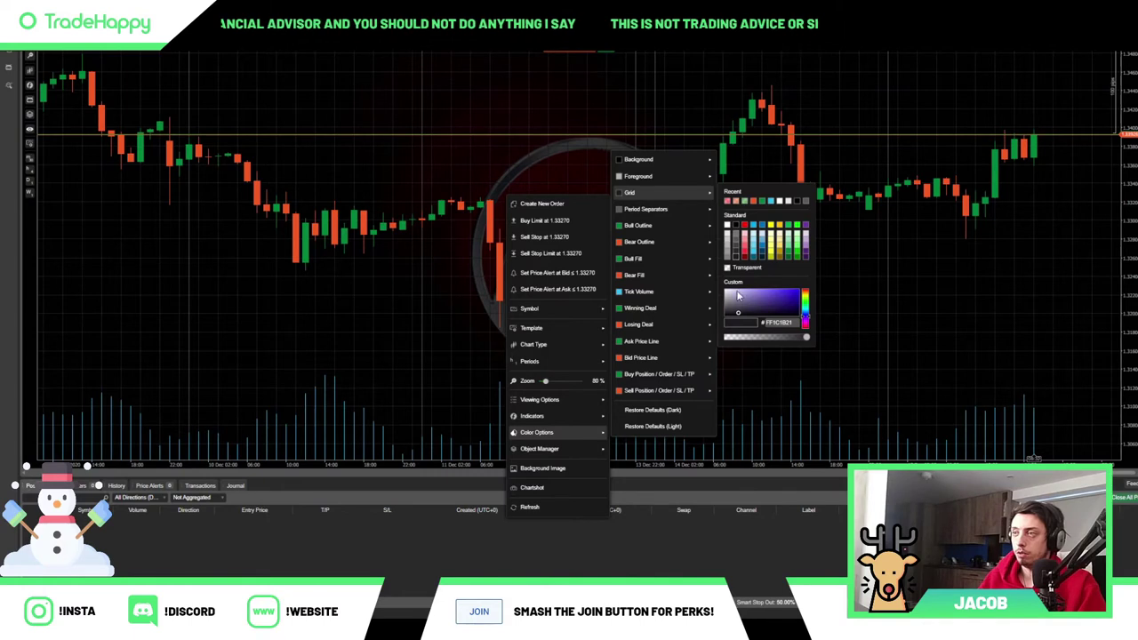
{"action": "mouse_move", "coordinate": [705, 342]}
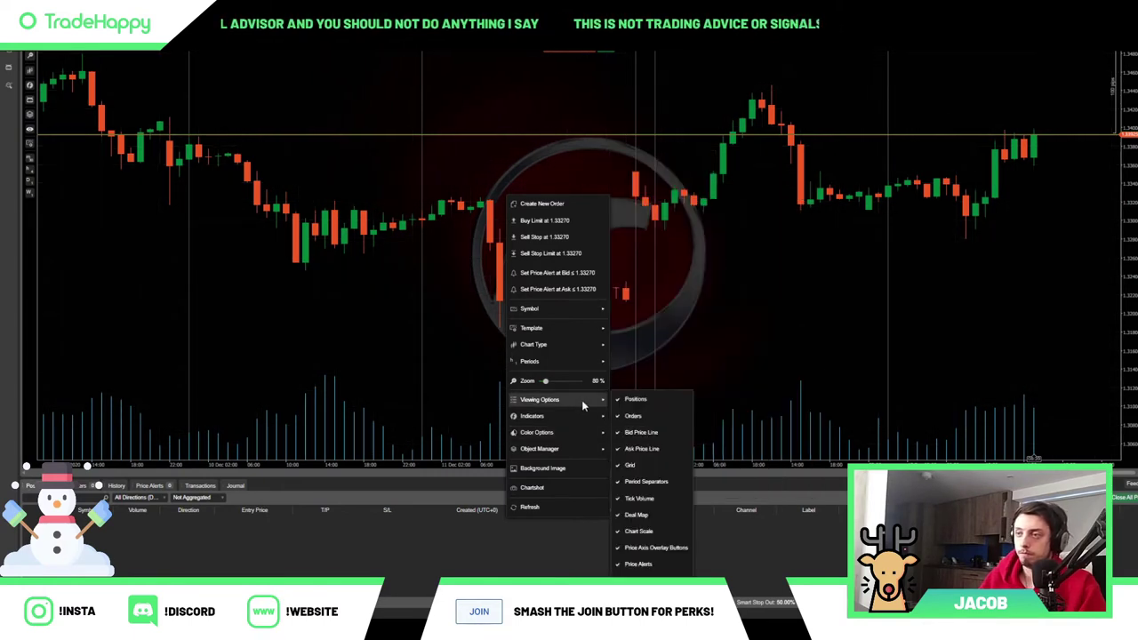
{"action": "left_click", "coordinate": [655, 464]}
{"action": "left_click", "coordinate": [656, 481]}
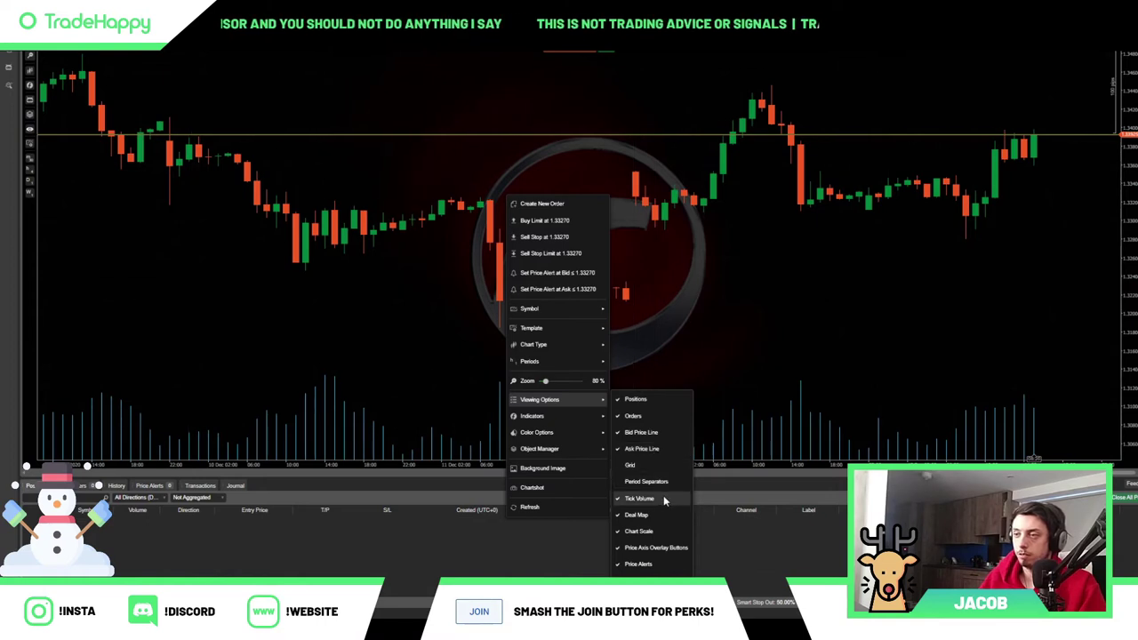
{"action": "left_click", "coordinate": [664, 498]}
{"action": "left_click", "coordinate": [661, 514]}
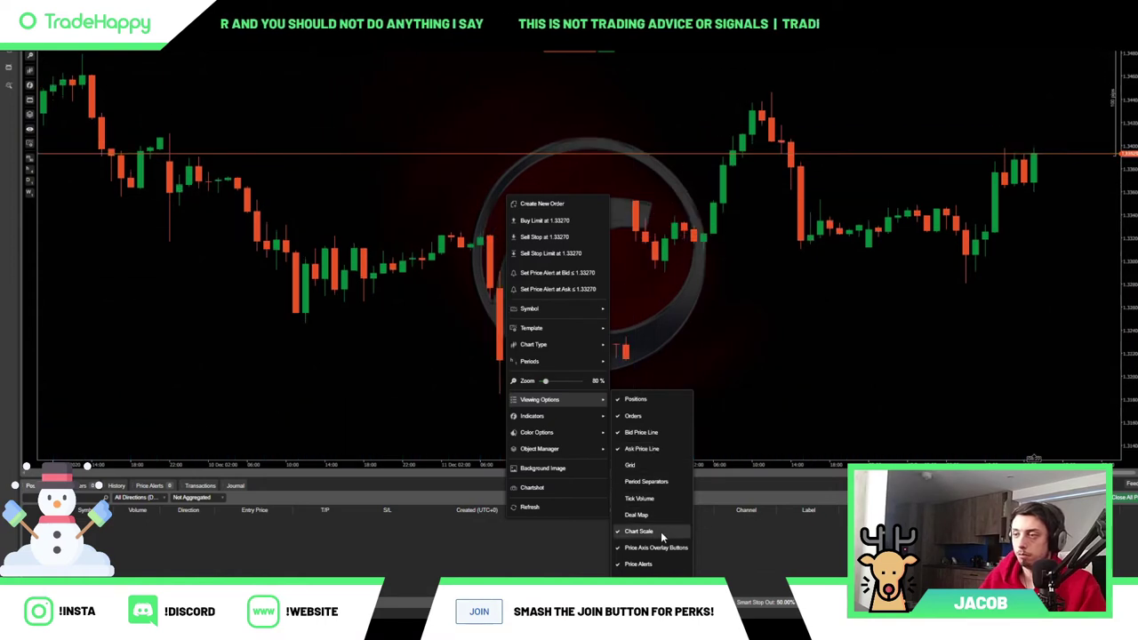
{"action": "left_click", "coordinate": [661, 532]}
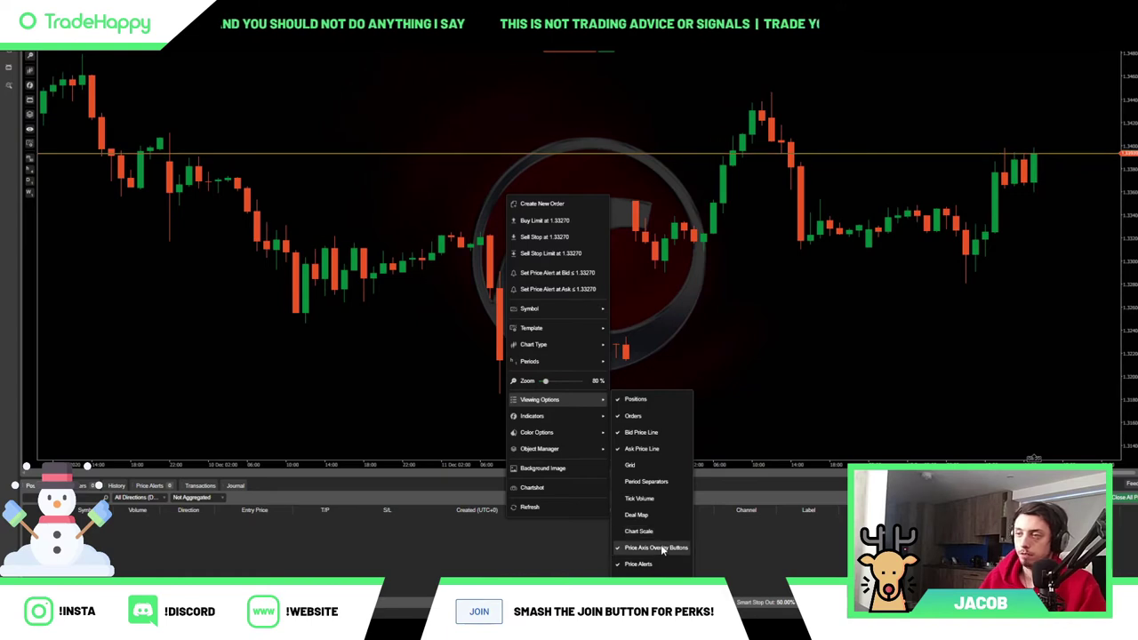
{"action": "left_click", "coordinate": [665, 375]}
Open the GBPUSD h1 chart's Background Image settings.
{"action": "right_click", "coordinate": [609, 257]}
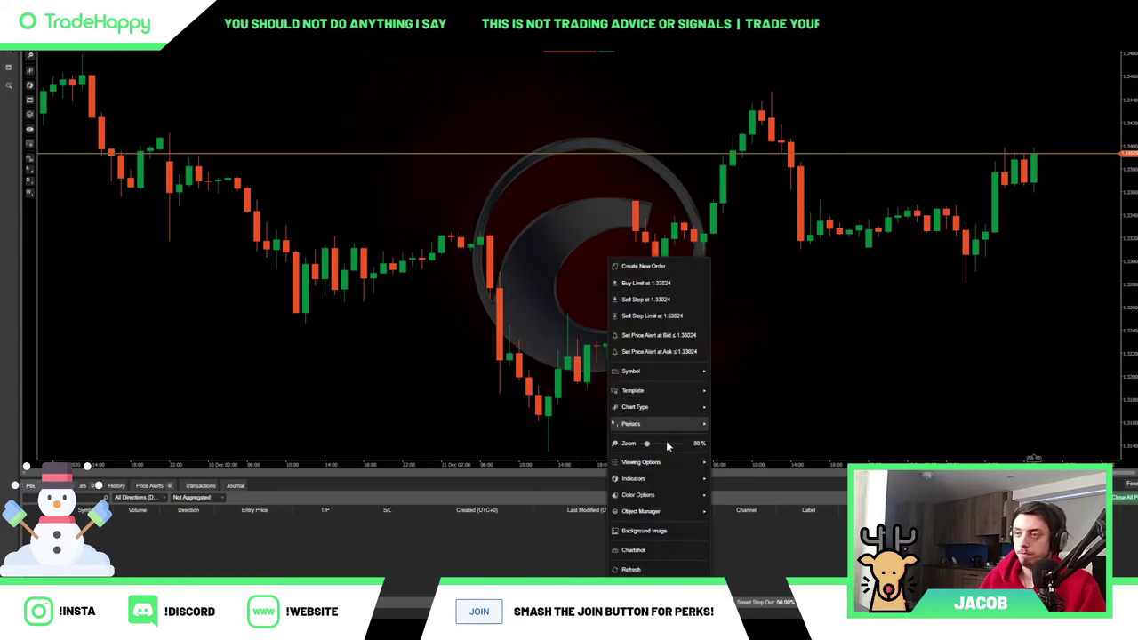
{"action": "mouse_move", "coordinate": [683, 409]}
{"action": "mouse_move", "coordinate": [679, 462]}
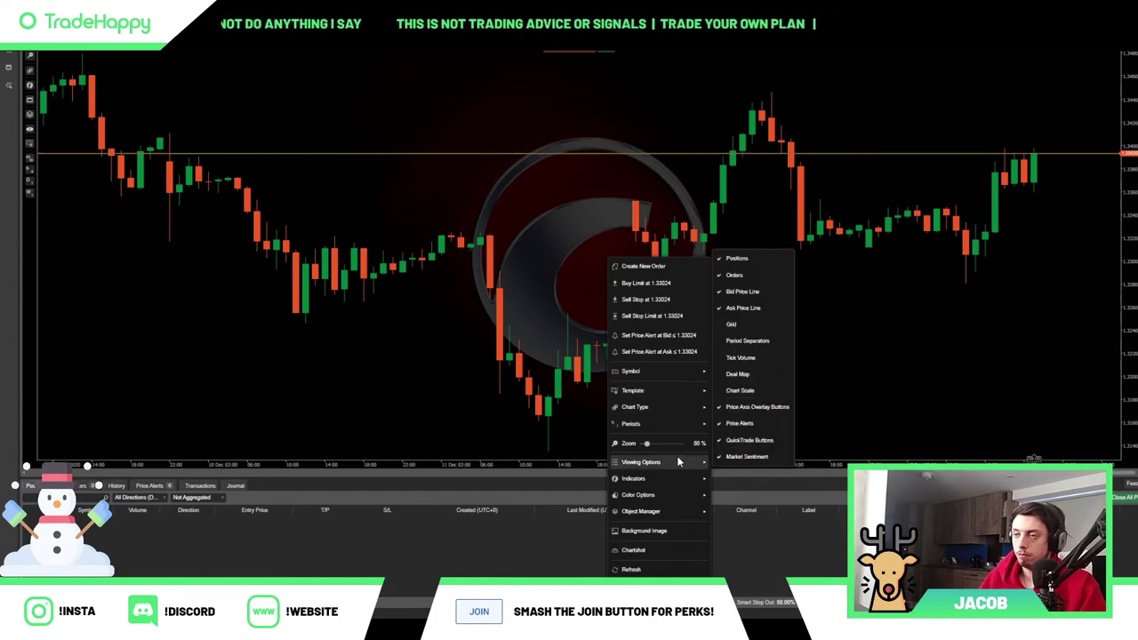
{"action": "left_click", "coordinate": [654, 531]}
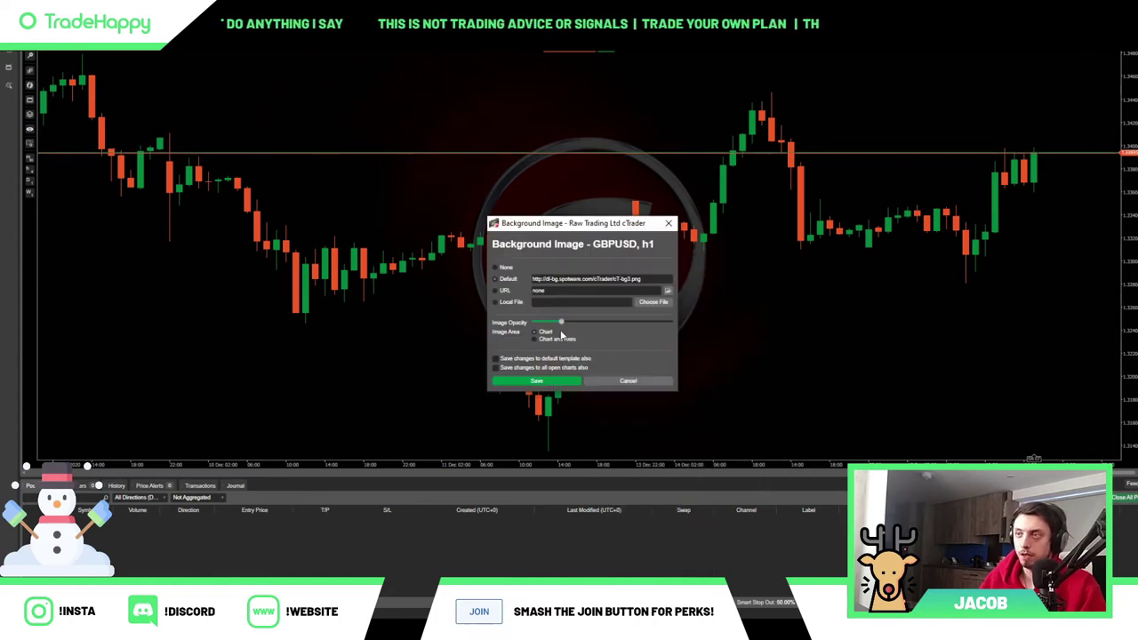
Switch the chart background source from the default logo to Local File and browse for the car image.
{"action": "left_click", "coordinate": [496, 268]}
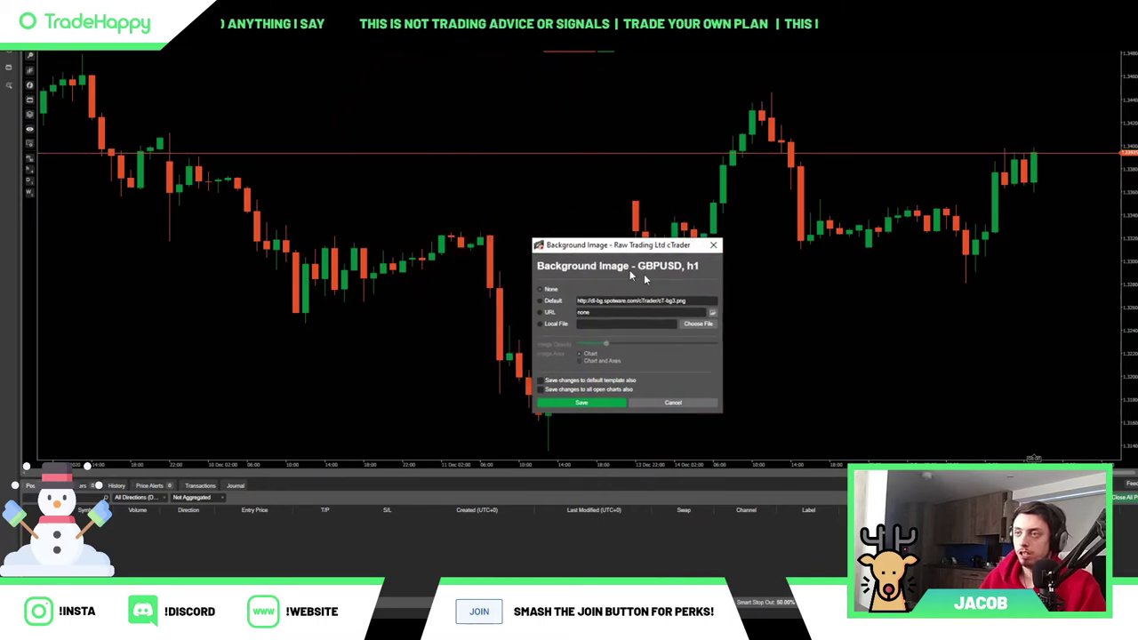
{"action": "left_click", "coordinate": [781, 347]}
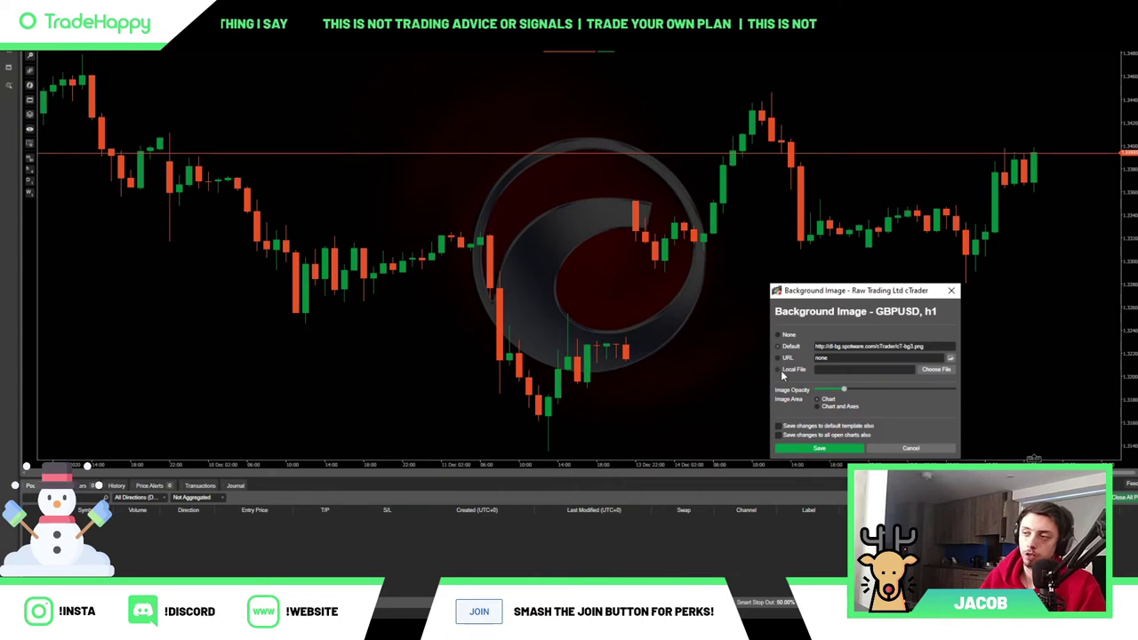
{"action": "left_click", "coordinate": [779, 370]}
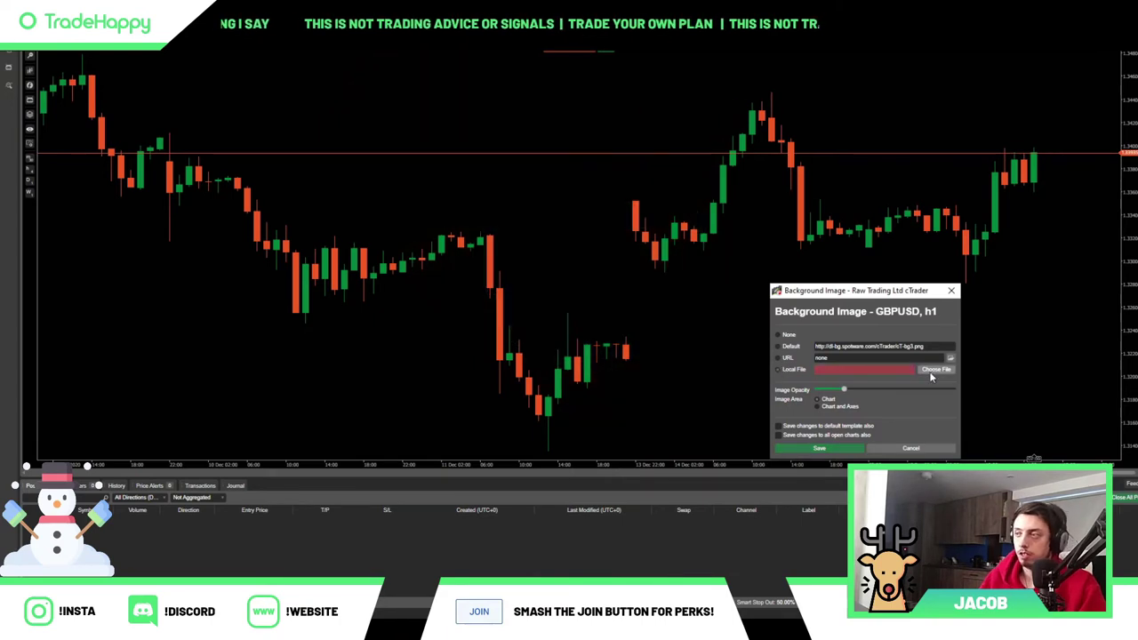
{"action": "left_click", "coordinate": [935, 369]}
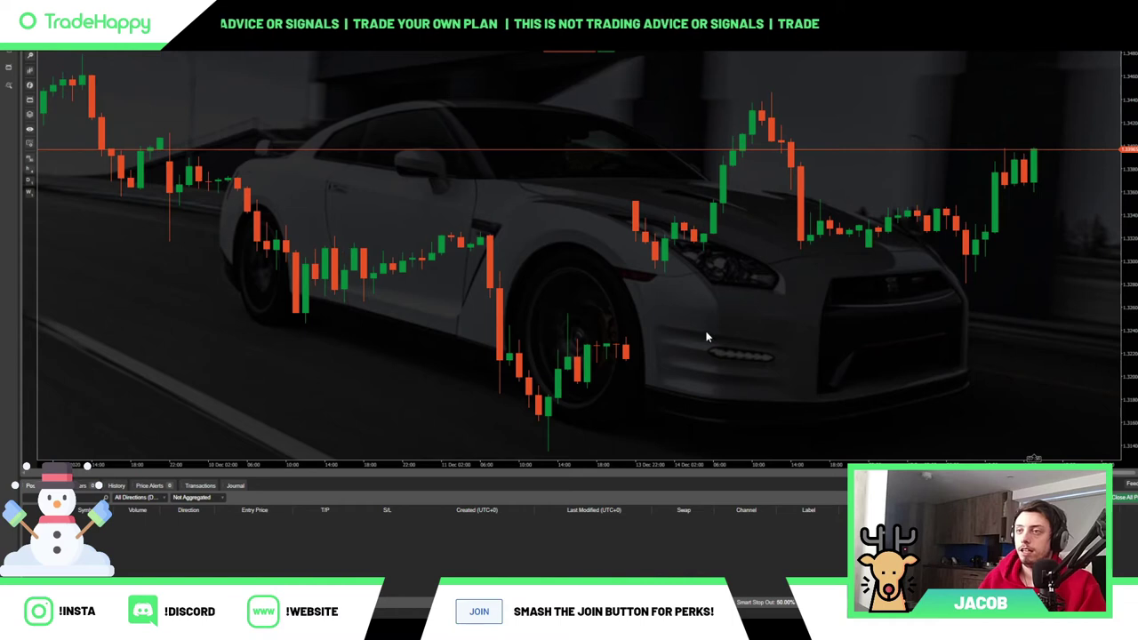
Open EURUSD from the Forex list as a second chart beside GBPUSD.
{"action": "left_click_drag", "start_coordinate": [631, 318], "coordinate": [451, 313]}
{"action": "right_click", "coordinate": [620, 297]}
{"action": "left_click_drag", "start_coordinate": [622, 297], "coordinate": [396, 284]}
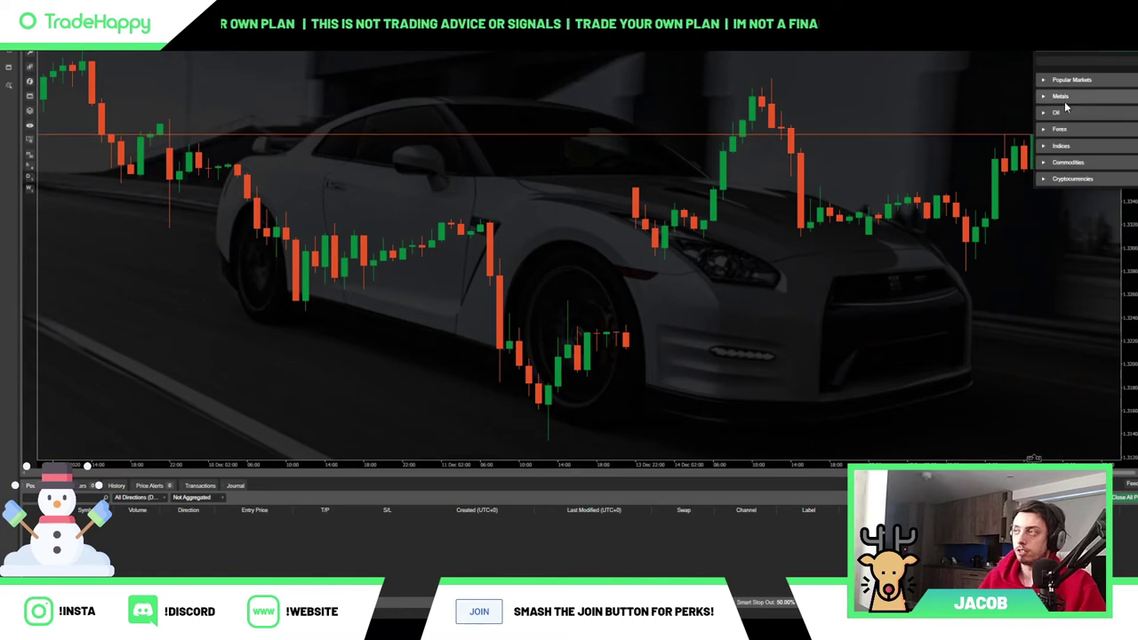
{"action": "left_click", "coordinate": [1064, 129]}
{"action": "left_click", "coordinate": [1084, 147]}
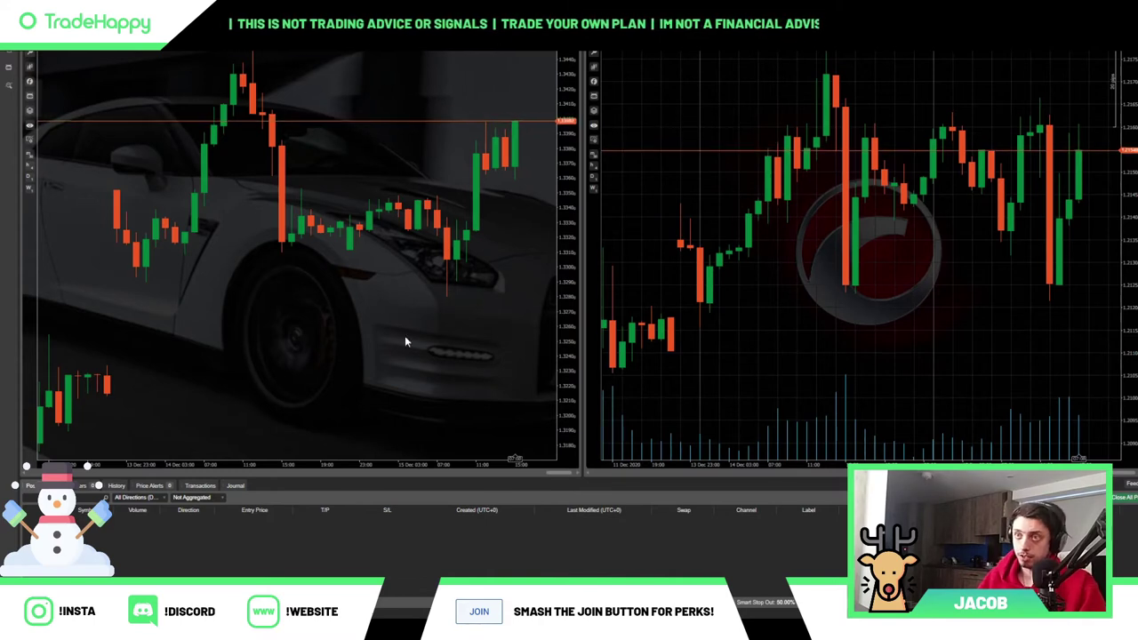
Save the car-background chart's setup through Template > Save Template under the name GTR.
{"action": "right_click", "coordinate": [324, 320]}
{"action": "mouse_move", "coordinate": [375, 238]}
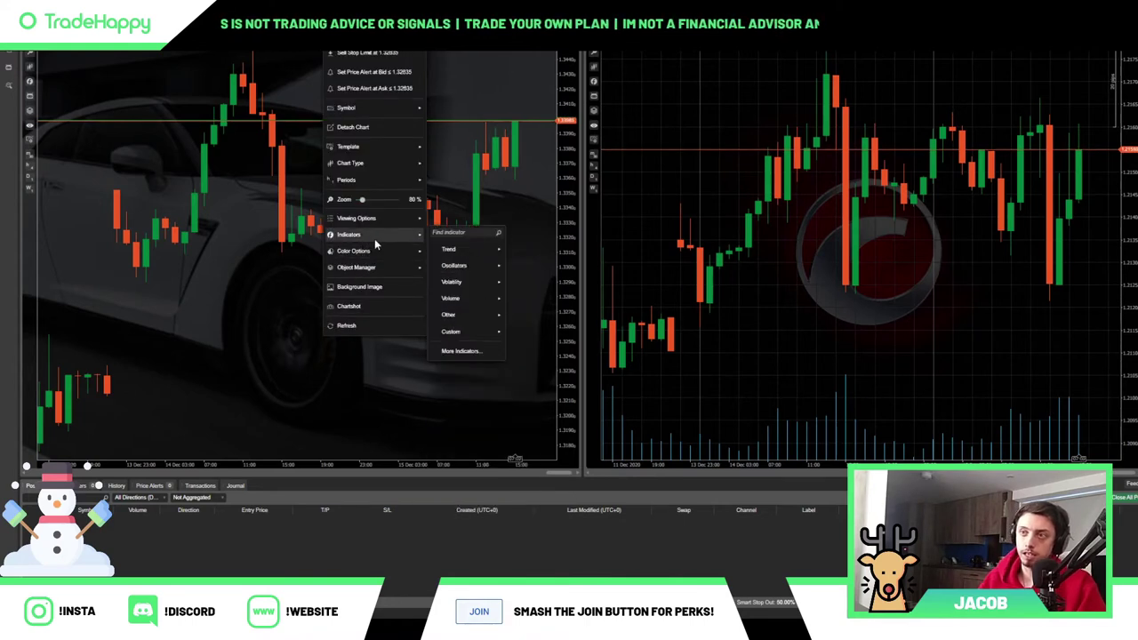
{"action": "mouse_move", "coordinate": [380, 144]}
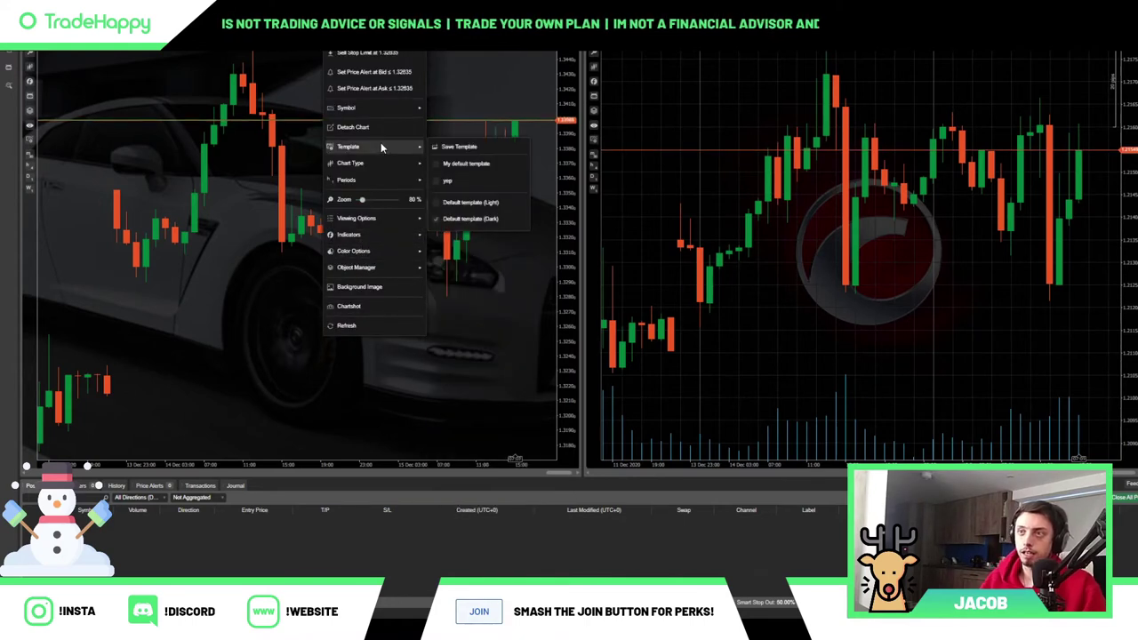
{"action": "left_click", "coordinate": [441, 147]}
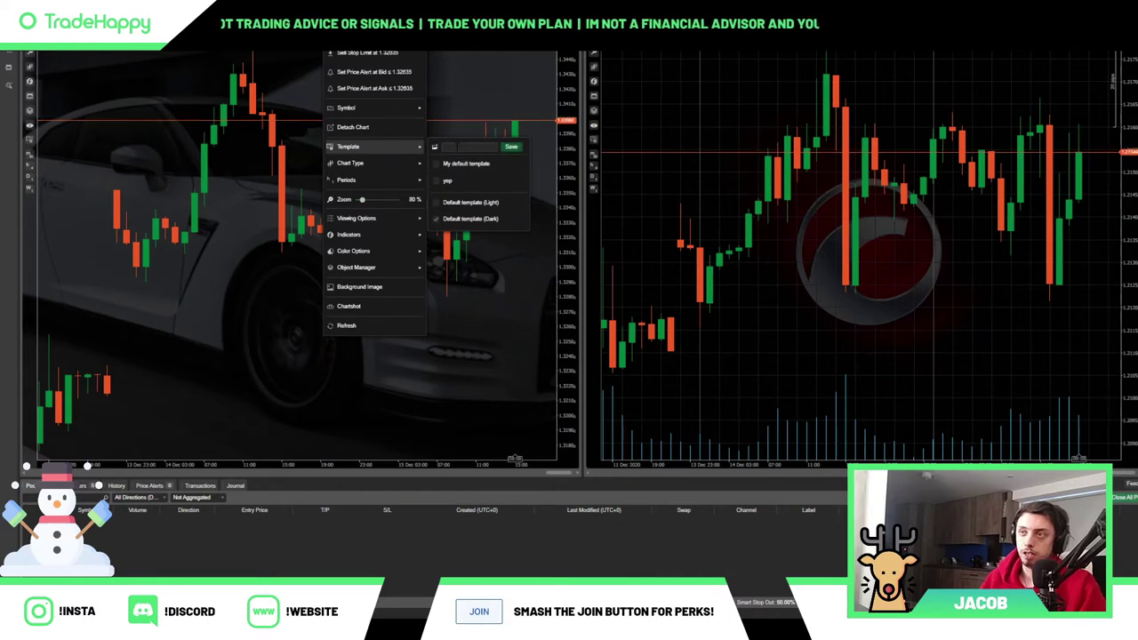
{"action": "type", "text": "GTR"}
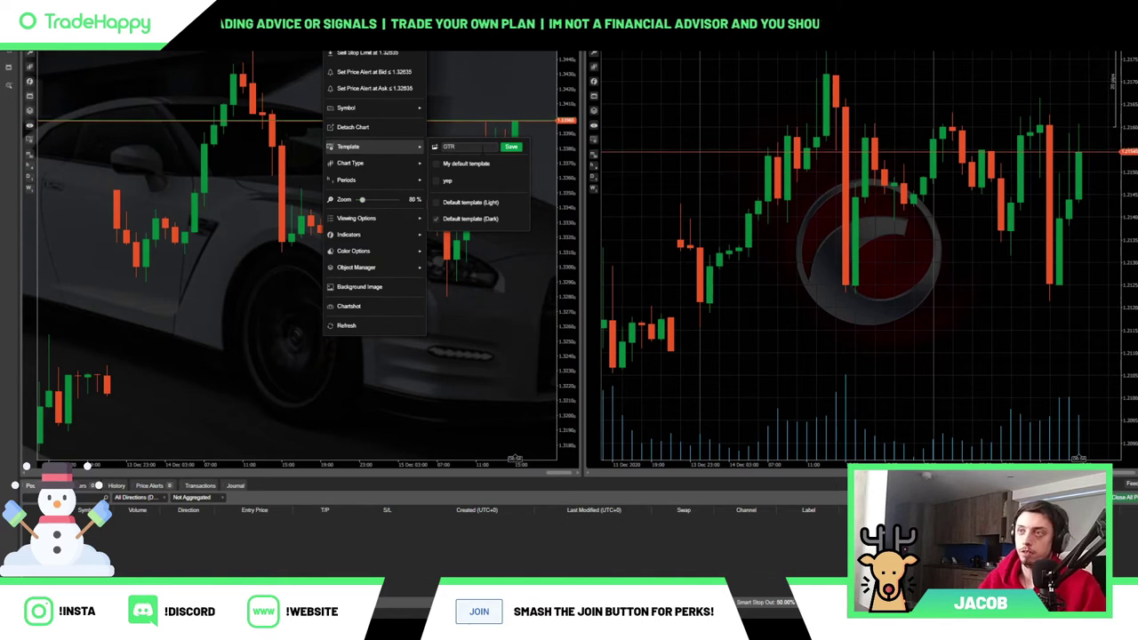
{"action": "left_click", "coordinate": [512, 148]}
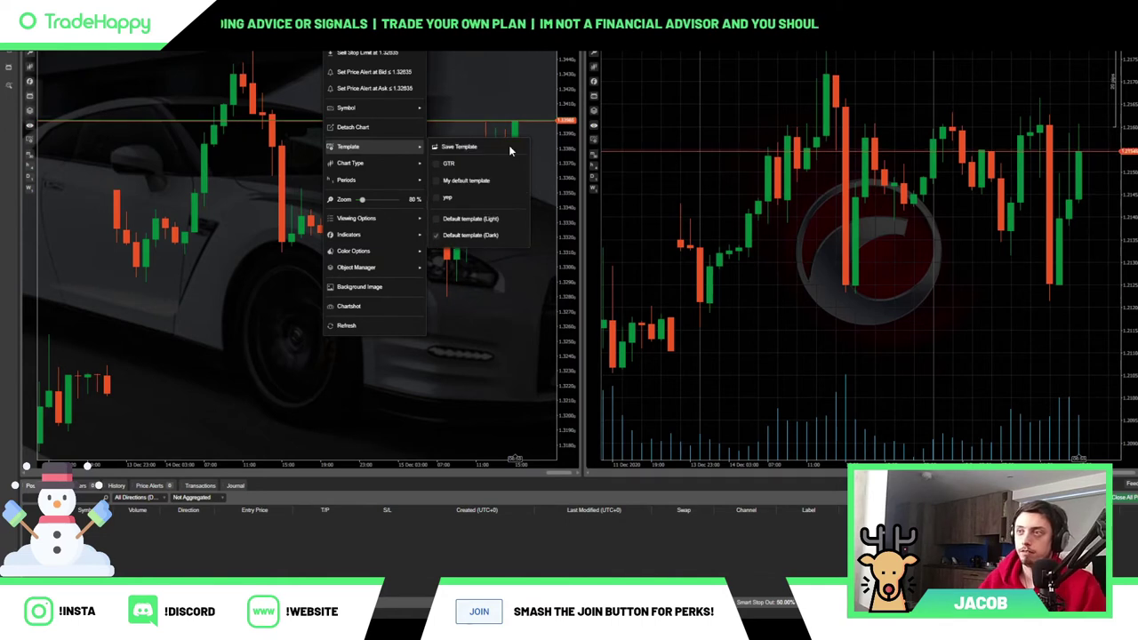
Apply the GTR template to the EURUSD chart and pull it out into its own window.
{"action": "right_click", "coordinate": [785, 260]}
{"action": "mouse_move", "coordinate": [840, 412]}
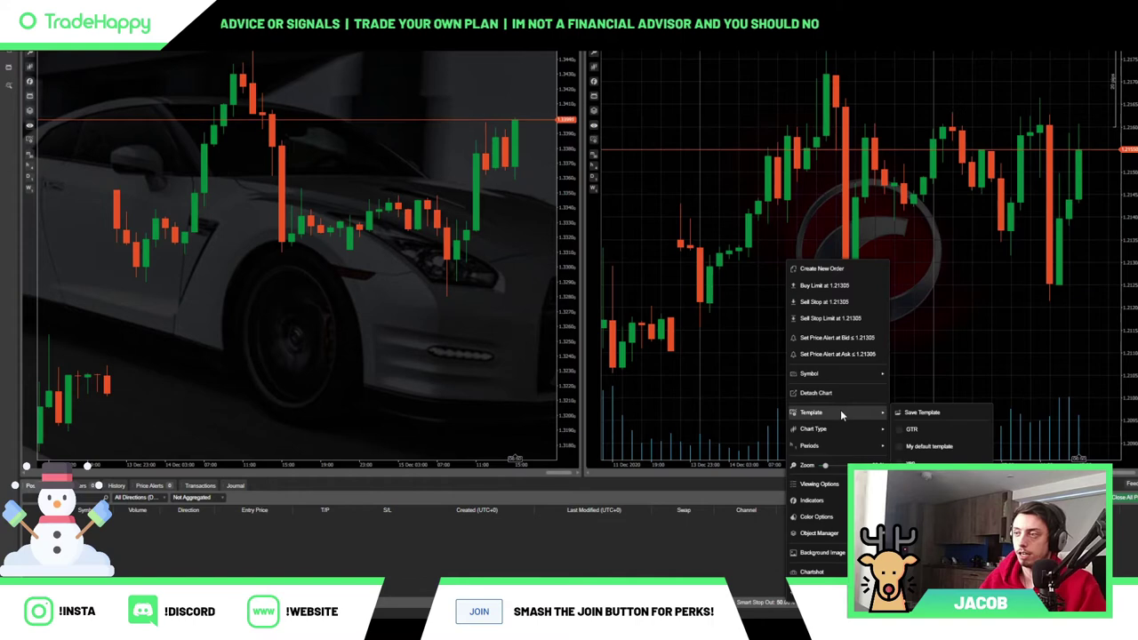
{"action": "left_click", "coordinate": [916, 430]}
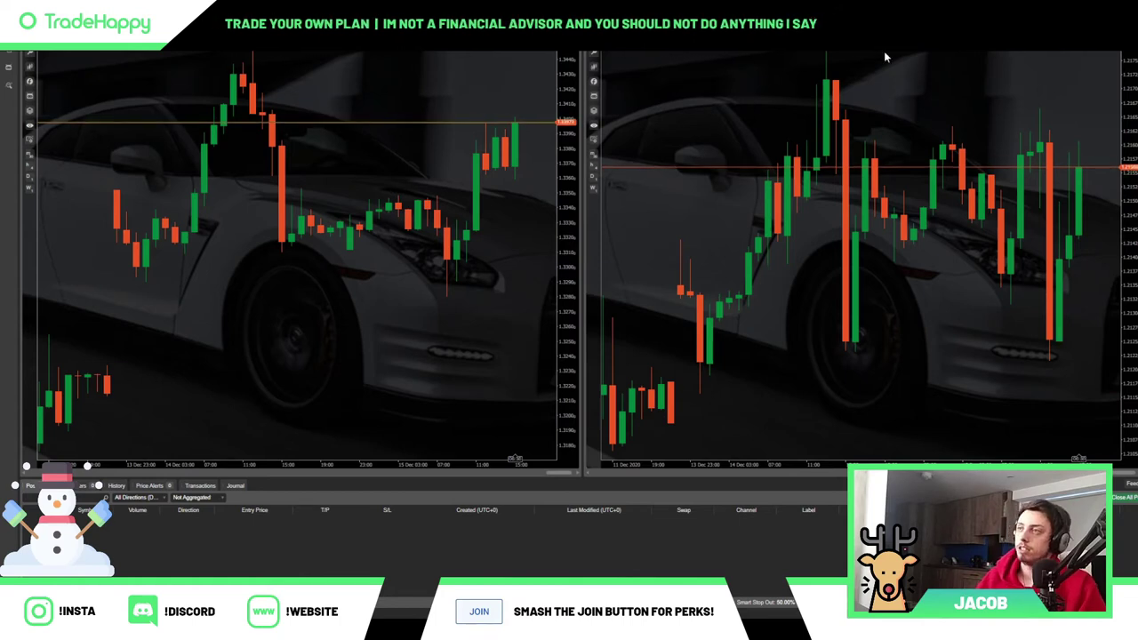
{"action": "left_click_drag", "start_coordinate": [884, 51], "coordinate": [583, 80]}
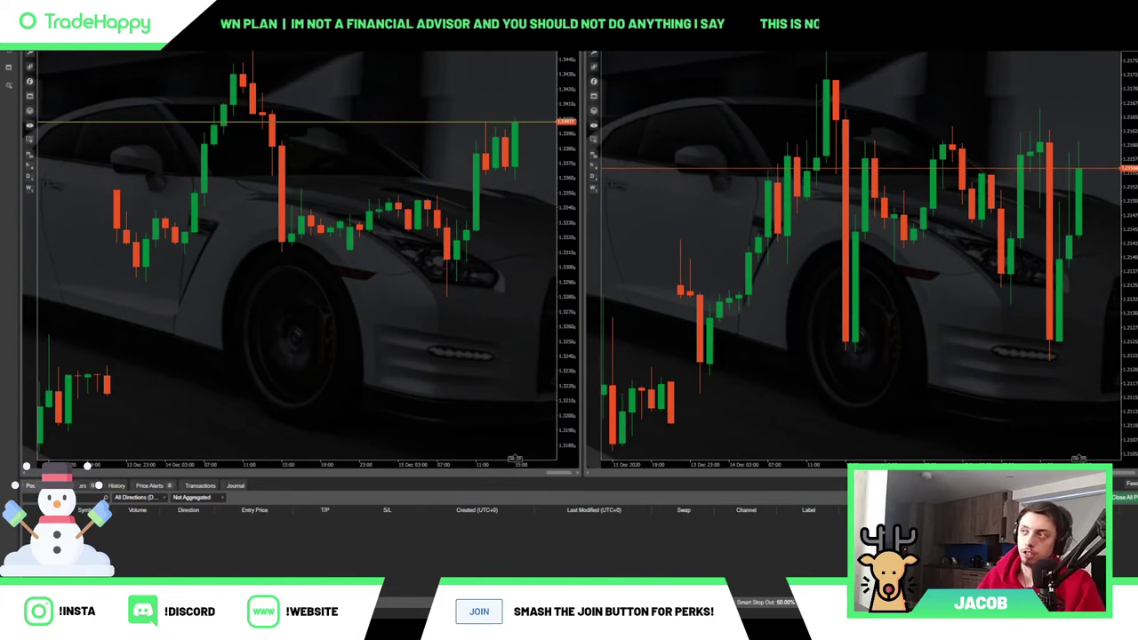
Detach the EURUSD chart and show it full-width with the positions panel beneath it.
{"action": "left_click_drag", "start_coordinate": [613, 54], "coordinate": [646, 147]}
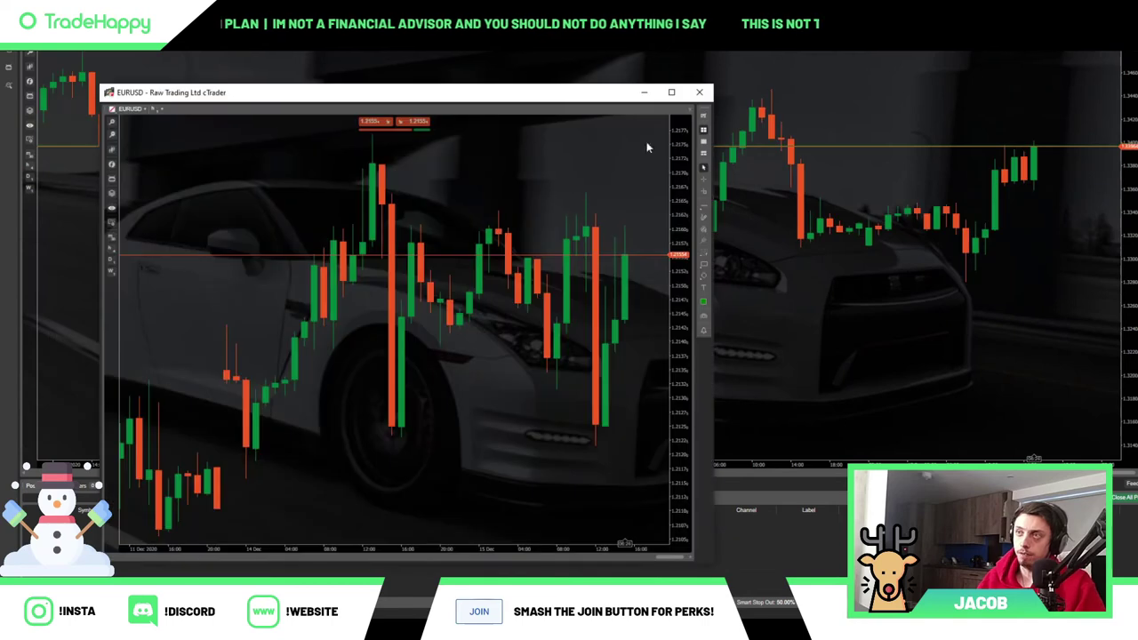
{"action": "left_click_drag", "start_coordinate": [546, 98], "coordinate": [619, 85]}
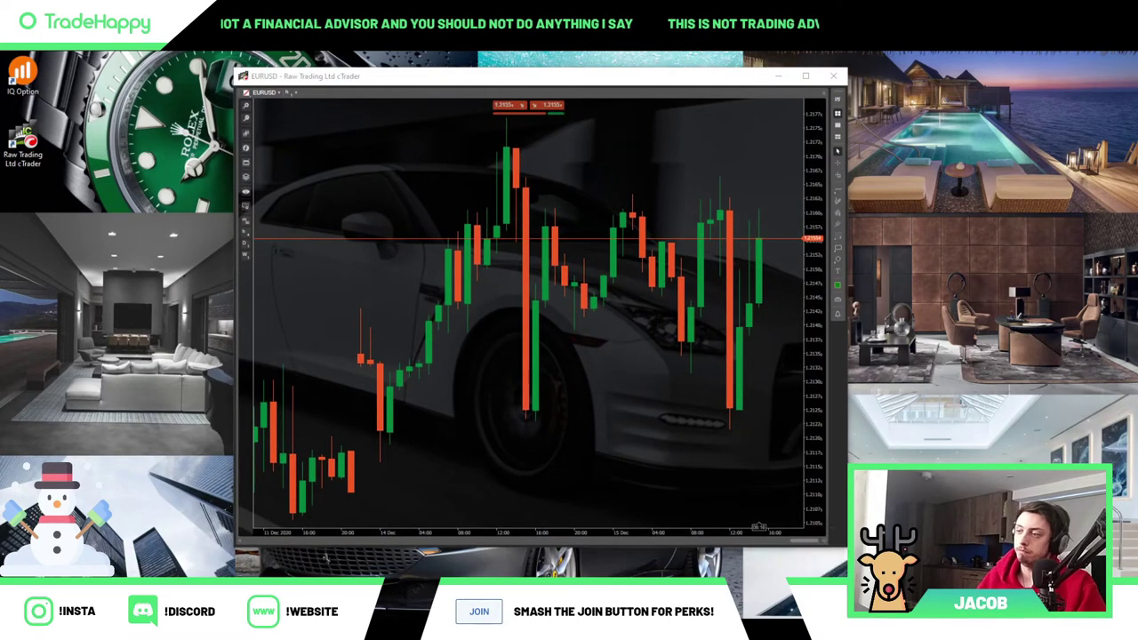
{"action": "key", "text": "alt+Tab"}
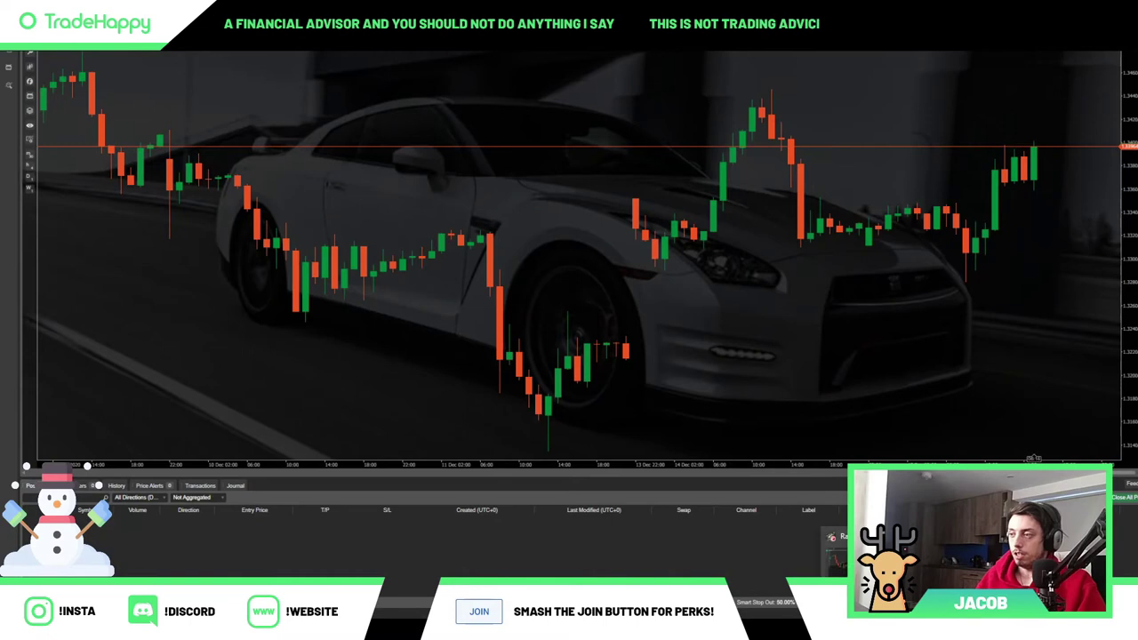
{"action": "key", "text": "alt+Tab"}
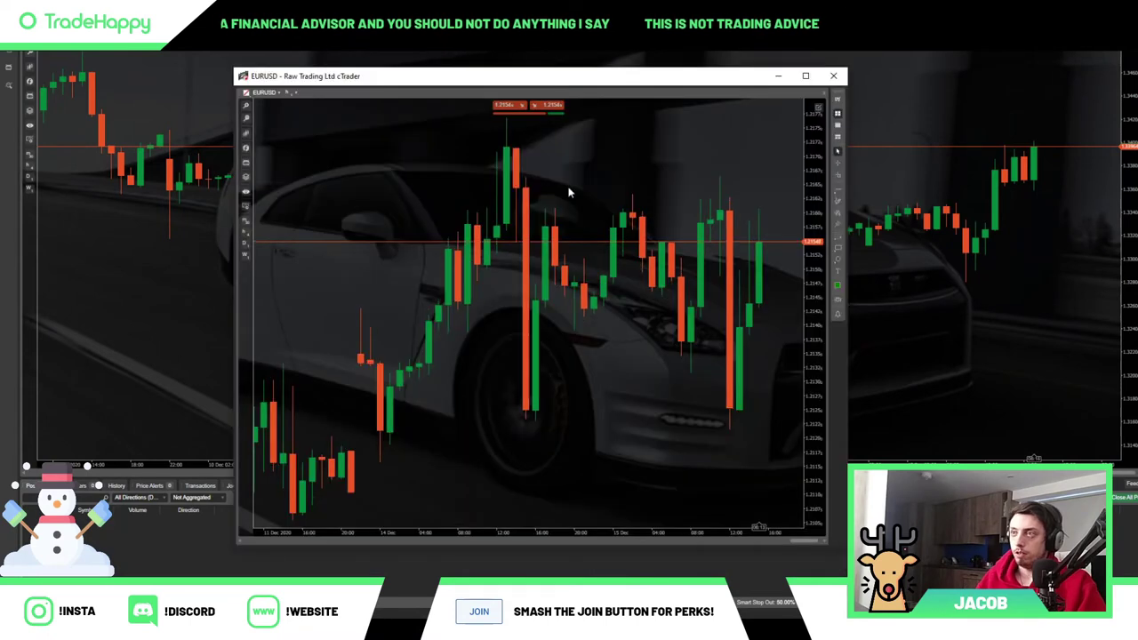
{"action": "left_click", "coordinate": [805, 78]}
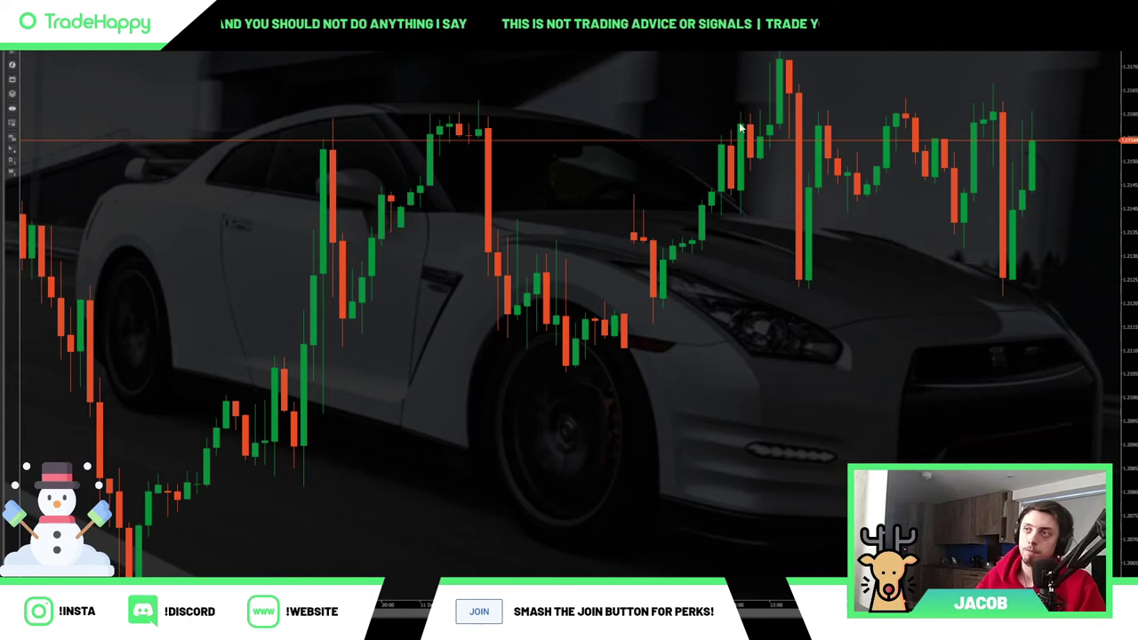
{"action": "key", "text": "alt+Tab"}
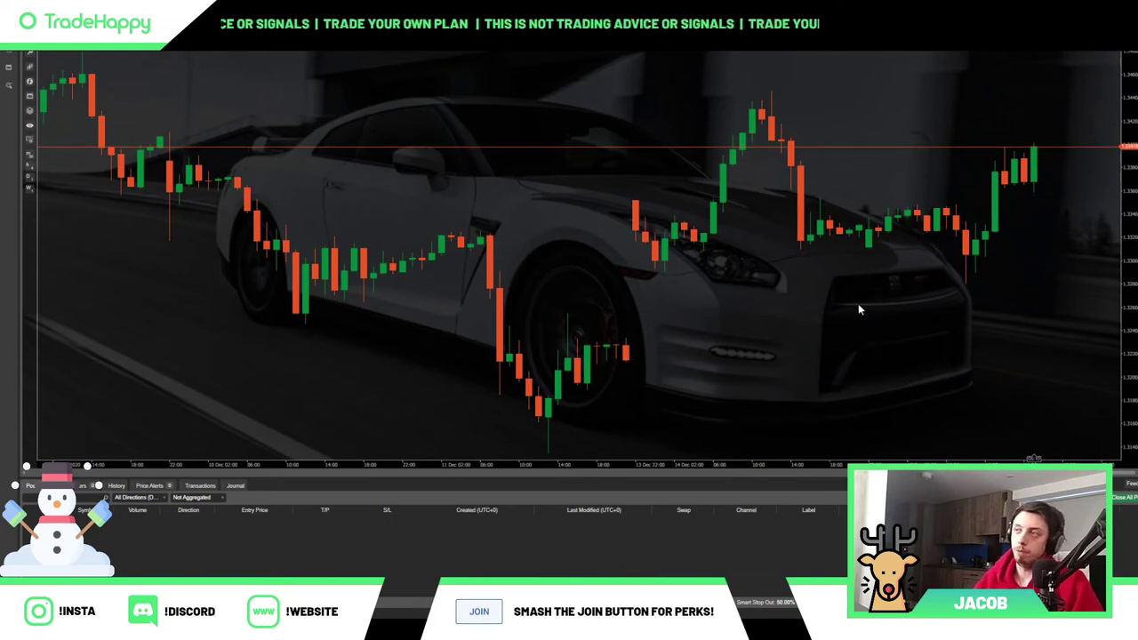
{"action": "left_click_drag", "start_coordinate": [858, 303], "coordinate": [807, 344]}
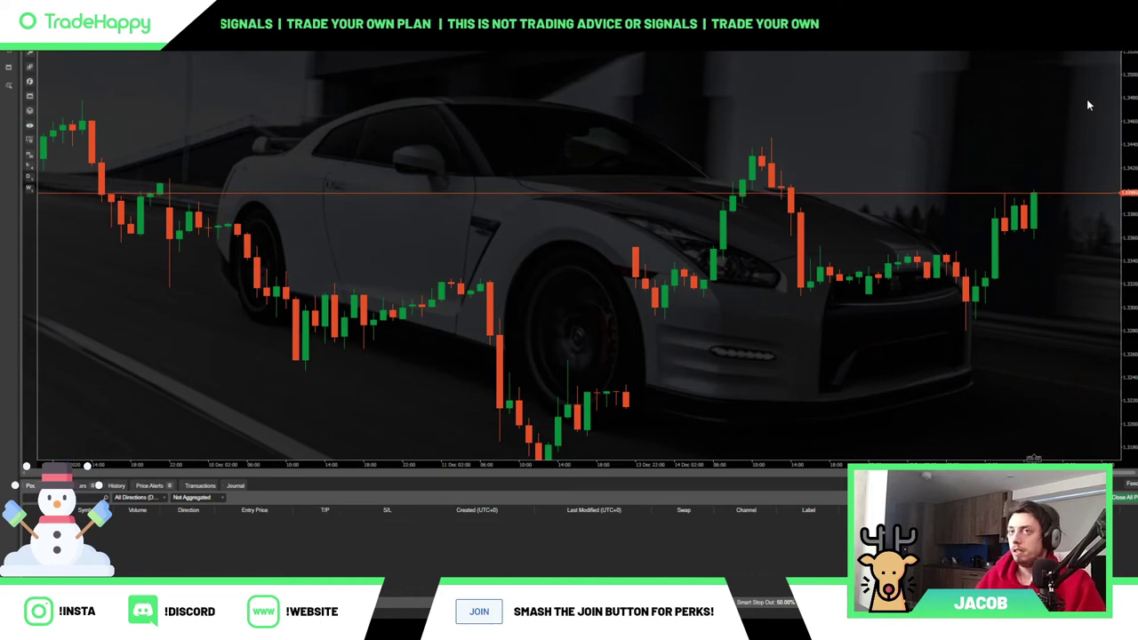
Bring up the tradable symbols list, then dismiss it to reveal the USDCHF New Order panel.
{"action": "left_click", "coordinate": [8, 67]}
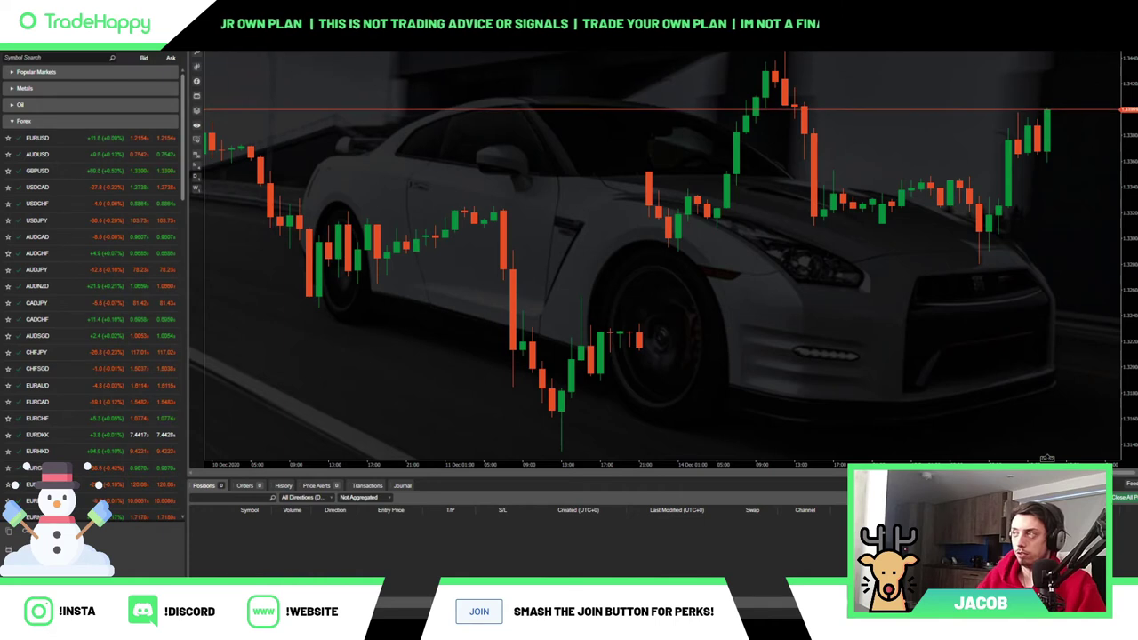
{"action": "key", "text": "Escape"}
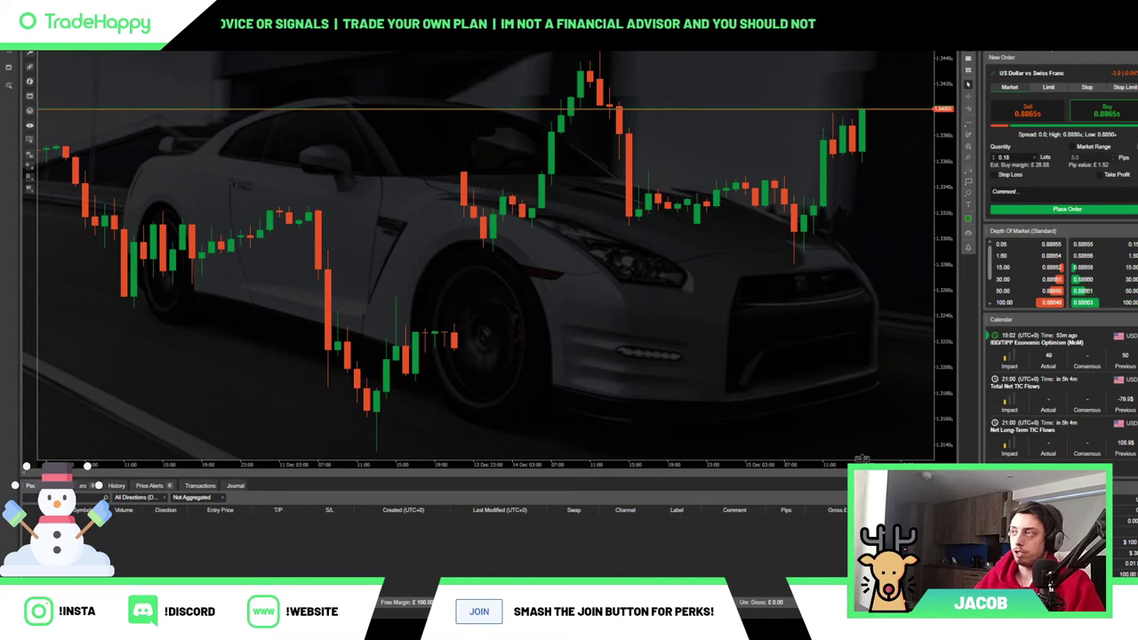
Choose GBPUSD from the Forex pairs in the New Order symbol chooser.
{"action": "left_click", "coordinate": [1031, 72]}
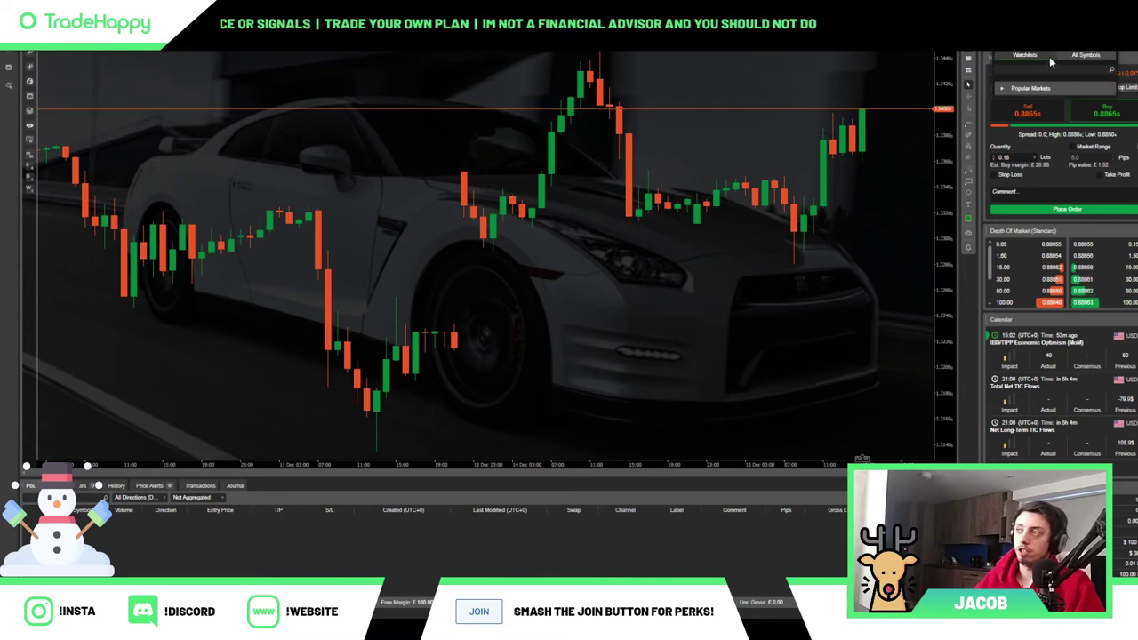
{"action": "left_click", "coordinate": [1034, 90]}
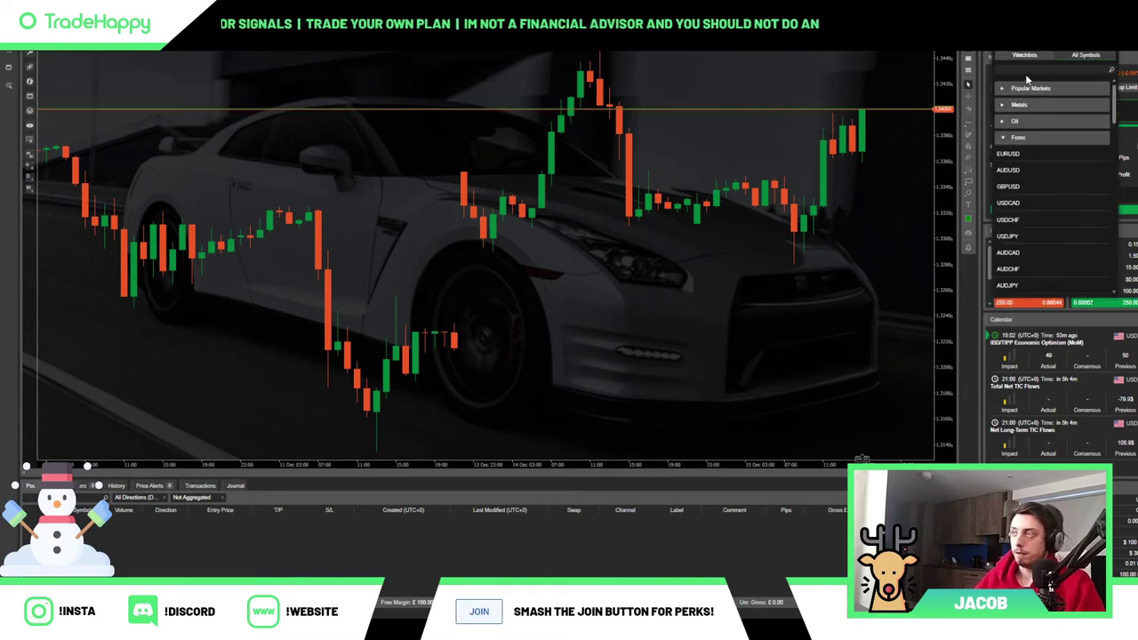
{"action": "left_click", "coordinate": [1021, 186]}
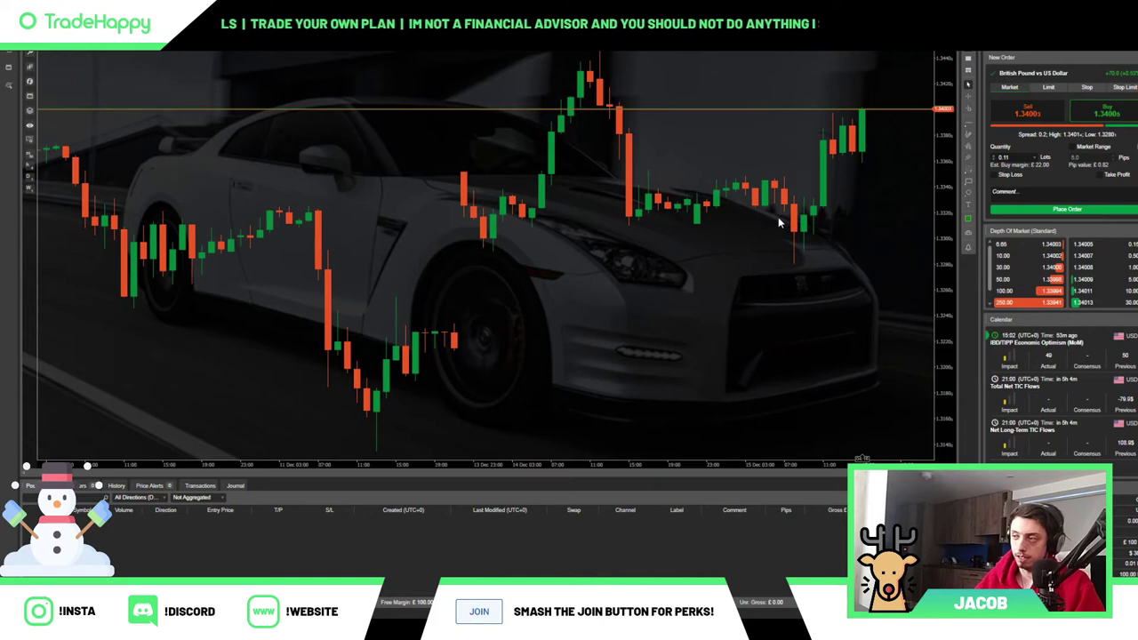
Add a 10-pip stop loss and 20-pip take profit, set 0.02 lots, and place the GBPUSD buy.
{"action": "left_click", "coordinate": [1019, 176]}
{"action": "left_click", "coordinate": [1103, 176]}
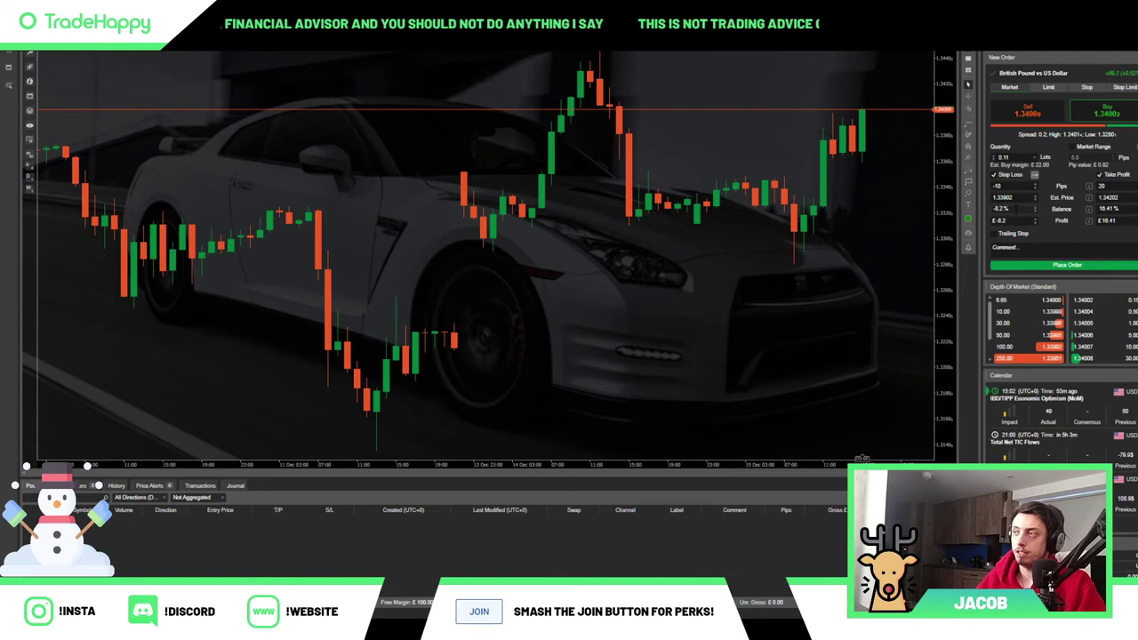
{"action": "scroll", "coordinate": [995, 164], "scroll_direction": "down", "scroll_amount": 2}
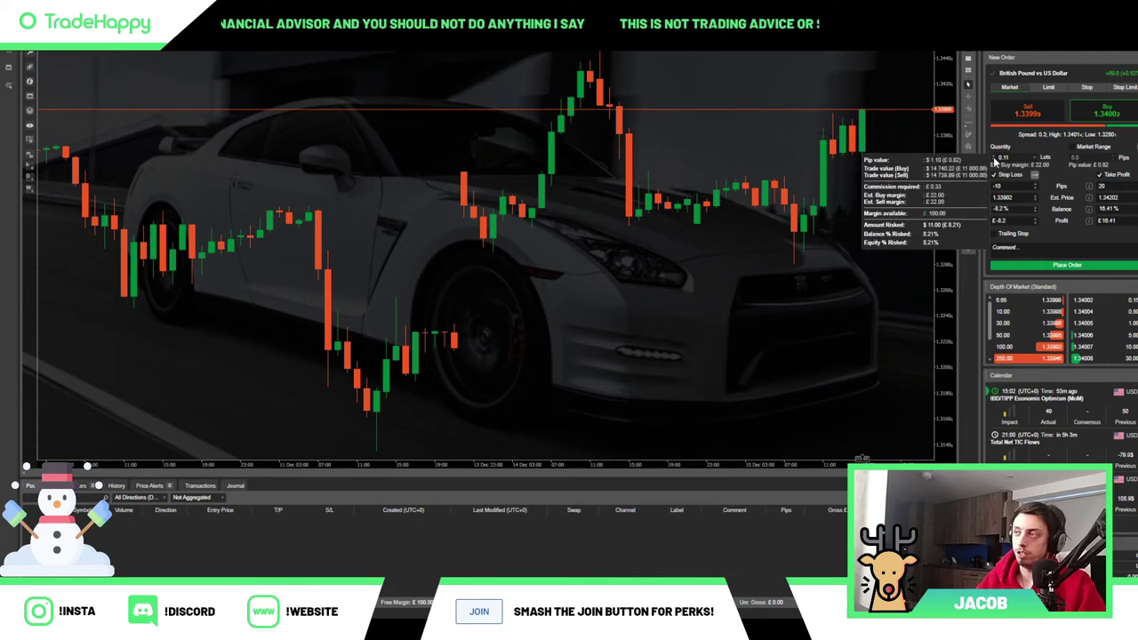
{"action": "scroll", "coordinate": [995, 164], "scroll_direction": "down", "scroll_amount": 2}
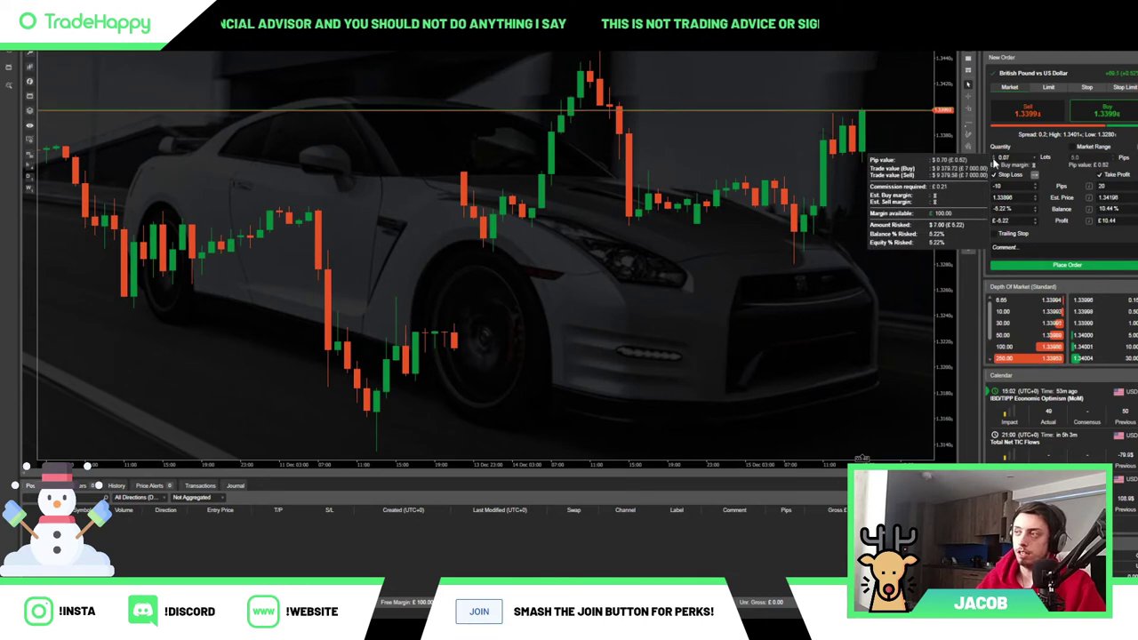
{"action": "scroll", "coordinate": [995, 164], "scroll_direction": "down", "scroll_amount": 1}
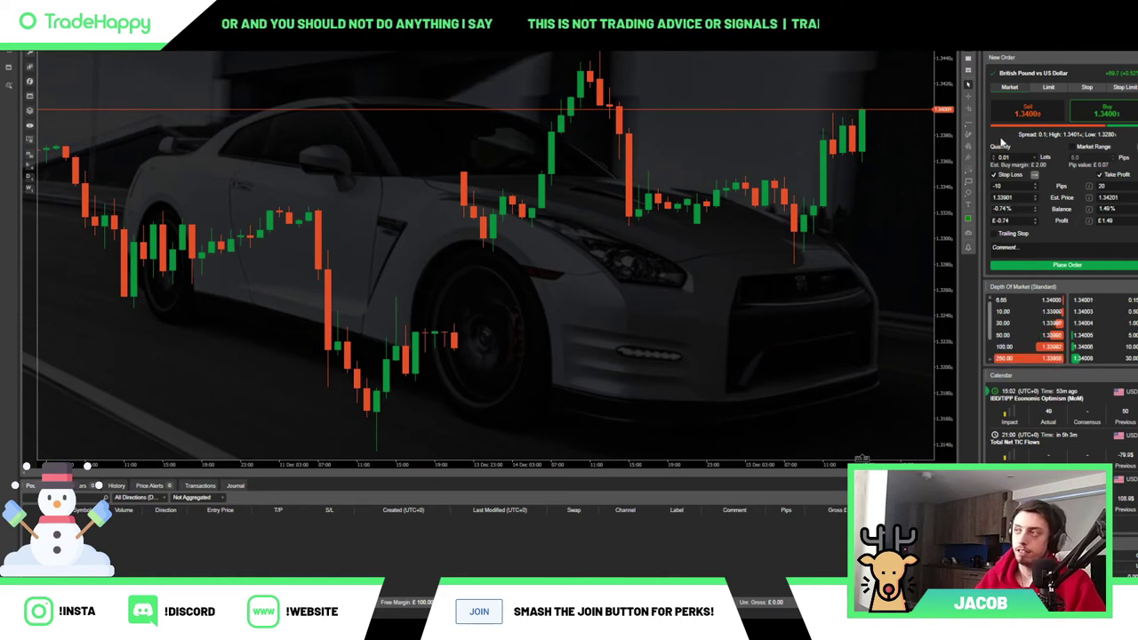
{"action": "scroll", "coordinate": [995, 158], "scroll_direction": "up", "scroll_amount": 1}
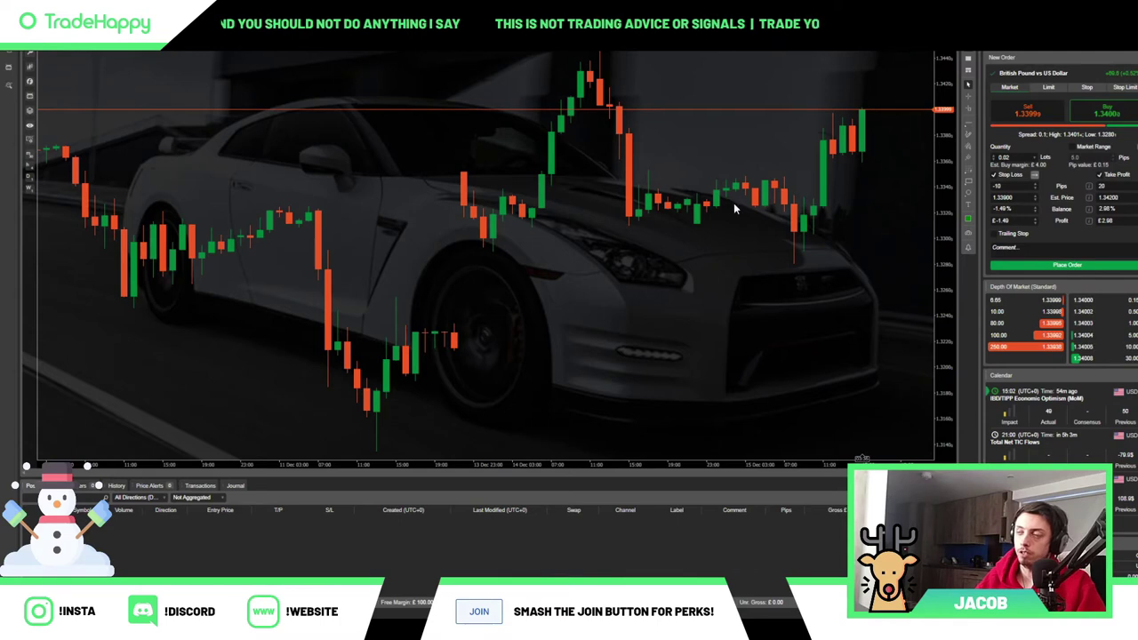
{"action": "left_click", "coordinate": [998, 265]}
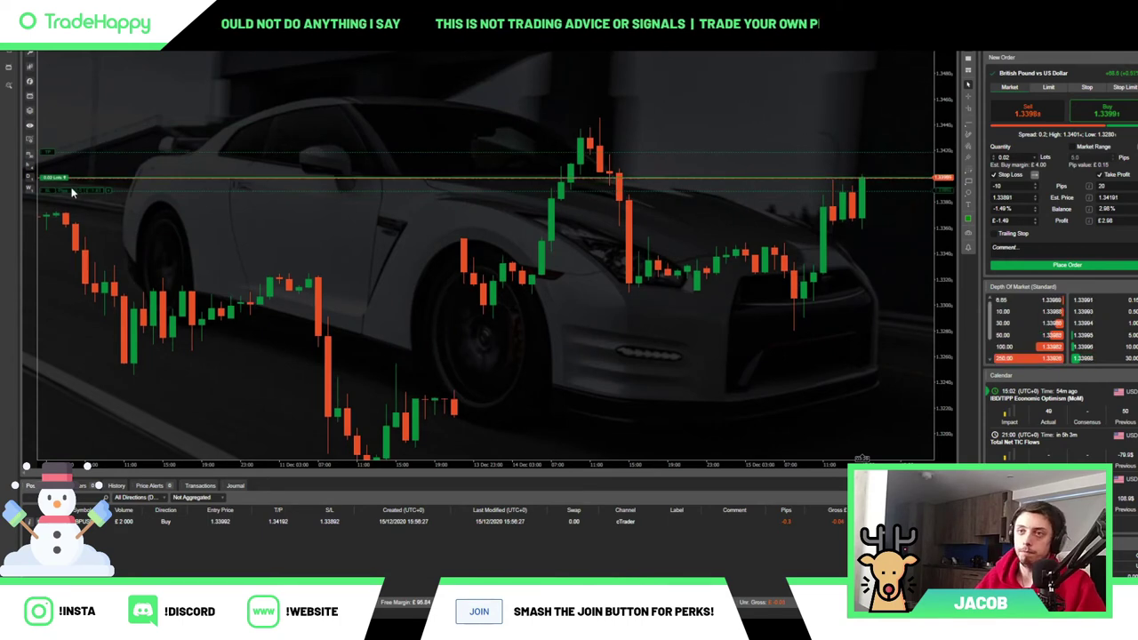
Pan to the latest candles and zoom the chart to 145%.
{"action": "scroll", "coordinate": [483, 347], "scroll_direction": "up", "scroll_amount": 4}
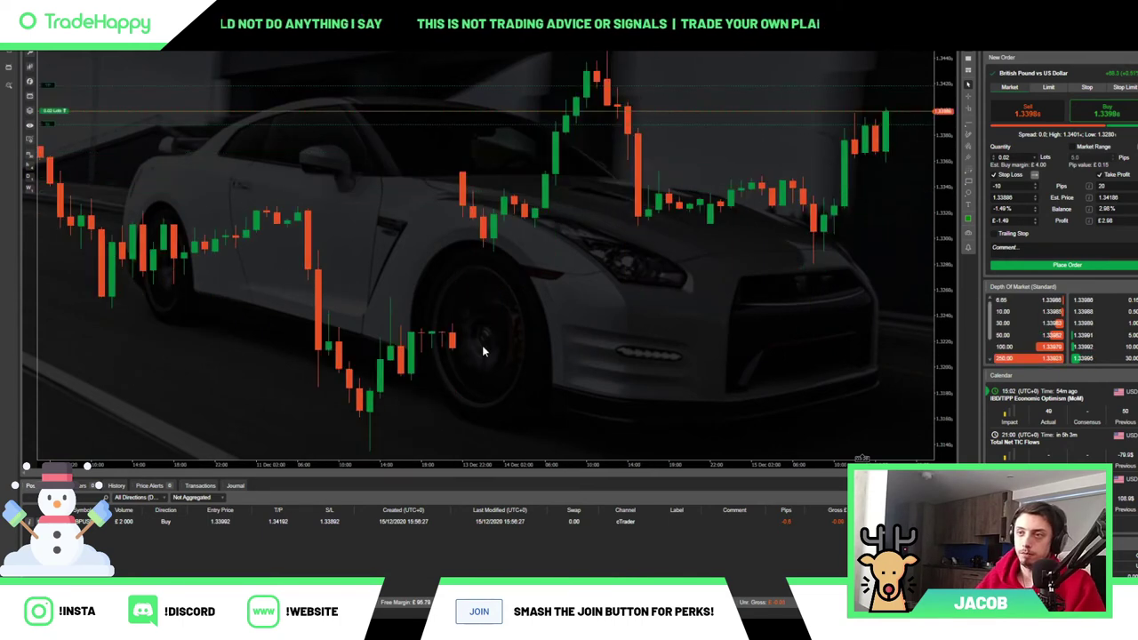
{"action": "left_click_drag", "start_coordinate": [547, 350], "coordinate": [488, 389]}
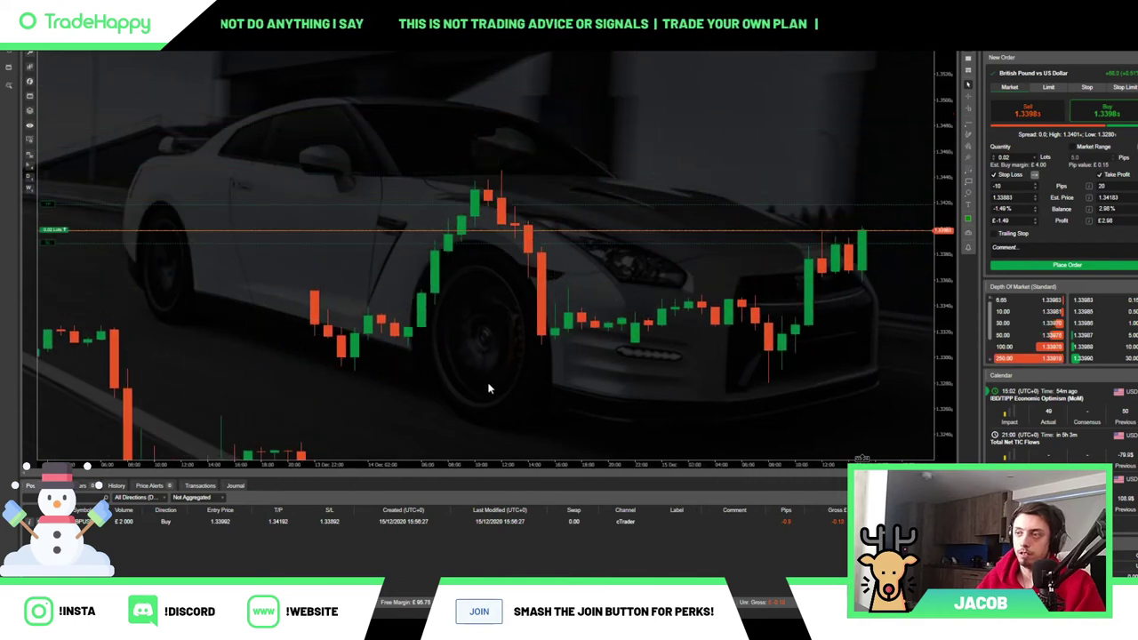
{"action": "right_click", "coordinate": [573, 380]}
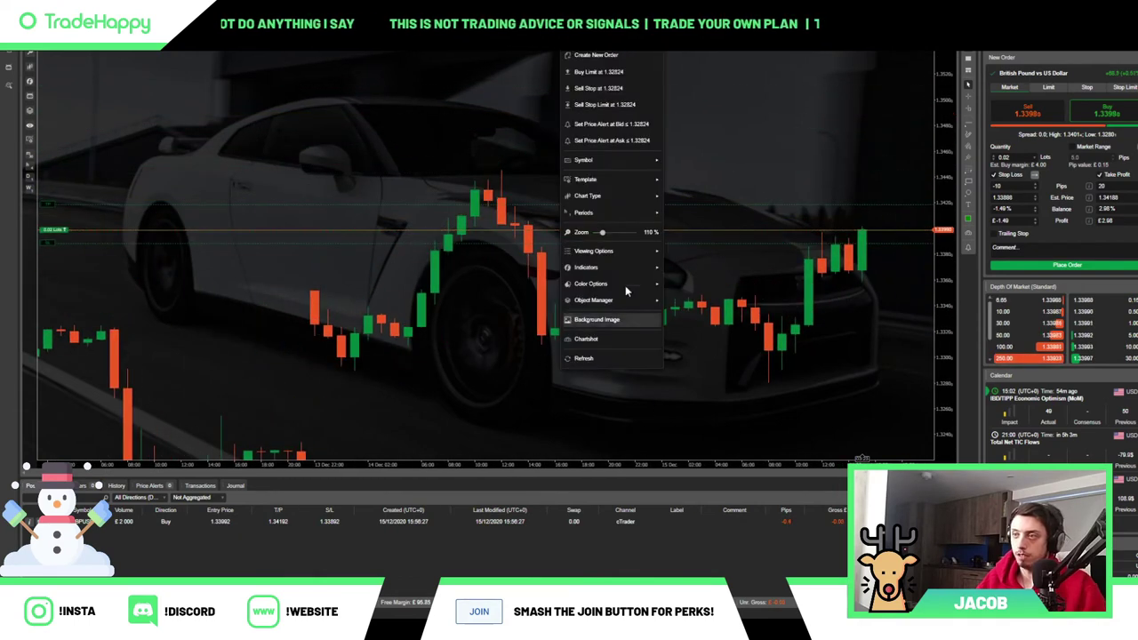
{"action": "left_click", "coordinate": [607, 231]}
{"action": "scroll", "coordinate": [608, 230], "scroll_direction": "up", "scroll_amount": 2}
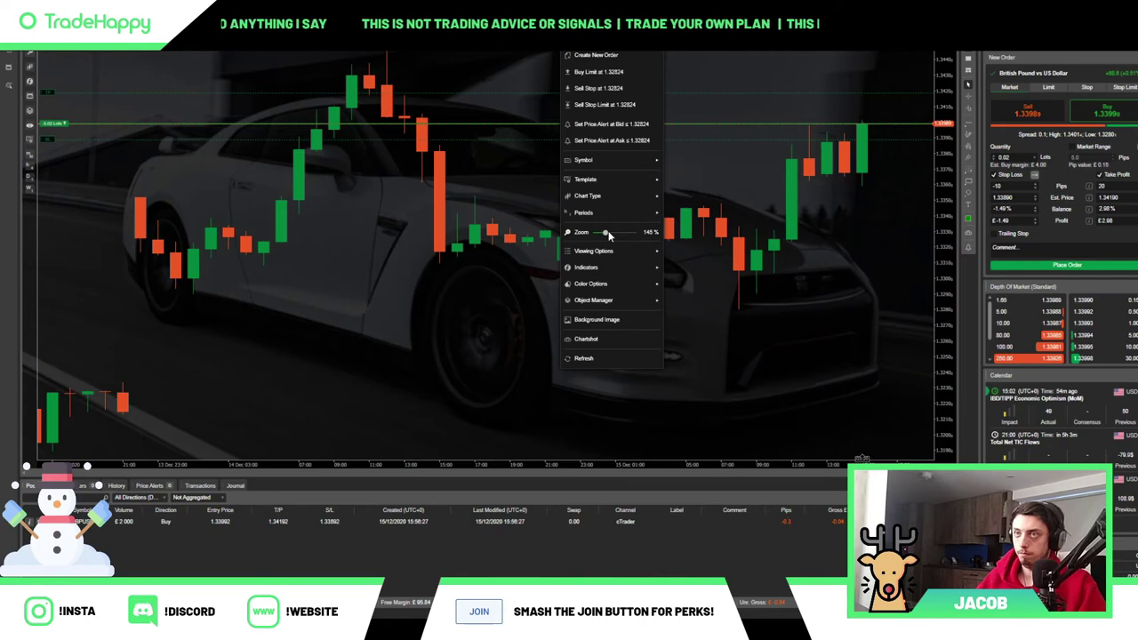
{"action": "left_click", "coordinate": [523, 210]}
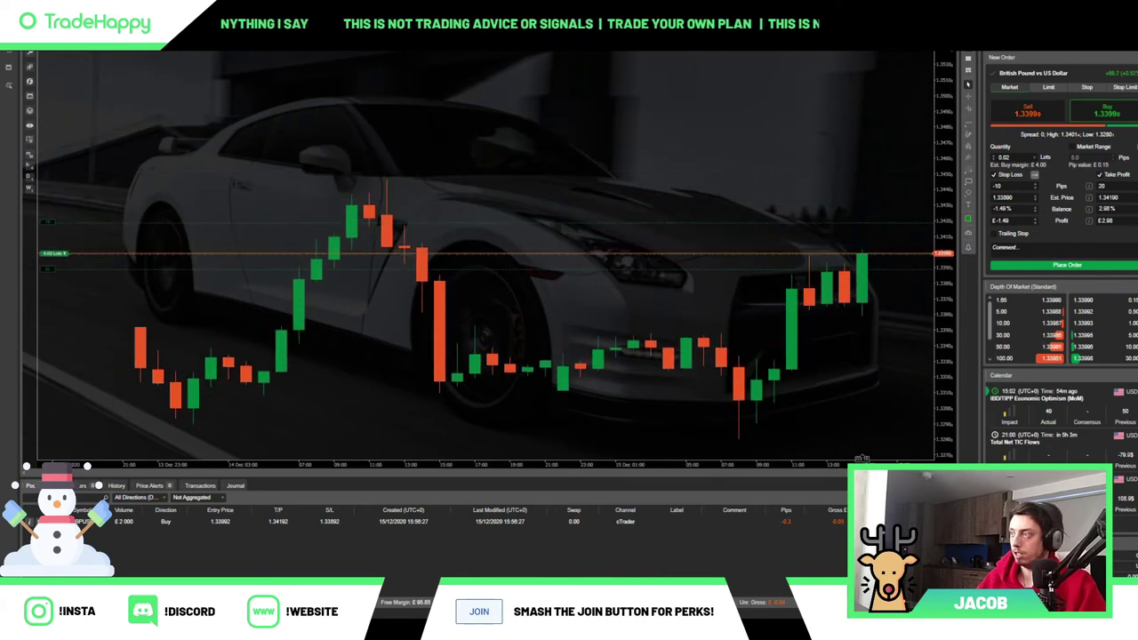
Drag the green take-profit line upward to 1.34274.
{"action": "left_click_drag", "start_coordinate": [52, 274], "coordinate": [916, 275]}
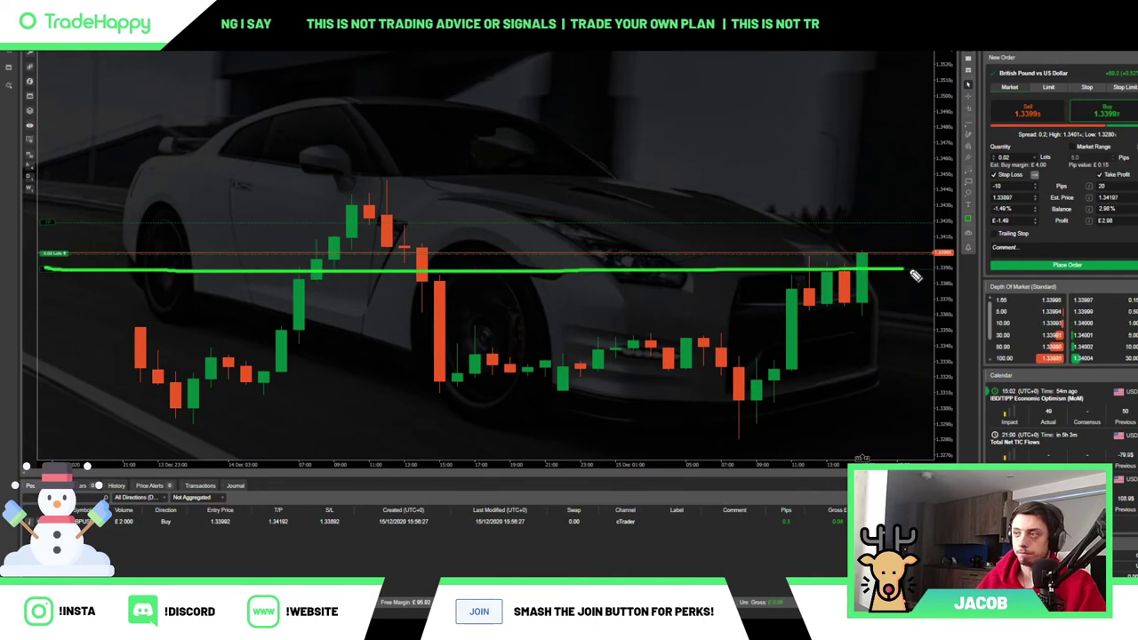
{"action": "left_click_drag", "start_coordinate": [51, 234], "coordinate": [994, 234]}
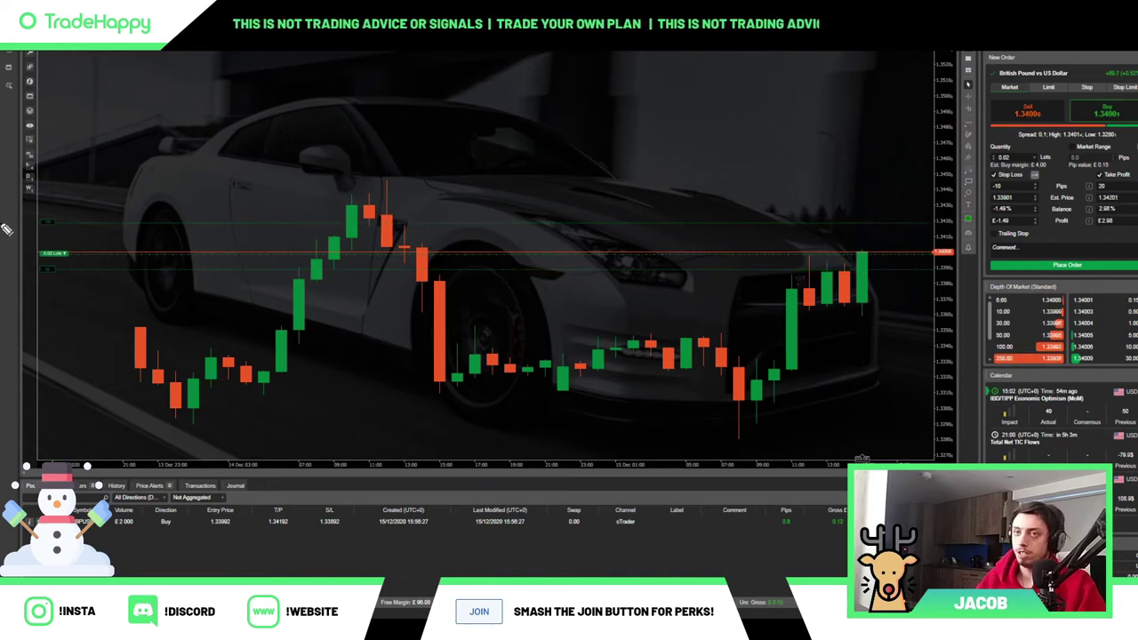
{"action": "left_click_drag", "start_coordinate": [53, 257], "coordinate": [809, 264]}
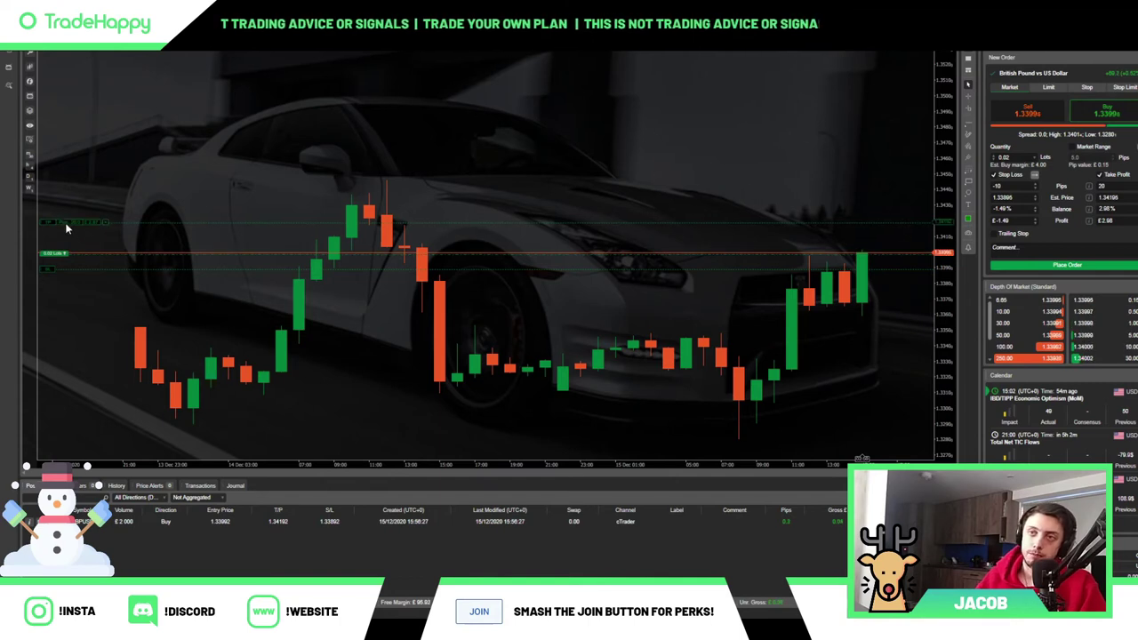
{"action": "mouse_move", "coordinate": [65, 224]}
{"action": "left_mouse_down"}
{"action": "mouse_move", "coordinate": [76, 147]}
{"action": "mouse_move", "coordinate": [75, 210]}
{"action": "left_mouse_up"}
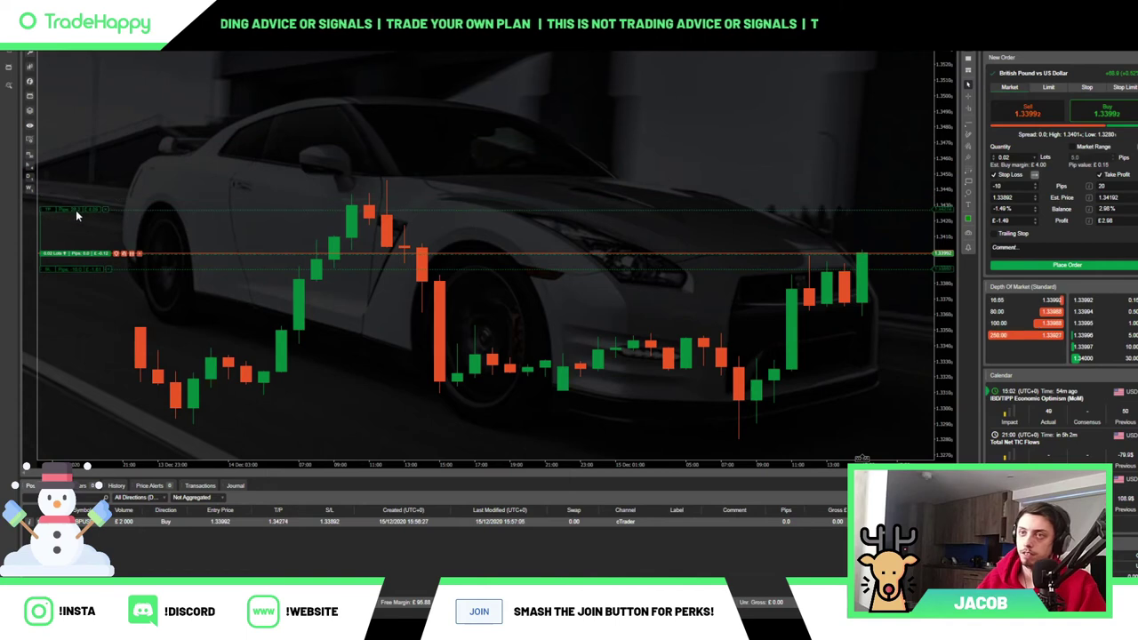
Set the Buy Position and Order line colours to white under the chart's Color Options.
{"action": "right_click", "coordinate": [77, 210]}
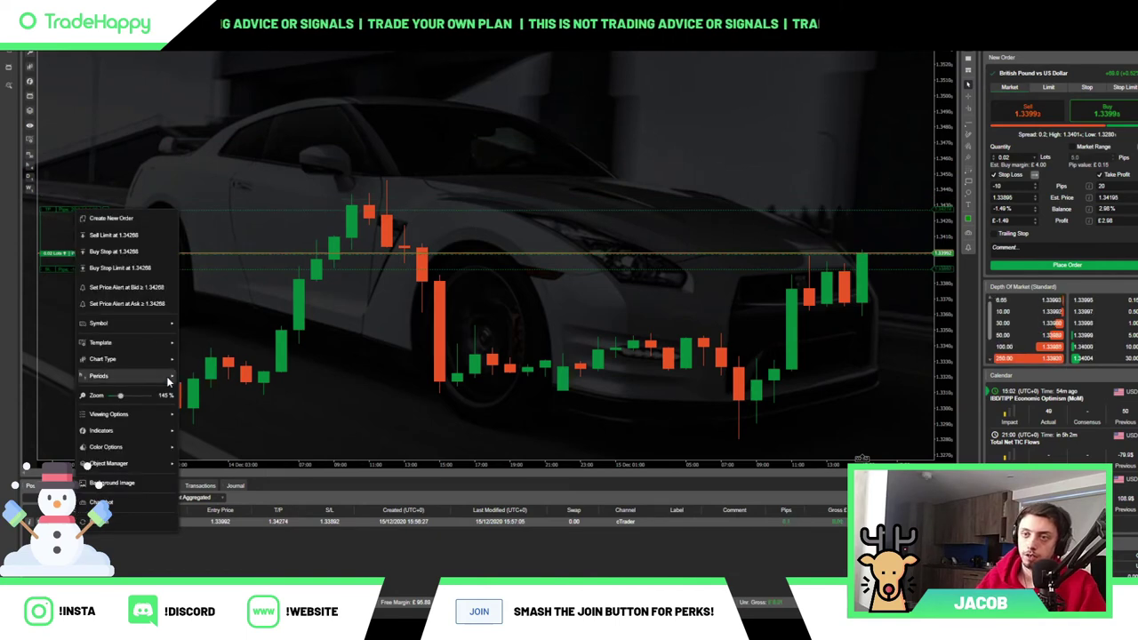
{"action": "mouse_move", "coordinate": [148, 425]}
{"action": "mouse_move", "coordinate": [149, 447]}
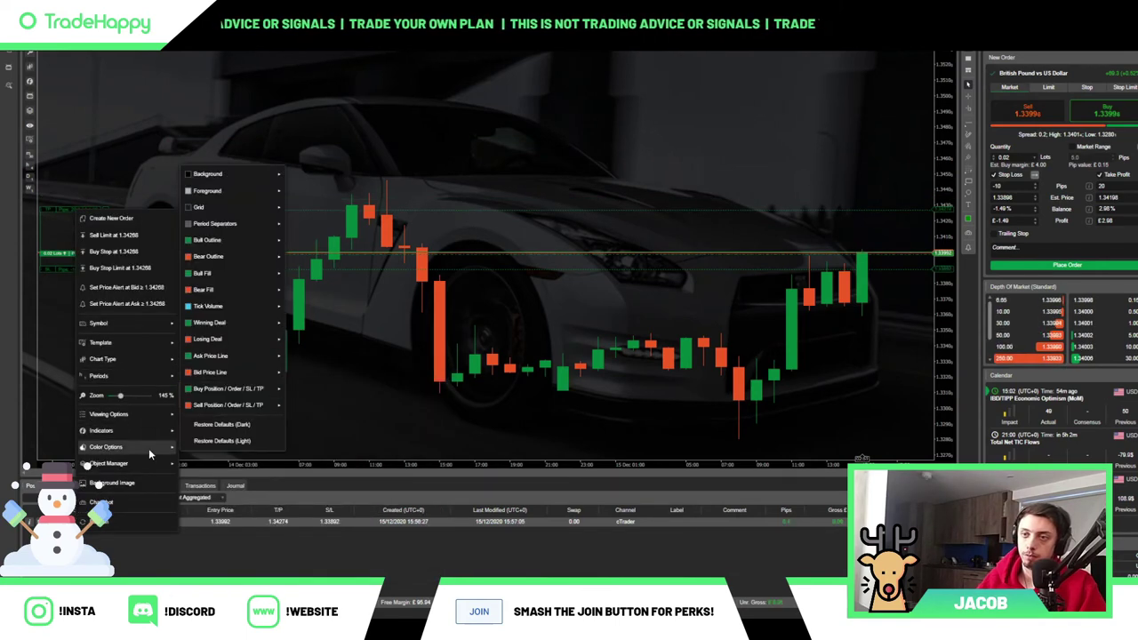
{"action": "mouse_move", "coordinate": [239, 357]}
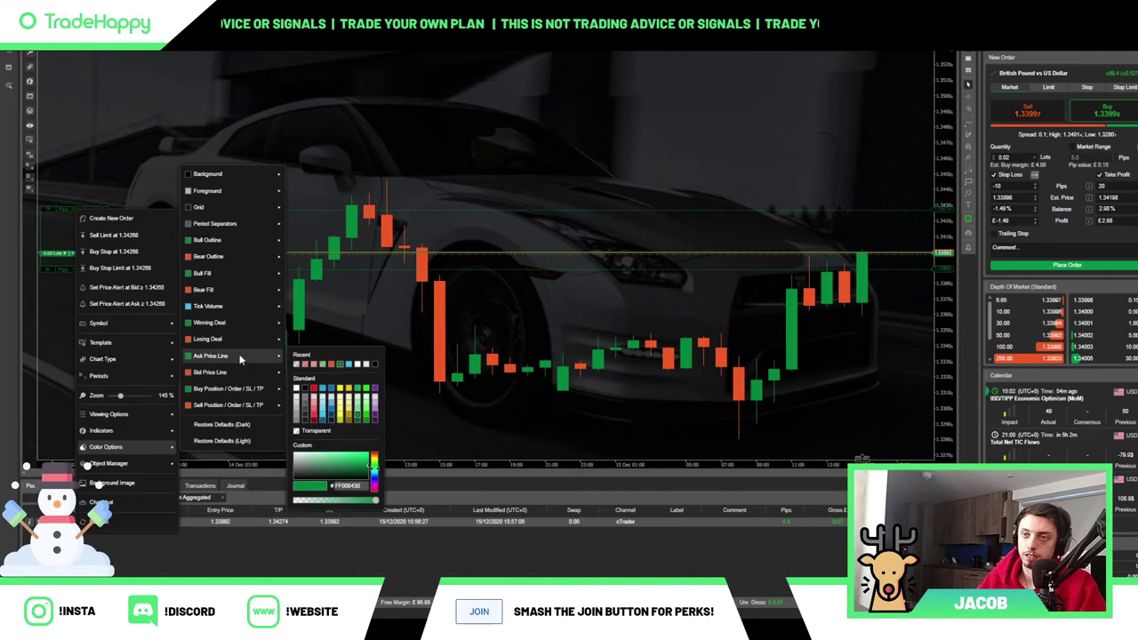
{"action": "left_click", "coordinate": [299, 390]}
{"action": "mouse_move", "coordinate": [248, 396]}
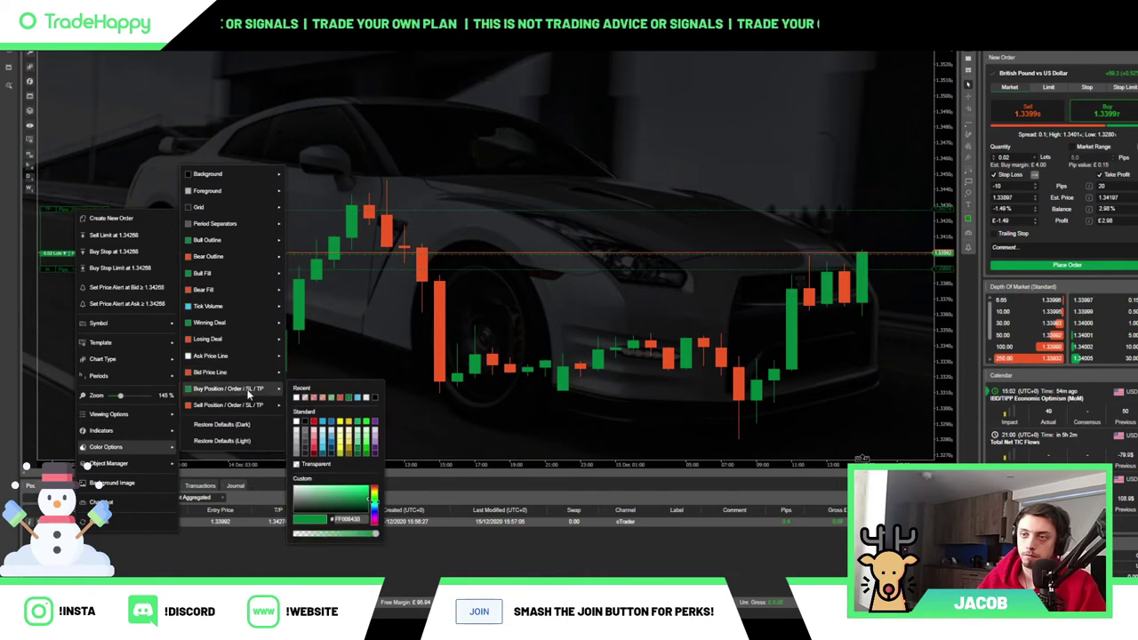
{"action": "left_click", "coordinate": [296, 397]}
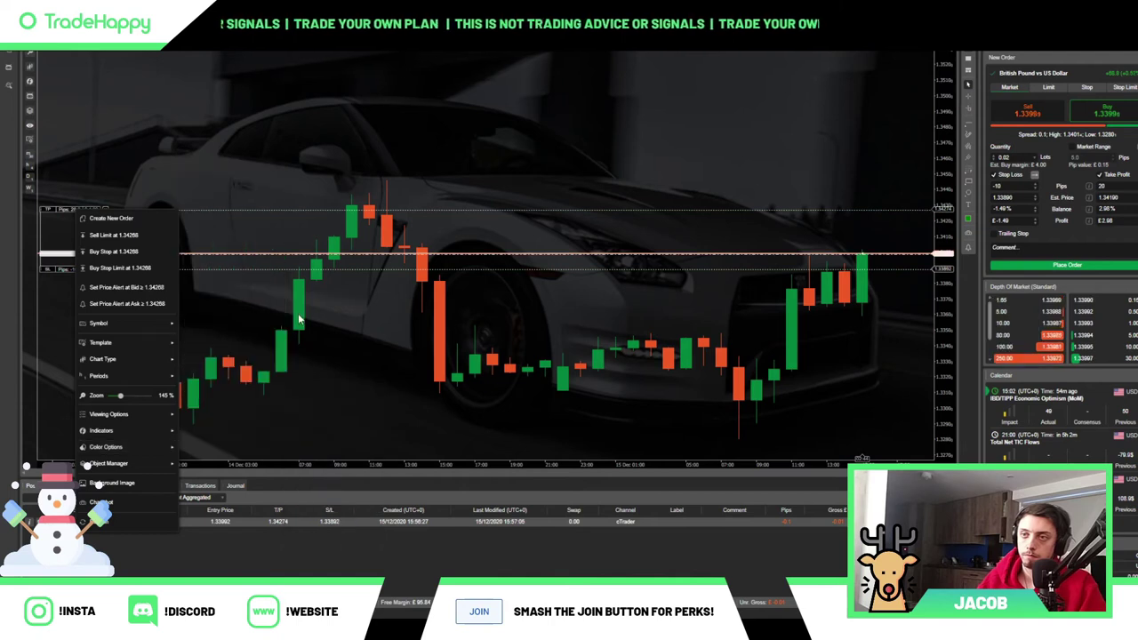
{"action": "left_click", "coordinate": [328, 356]}
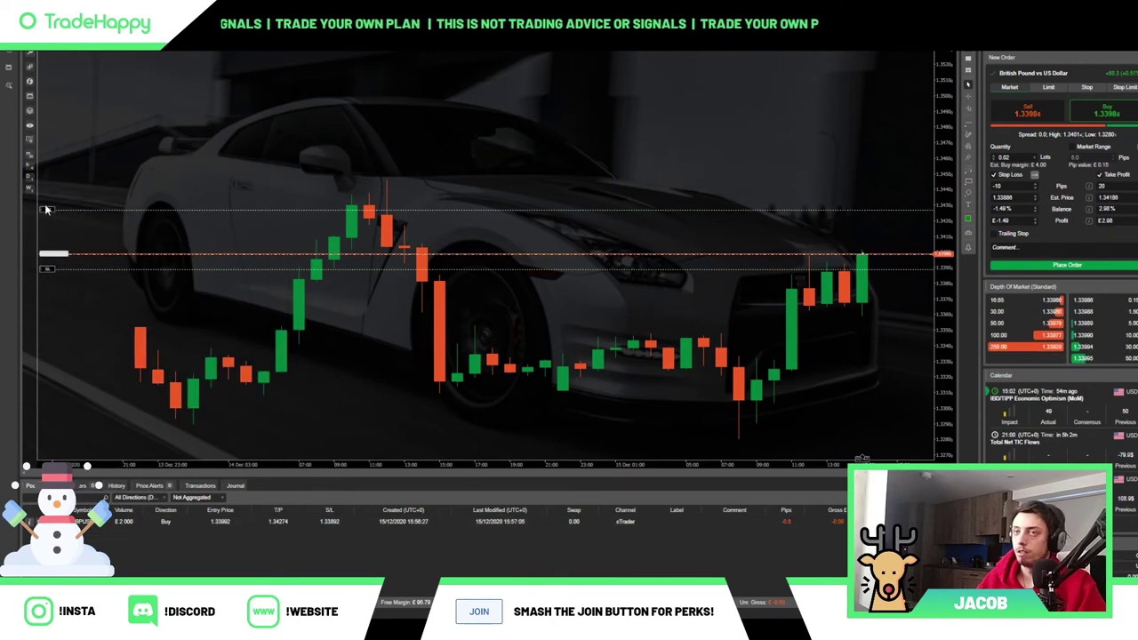
Drag the take profit up to 1.35011, about 100 pips, while resizing the positions panel.
{"action": "left_click_drag", "start_coordinate": [55, 233], "coordinate": [106, 183]}
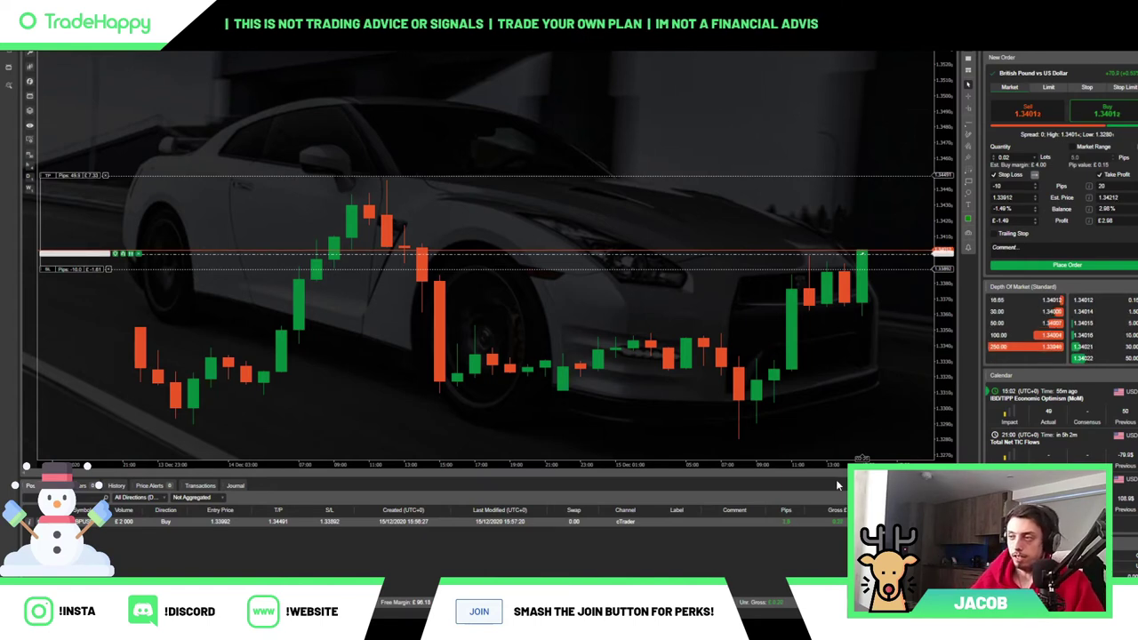
{"action": "left_click_drag", "start_coordinate": [836, 476], "coordinate": [836, 388]}
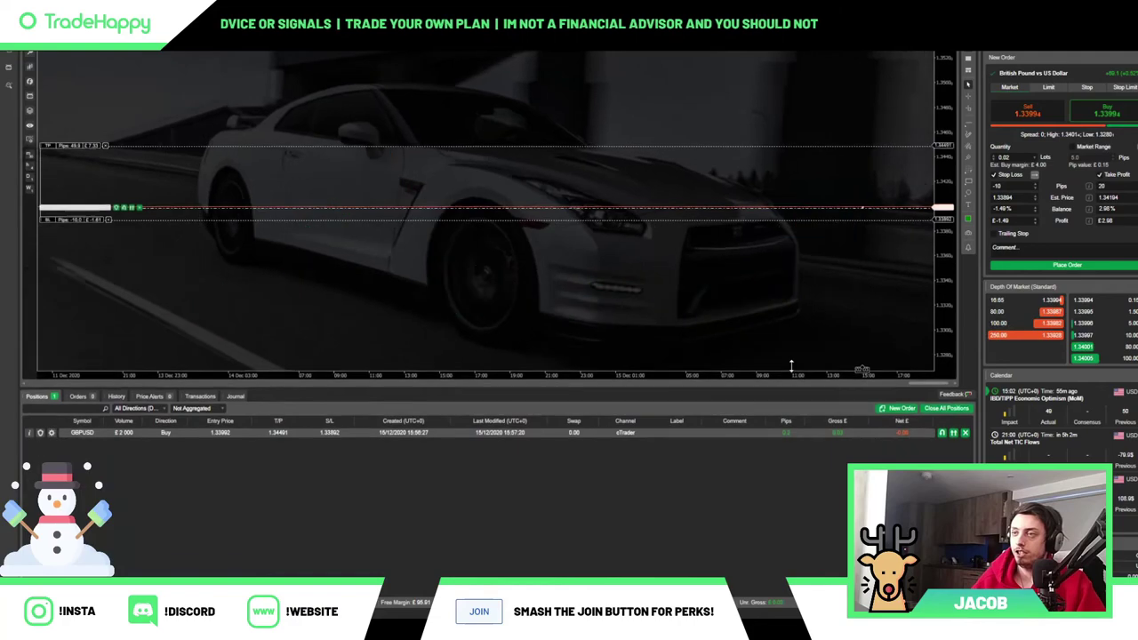
{"action": "left_click_drag", "start_coordinate": [791, 365], "coordinate": [736, 482]}
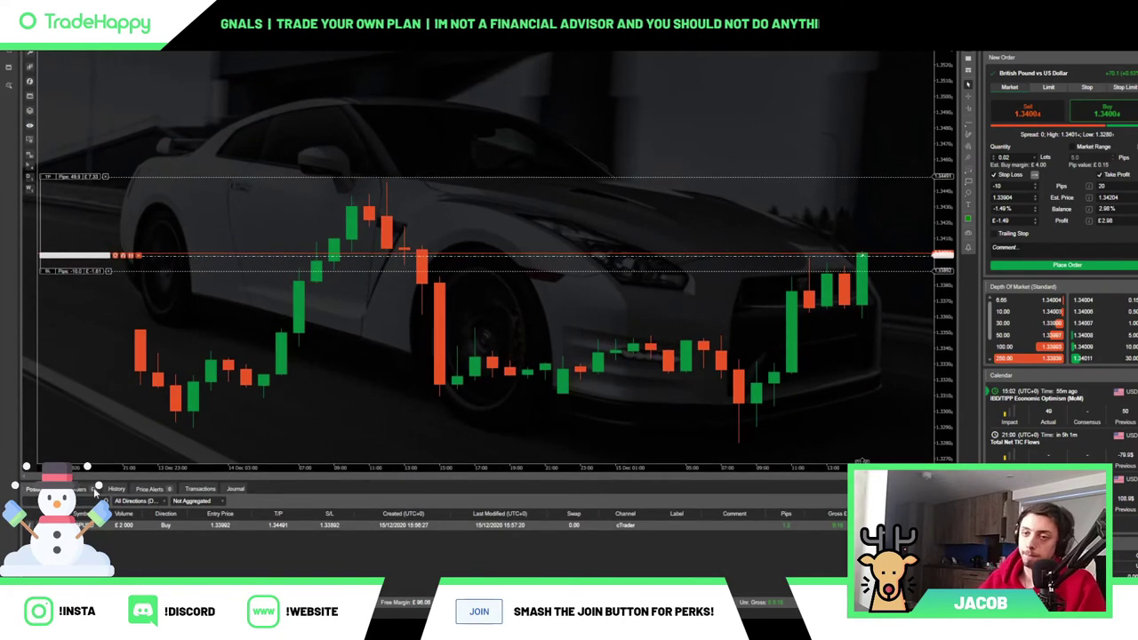
{"action": "left_click_drag", "start_coordinate": [84, 178], "coordinate": [83, 92]}
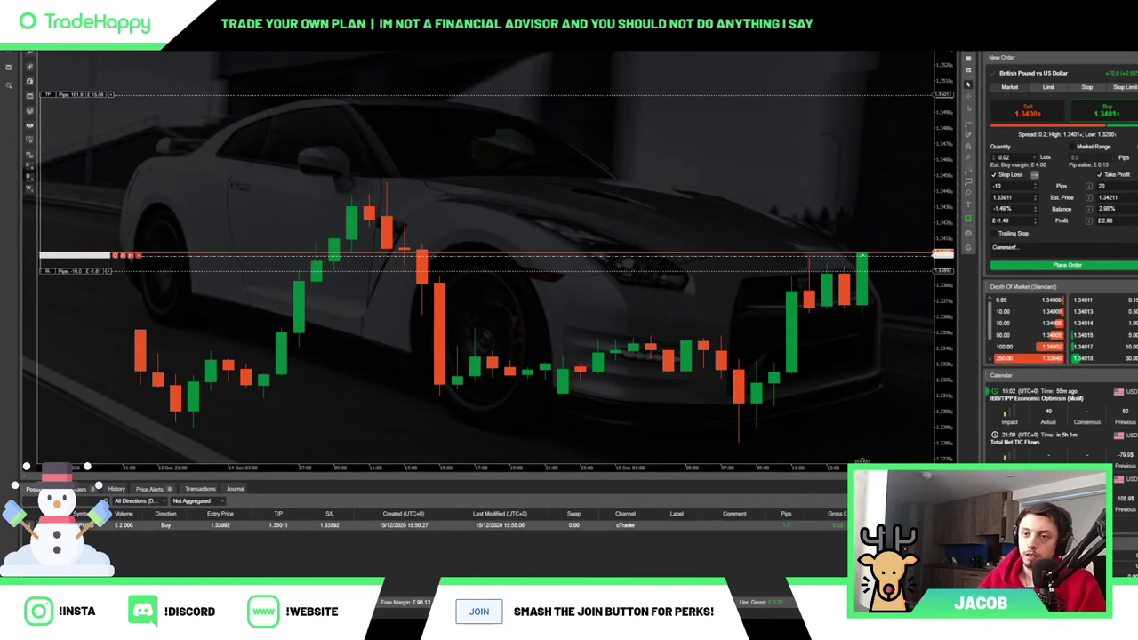
Open Advanced Protection for the GBPUSD buy and enable all four partial take-profit levels.
{"action": "left_click", "coordinate": [131, 255]}
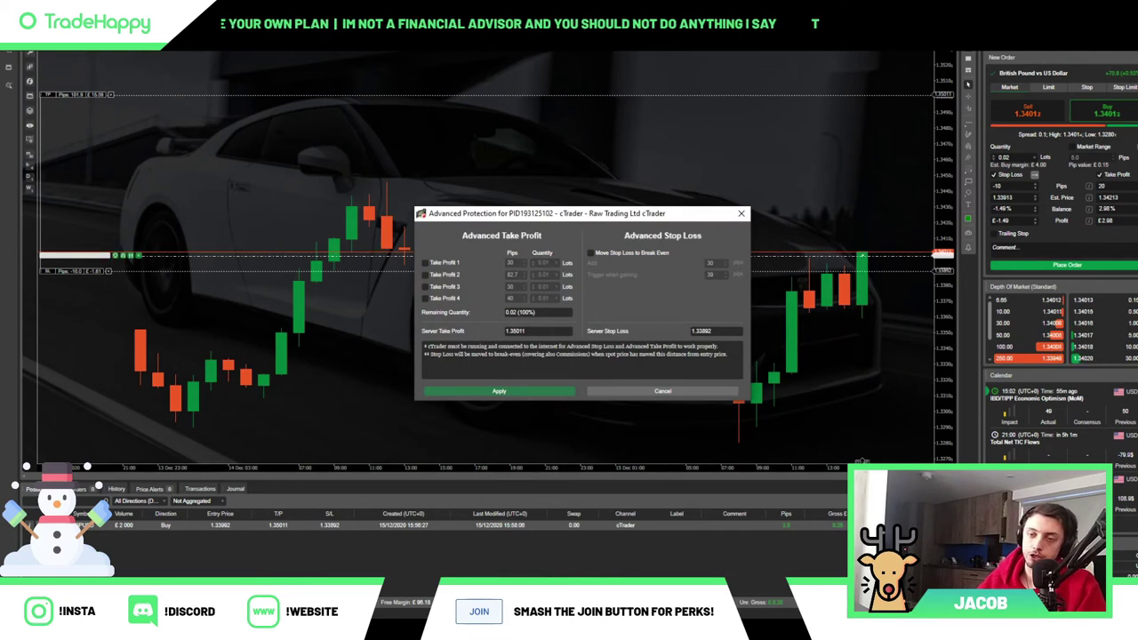
{"action": "left_click_drag", "start_coordinate": [534, 220], "coordinate": [505, 216]}
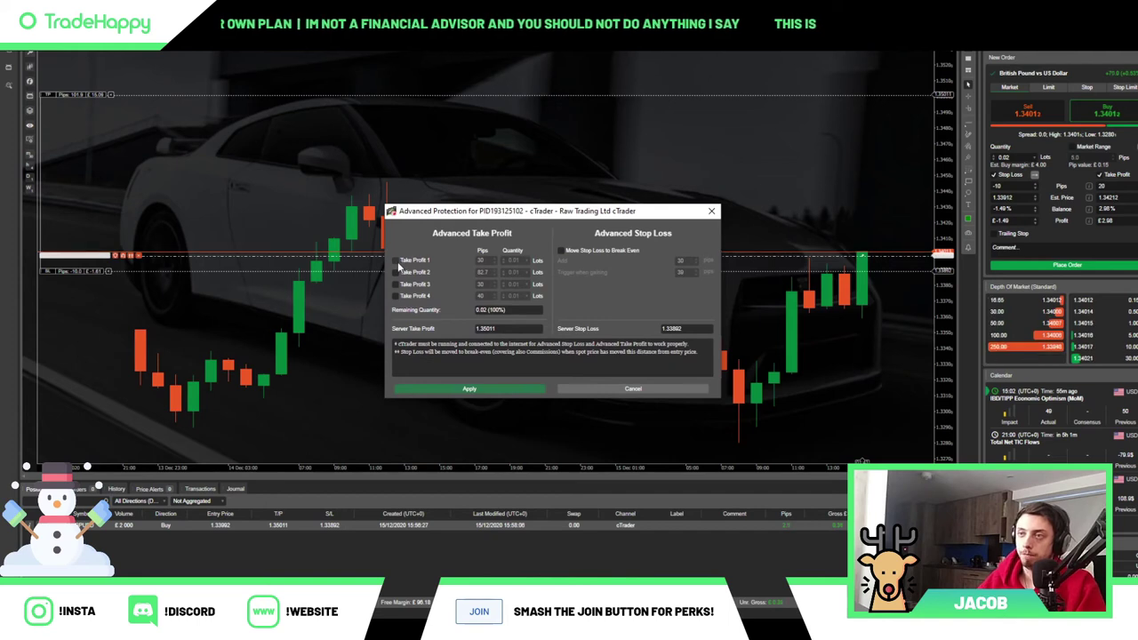
{"action": "left_click", "coordinate": [397, 261]}
{"action": "left_click", "coordinate": [397, 272]}
{"action": "left_click", "coordinate": [397, 284]}
{"action": "left_click", "coordinate": [397, 295]}
Enter new pip distances for the partial take-profit levels and review the fourth's lot choices.
{"action": "double_click", "coordinate": [482, 261]}
{"action": "key", "text": "BackSpace"}
{"action": "type", "text": "20"}
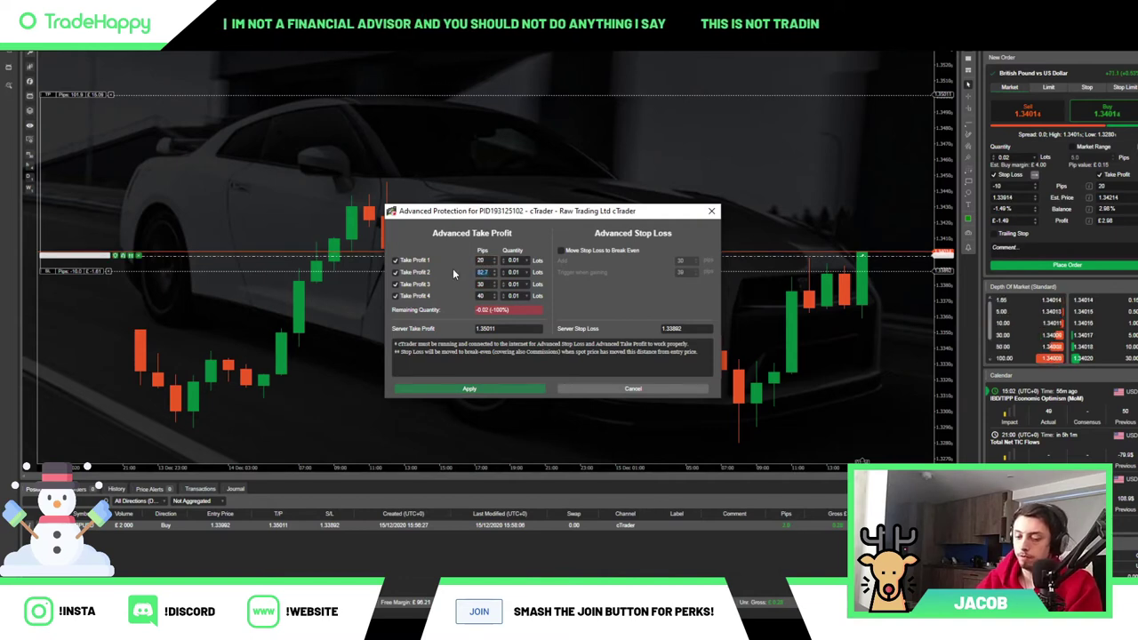
{"action": "type", "text": "40"}
{"action": "double_click", "coordinate": [481, 284]}
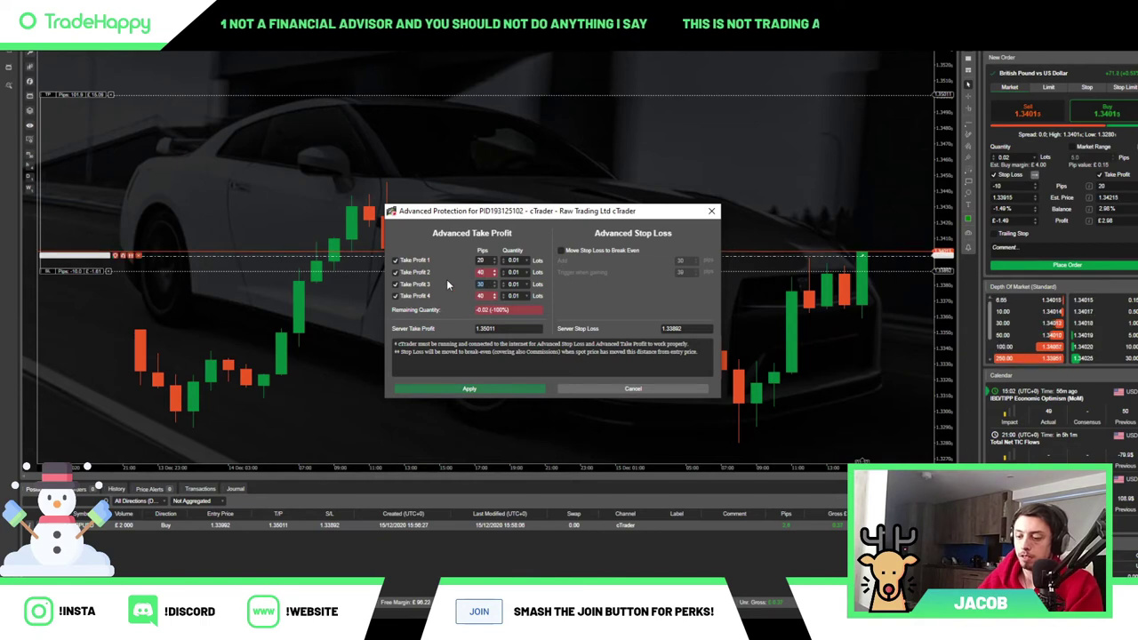
{"action": "double_click", "coordinate": [481, 296]}
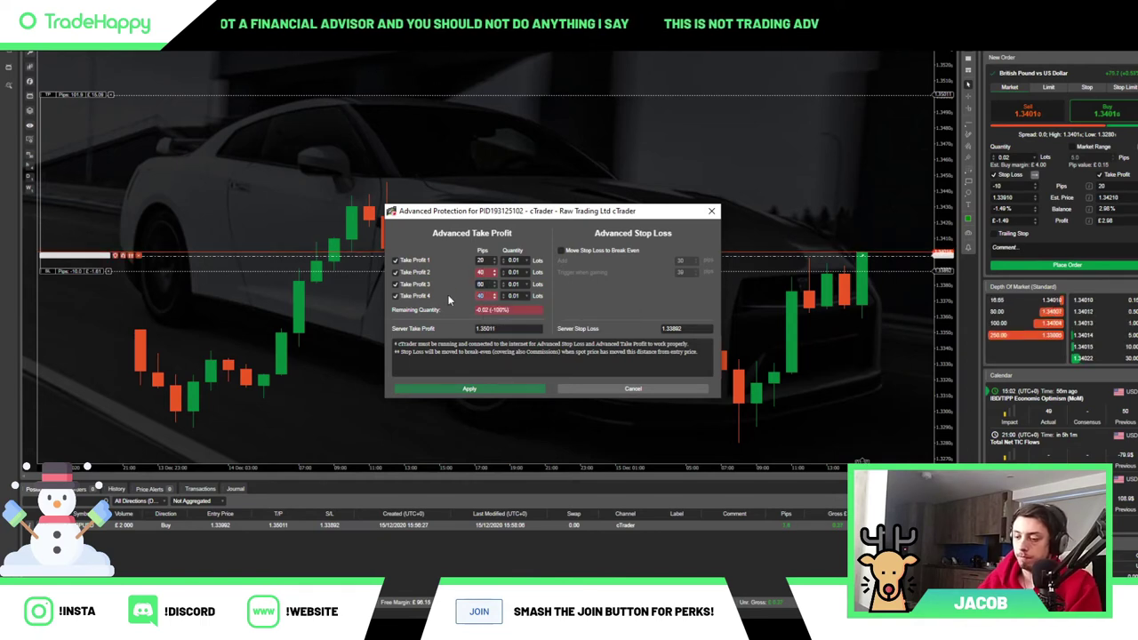
{"action": "type", "text": "8"}
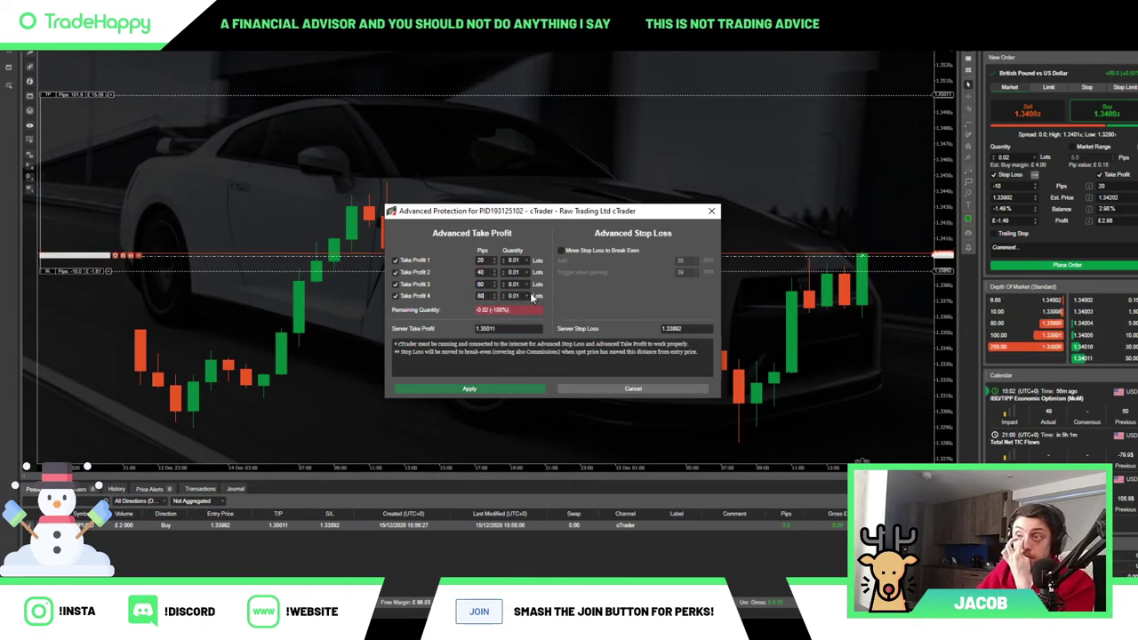
{"action": "mouse_move", "coordinate": [519, 311]}
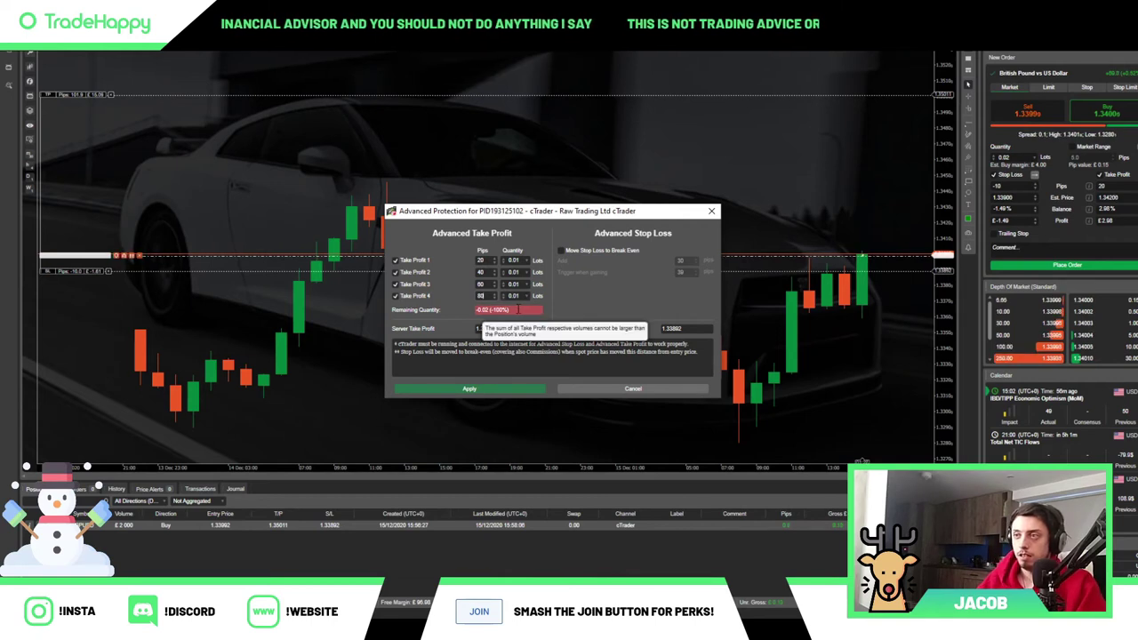
{"action": "left_click", "coordinate": [526, 296]}
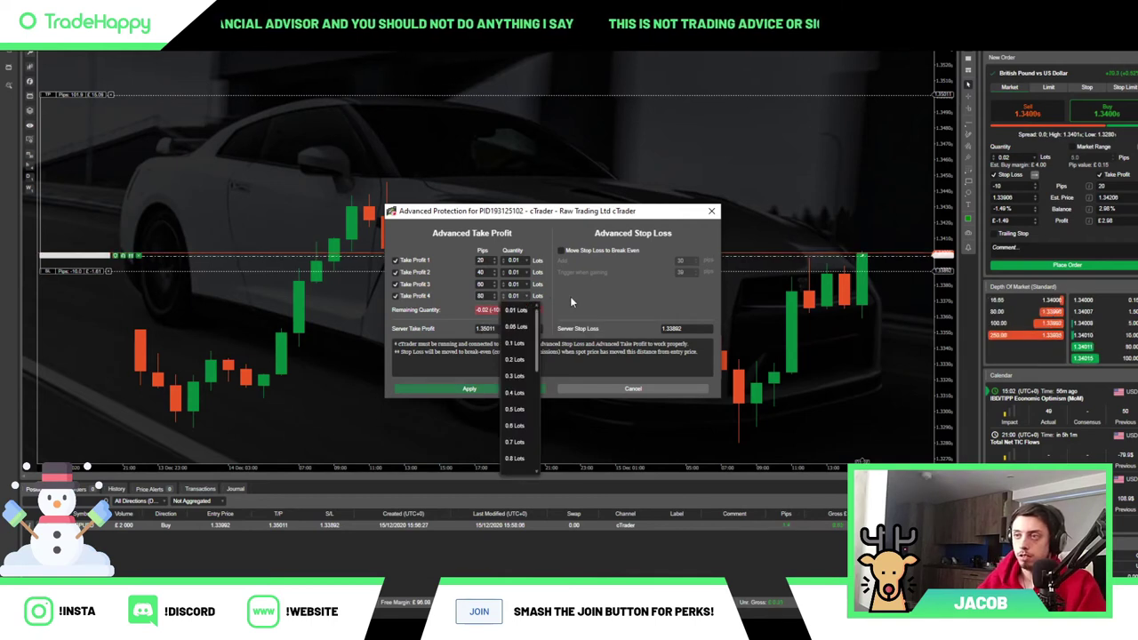
{"action": "left_click", "coordinate": [400, 305]}
Disable take-profit levels 3 and 4, set the first to 30 pips, and apply.
{"action": "left_click", "coordinate": [395, 295]}
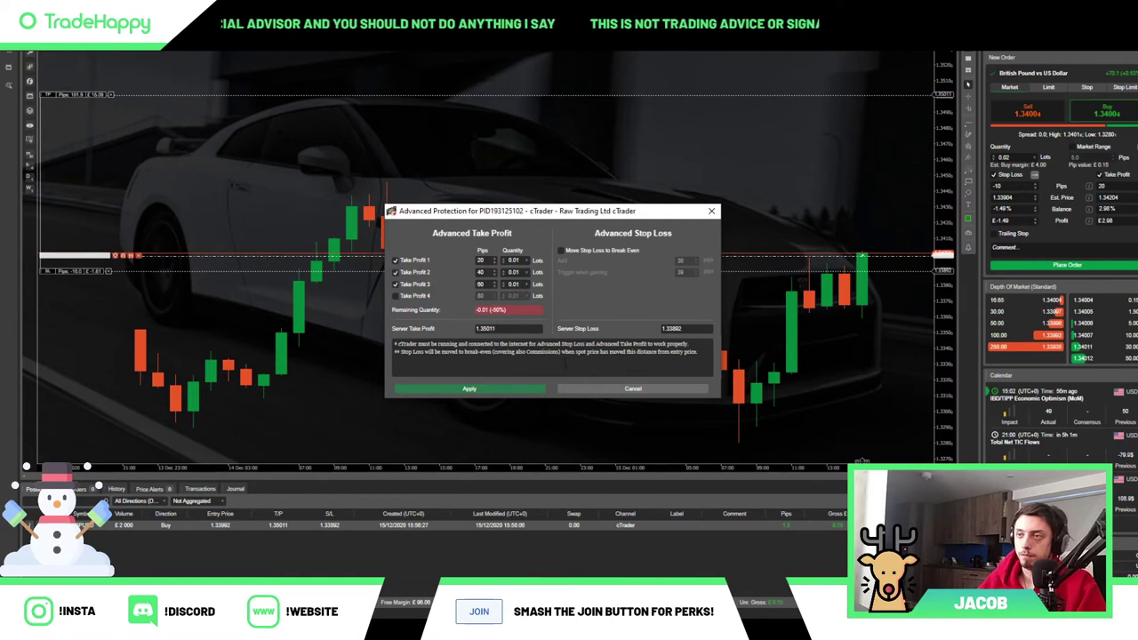
{"action": "left_click", "coordinate": [395, 285]}
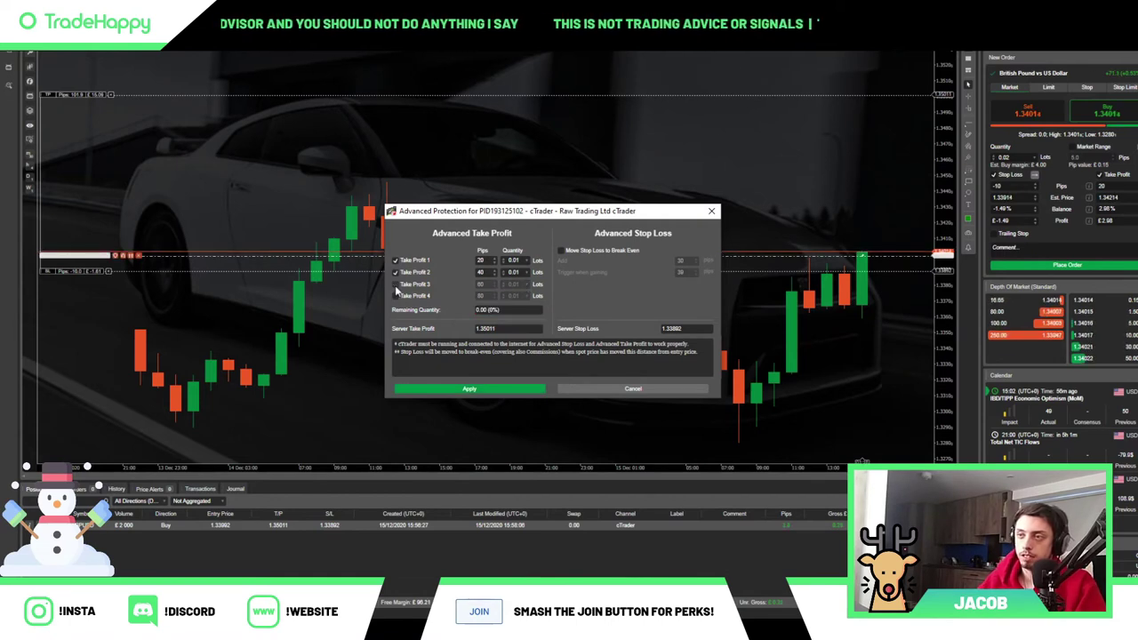
{"action": "left_click", "coordinate": [479, 260]}
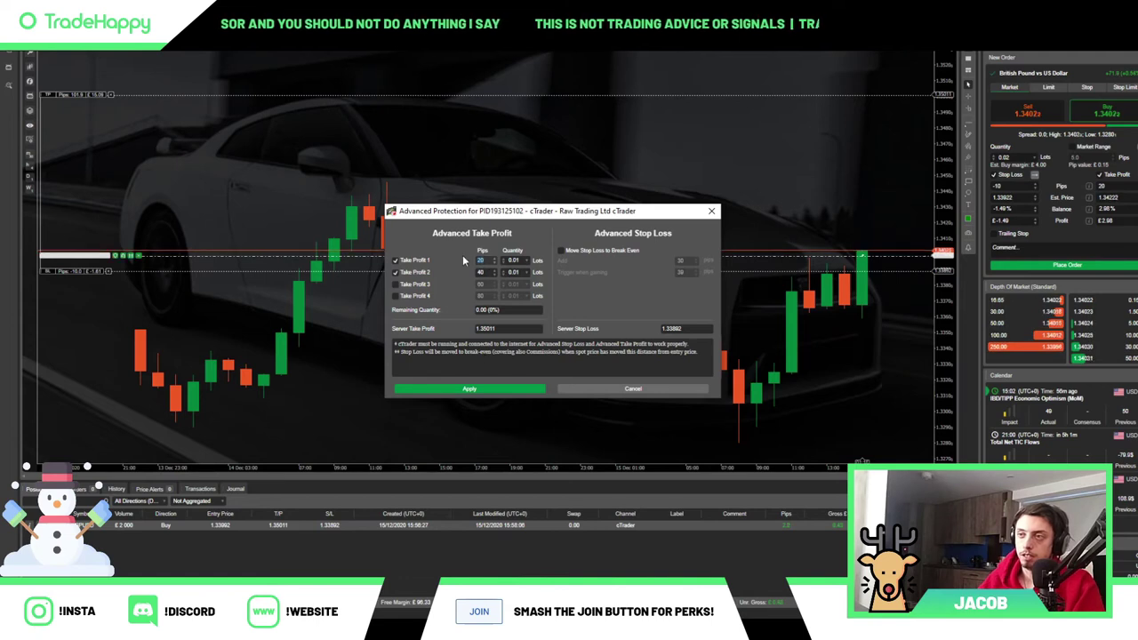
{"action": "type", "text": "30"}
{"action": "left_click", "coordinate": [478, 271]}
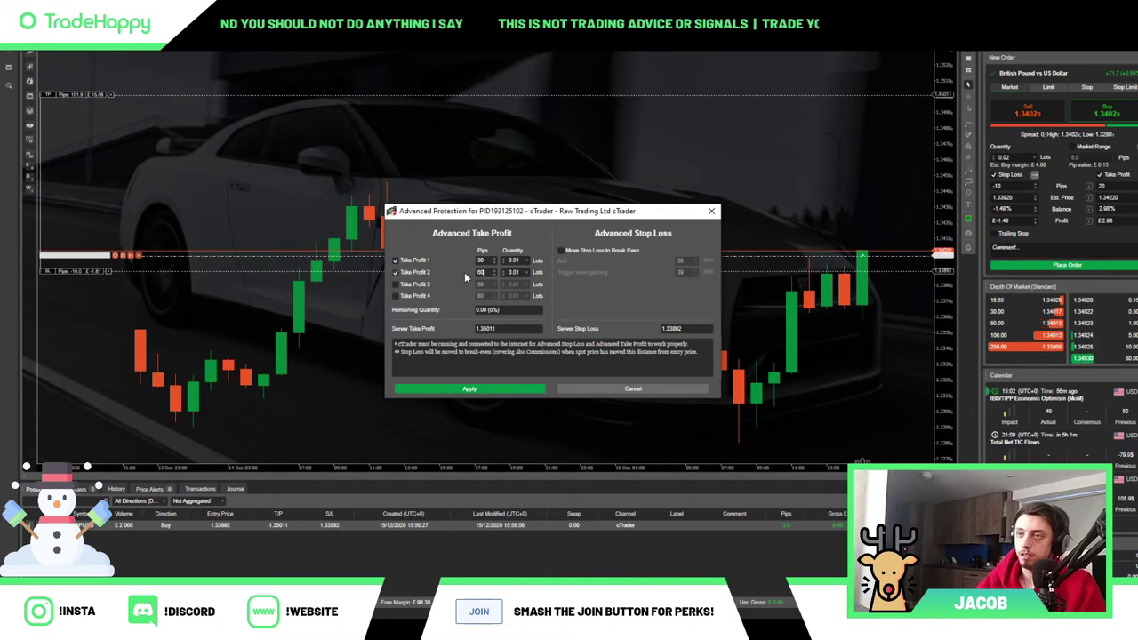
{"action": "left_click", "coordinate": [481, 391]}
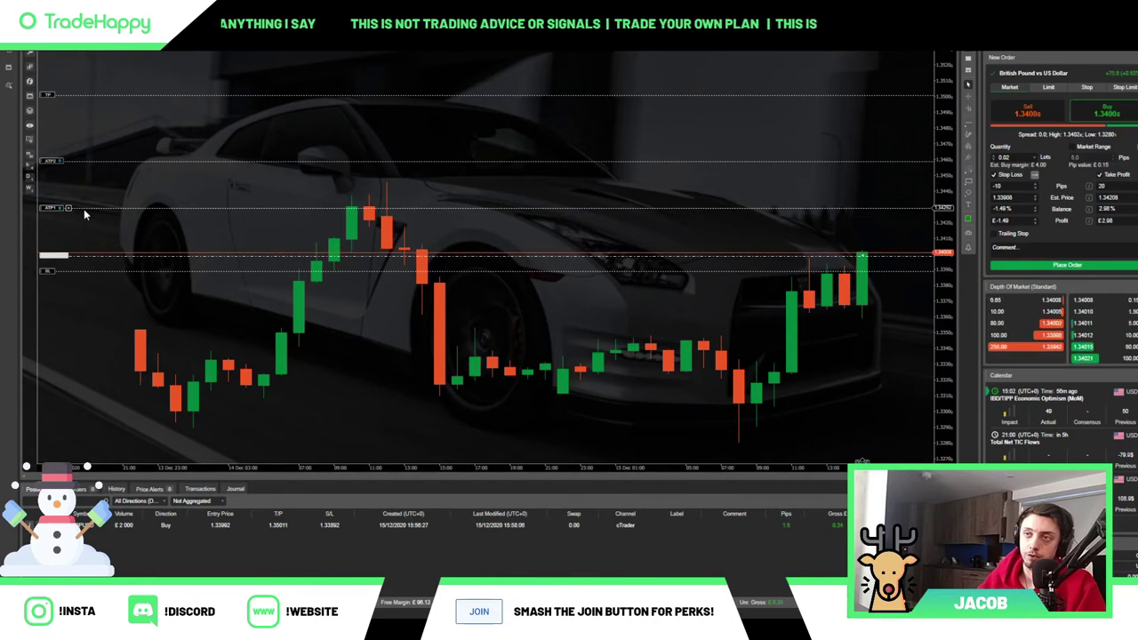
Drag ATP1 and ATP2 to about 31 and 68 pips, then reopen Advanced Protection.
{"action": "mouse_move", "coordinate": [67, 210]}
{"action": "left_mouse_down"}
{"action": "mouse_move", "coordinate": [56, 182]}
{"action": "mouse_move", "coordinate": [58, 204]}
{"action": "left_mouse_up"}
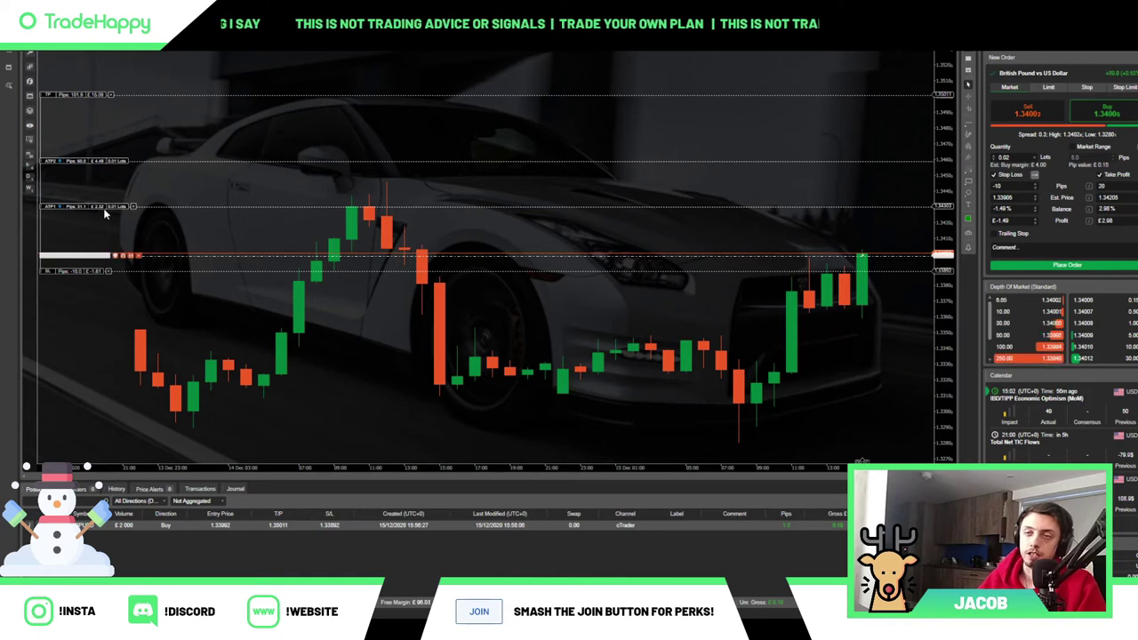
{"action": "left_click_drag", "start_coordinate": [95, 160], "coordinate": [95, 145]}
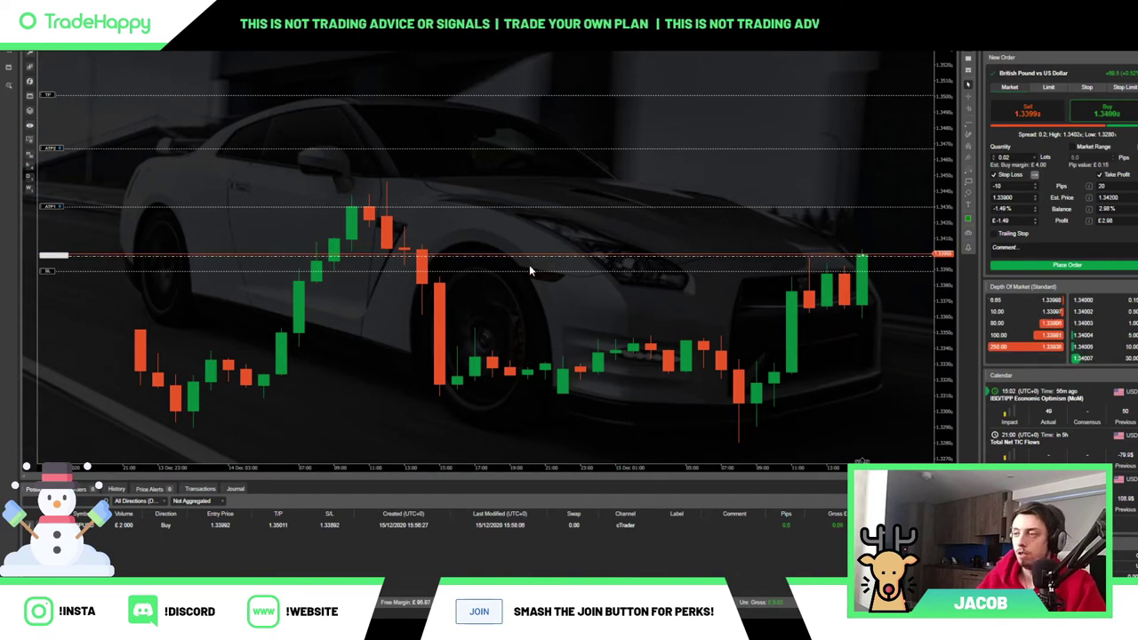
{"action": "left_click", "coordinate": [129, 256]}
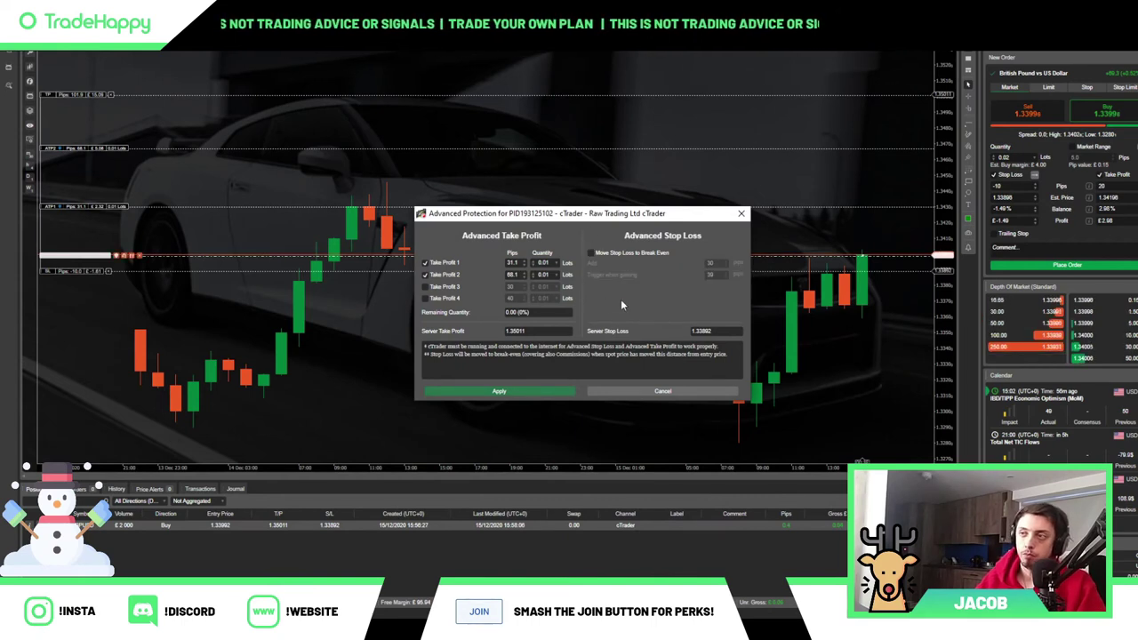
Enable Move Stop Loss to Break Even in Advanced Protection and apply it.
{"action": "left_click", "coordinate": [592, 252]}
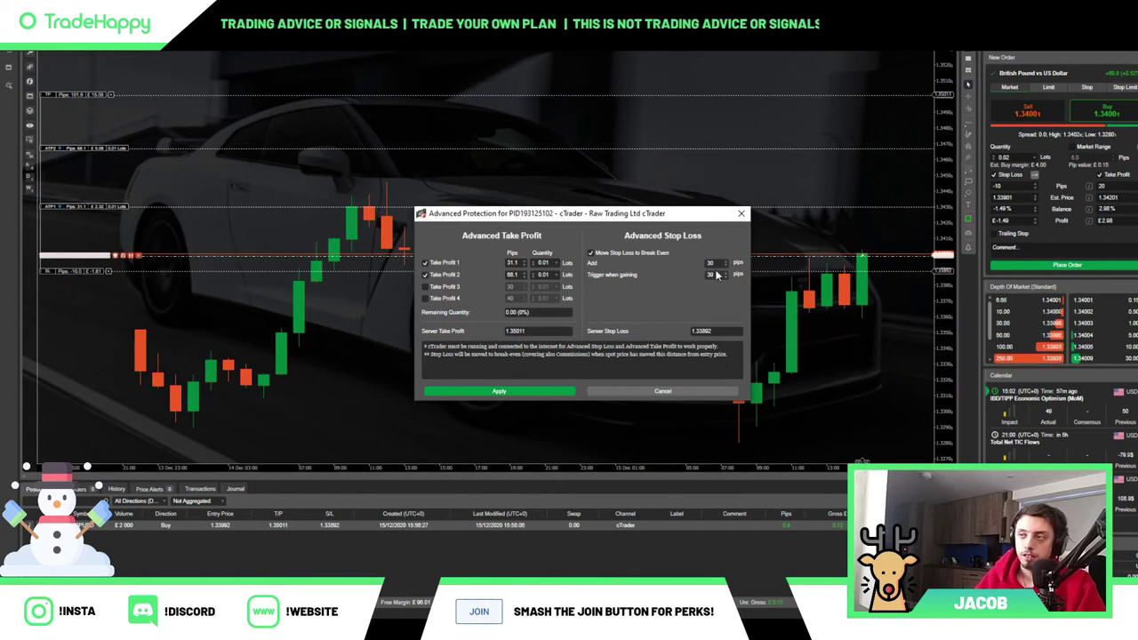
{"action": "left_click", "coordinate": [500, 392]}
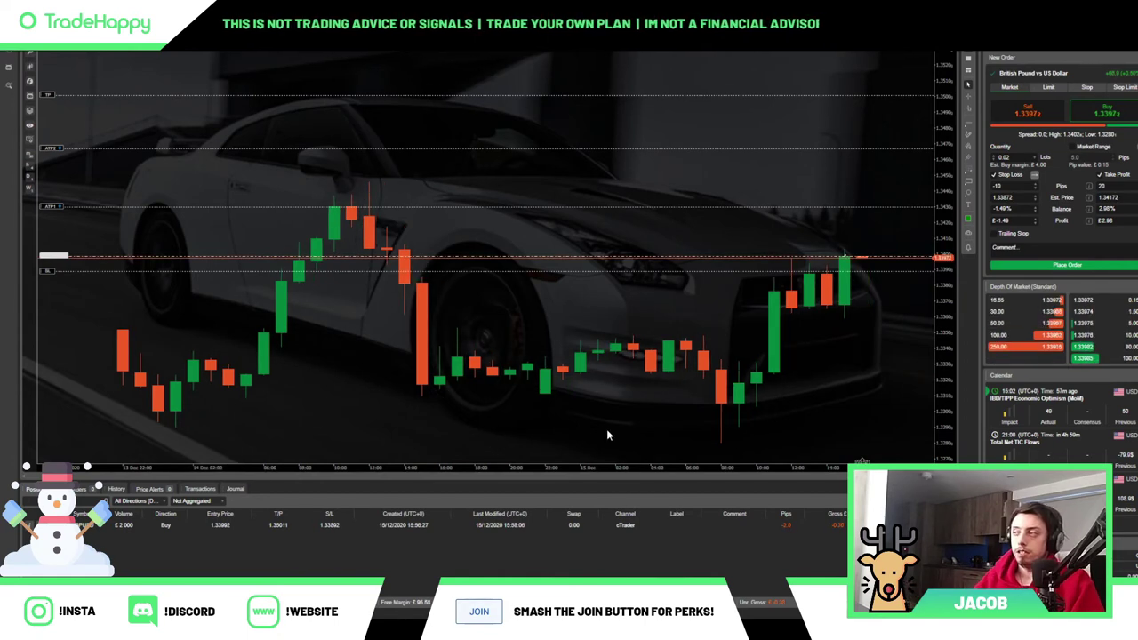
{"action": "left_click_drag", "start_coordinate": [652, 484], "coordinate": [642, 381]}
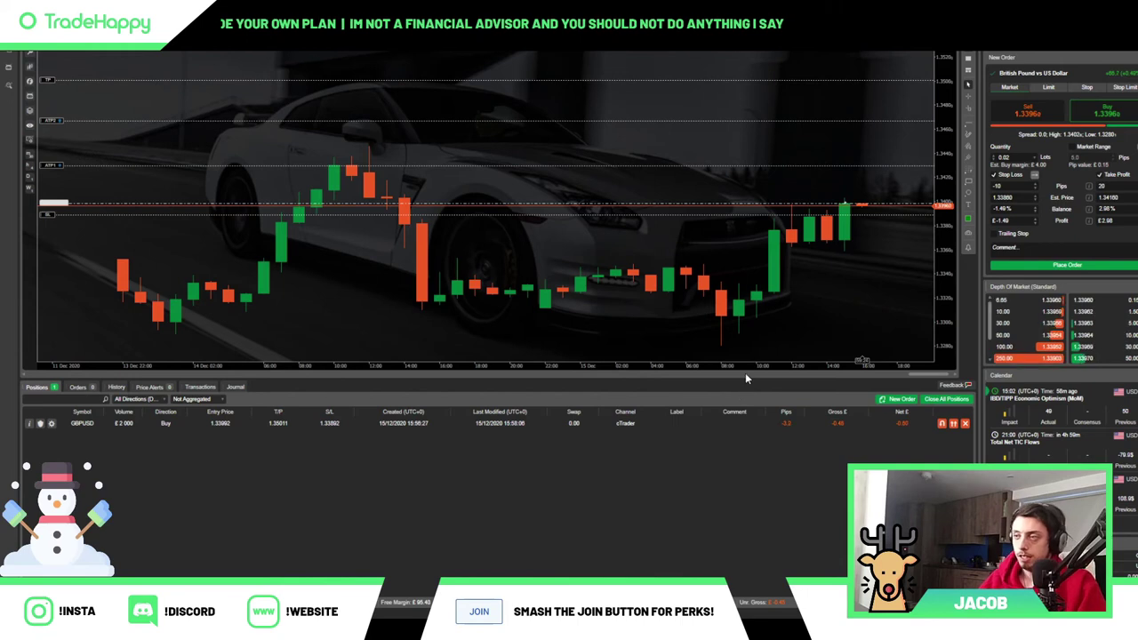
{"action": "left_click_drag", "start_coordinate": [746, 380], "coordinate": [745, 475]}
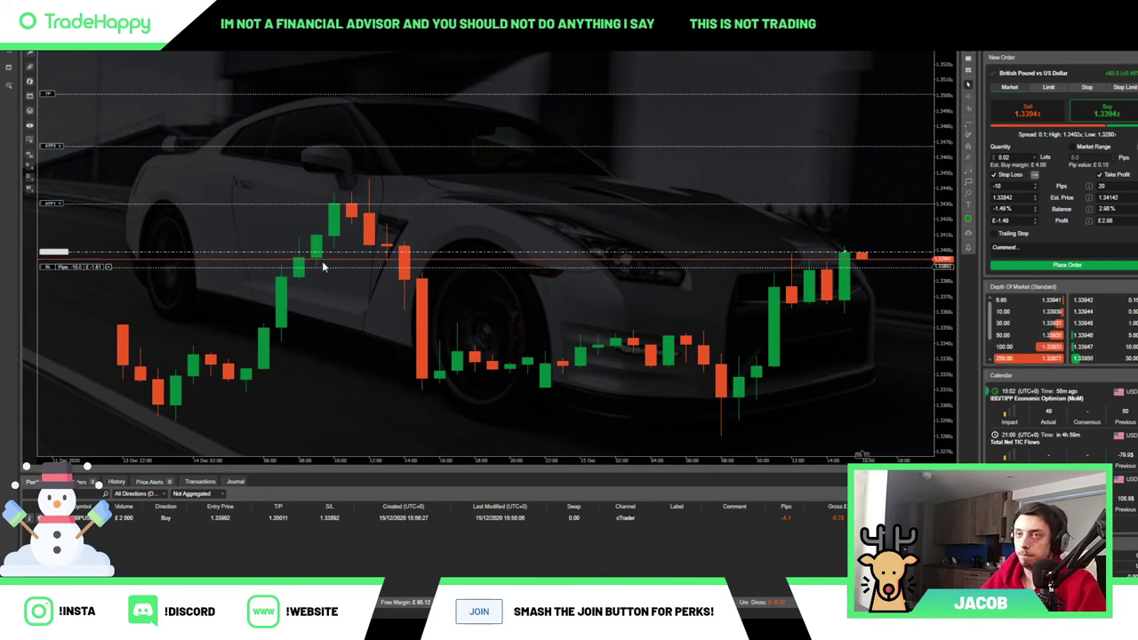
Open the GBPUSD position's modify window and toggle between its Modify Position and Modify Order pages.
{"action": "double_click", "coordinate": [240, 518]}
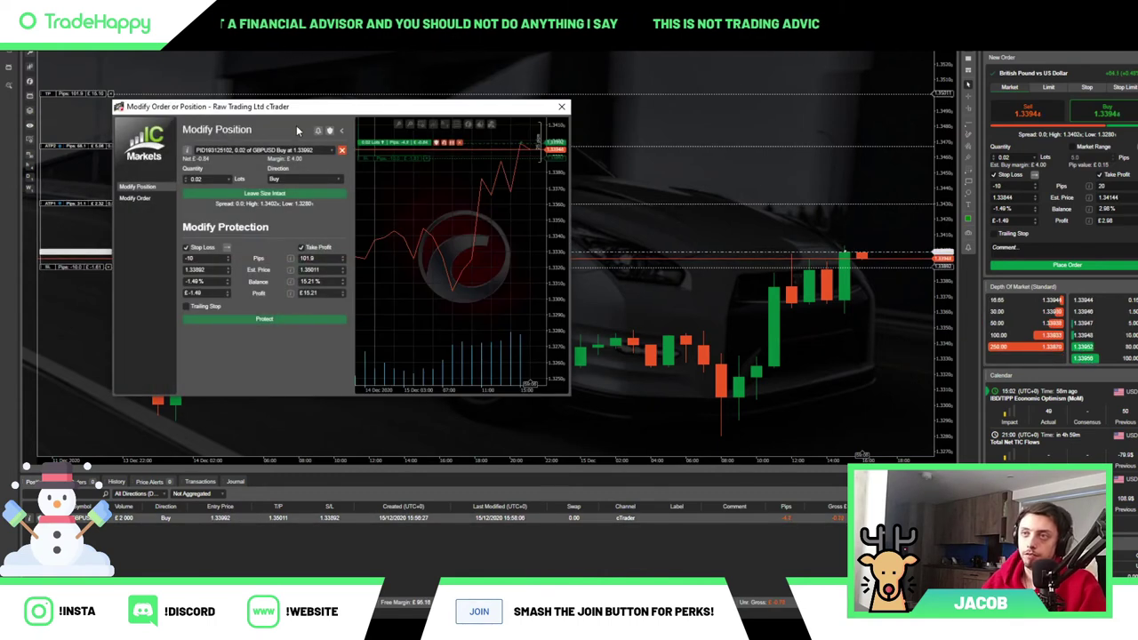
{"action": "left_click_drag", "start_coordinate": [298, 131], "coordinate": [504, 153]}
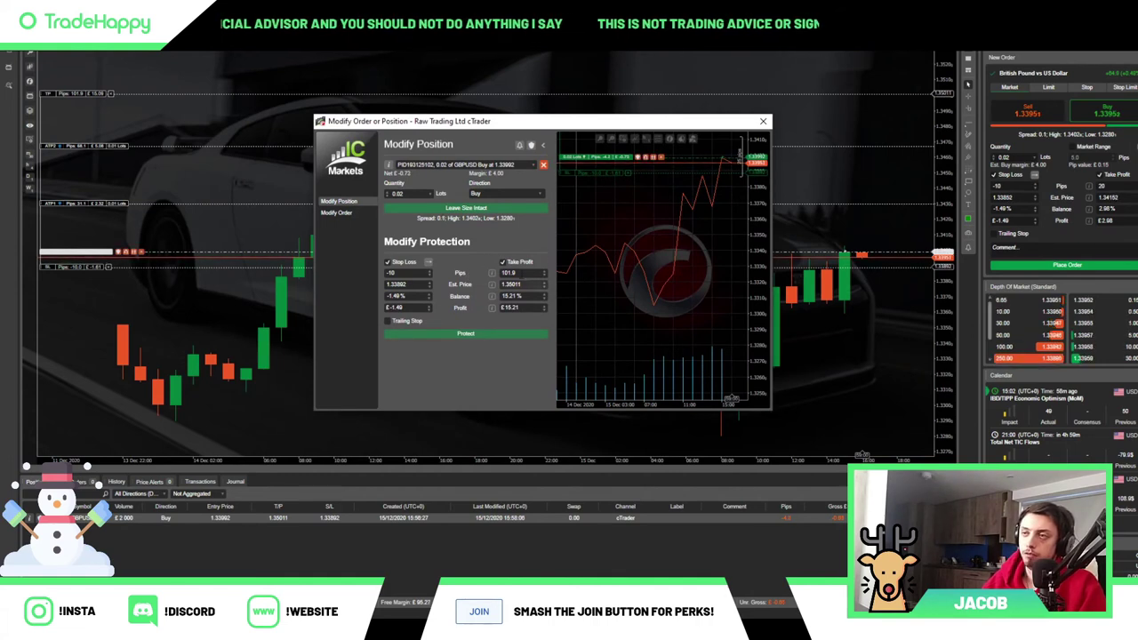
{"action": "mouse_move", "coordinate": [407, 196]}
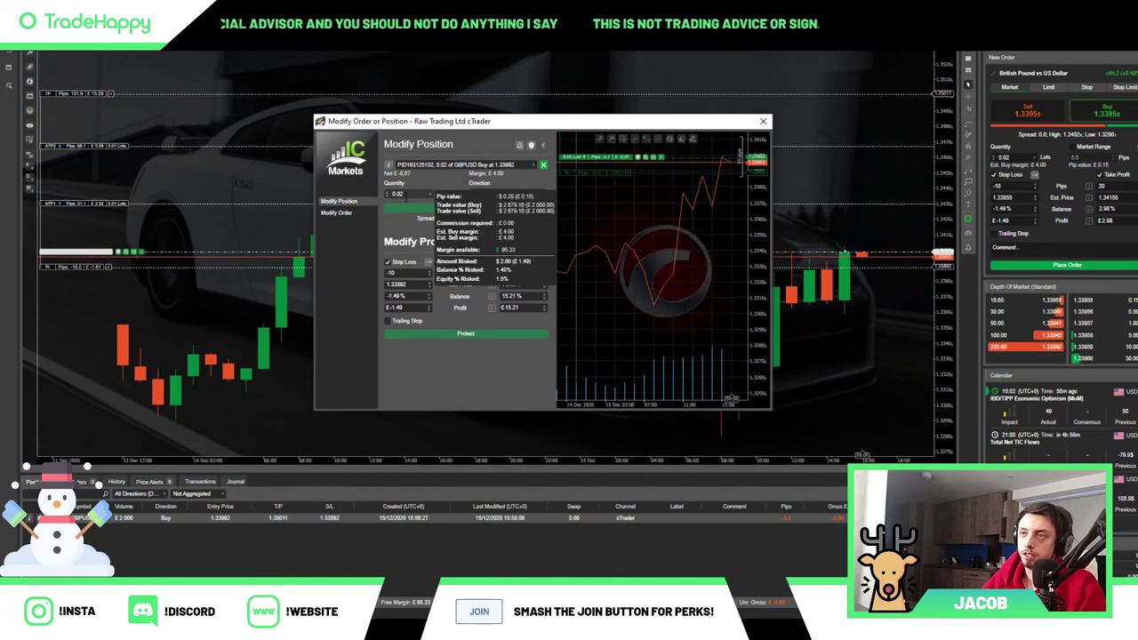
{"action": "left_click", "coordinate": [360, 210]}
{"action": "left_click", "coordinate": [362, 203]}
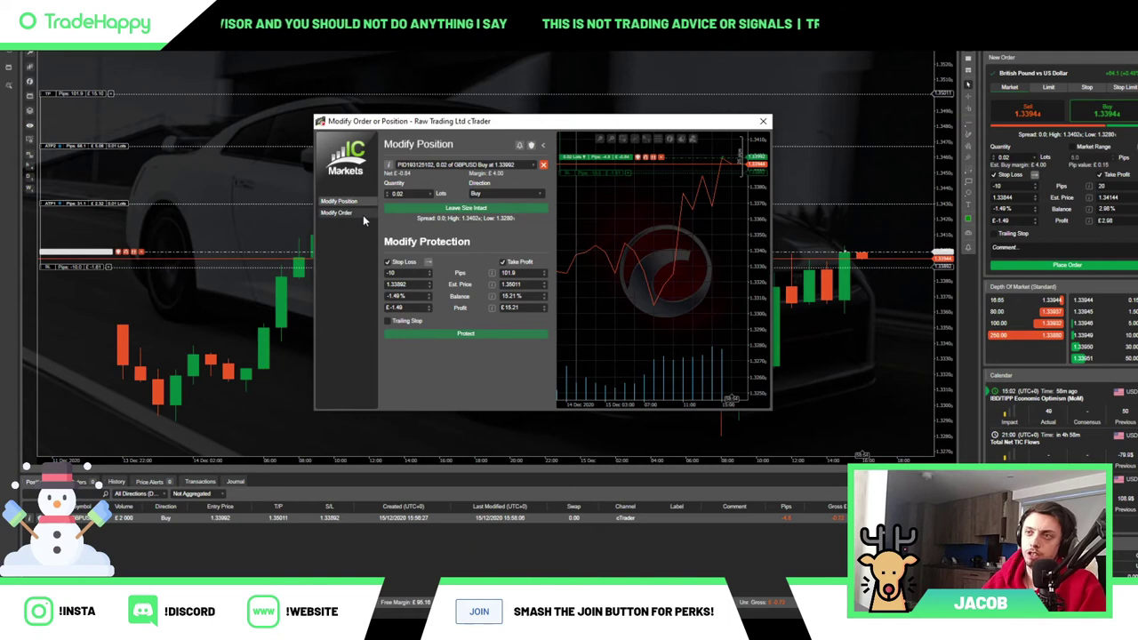
{"action": "left_click", "coordinate": [363, 214]}
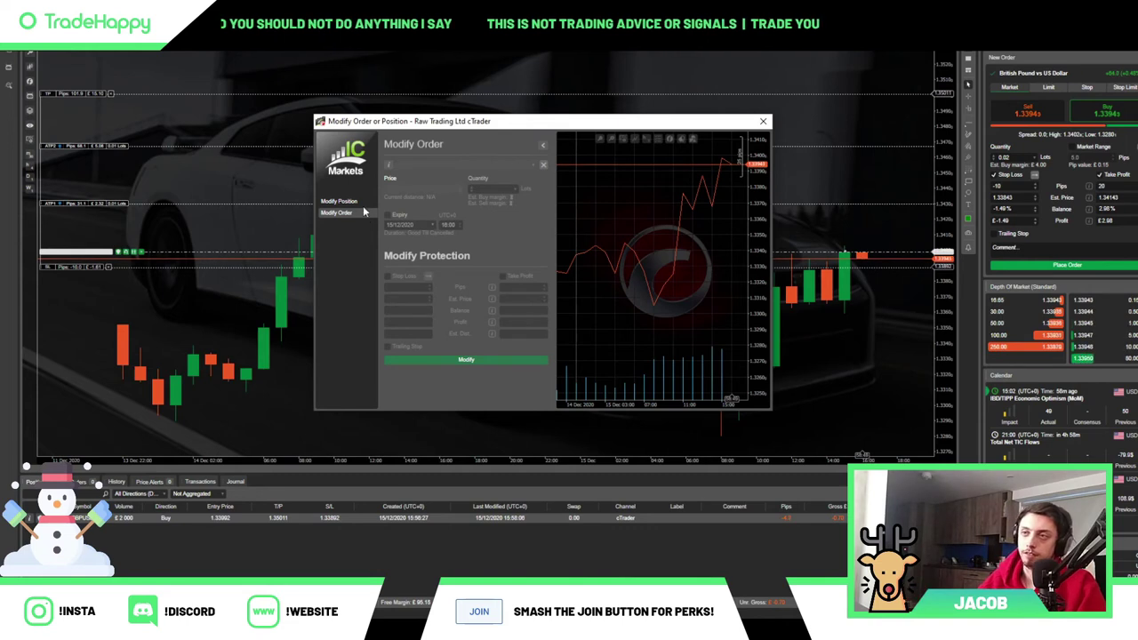
{"action": "left_click", "coordinate": [340, 201]}
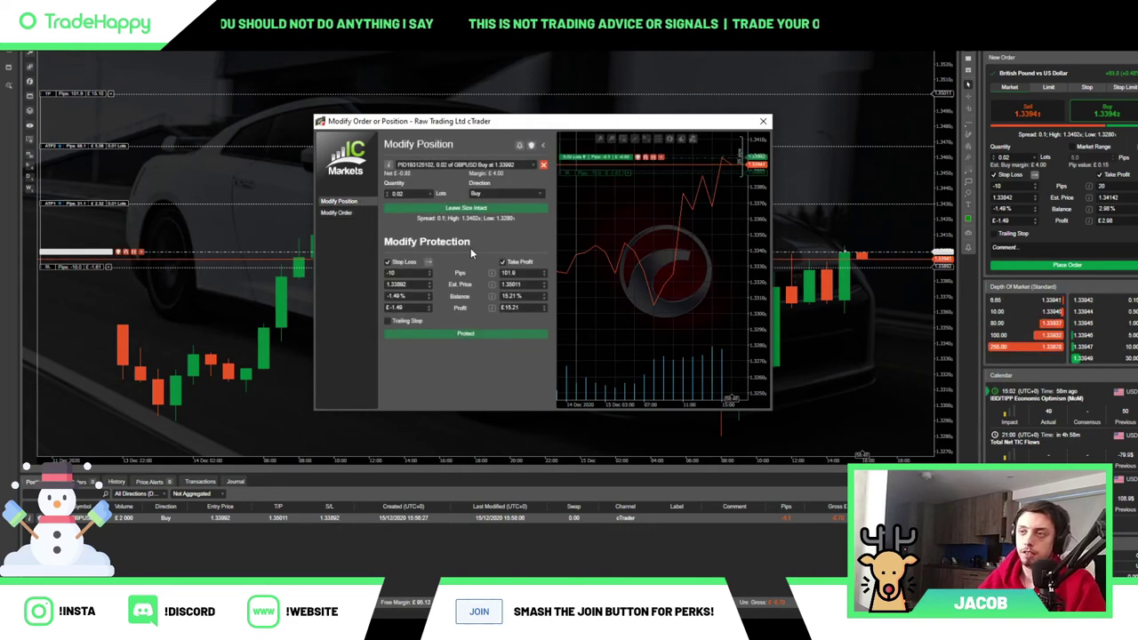
Set the quantity to 0.05 lots, then close the dialog without applying.
{"action": "left_click", "coordinate": [430, 195]}
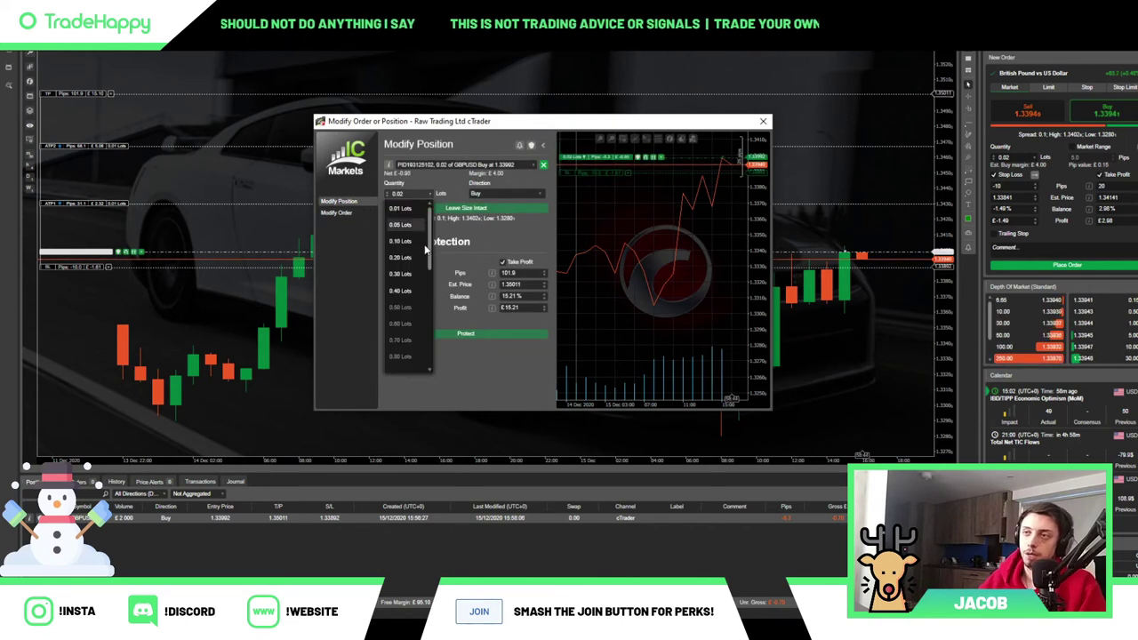
{"action": "left_click", "coordinate": [414, 229]}
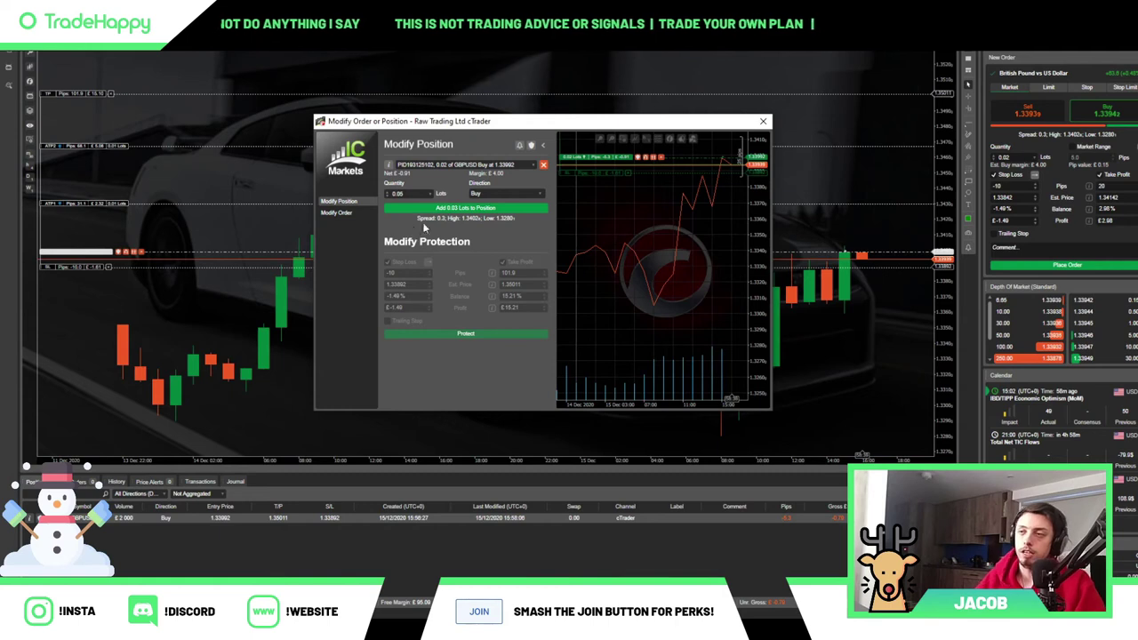
{"action": "left_click", "coordinate": [761, 127]}
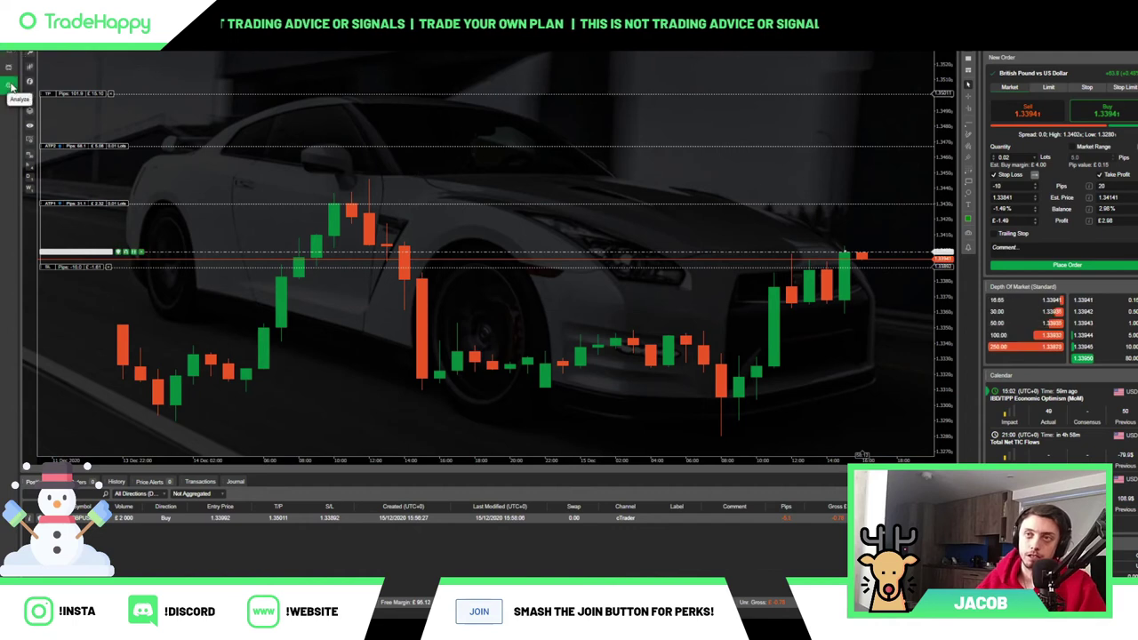
Place an AUDUSD buy order from the New Order panel.
{"action": "left_click", "coordinate": [10, 85]}
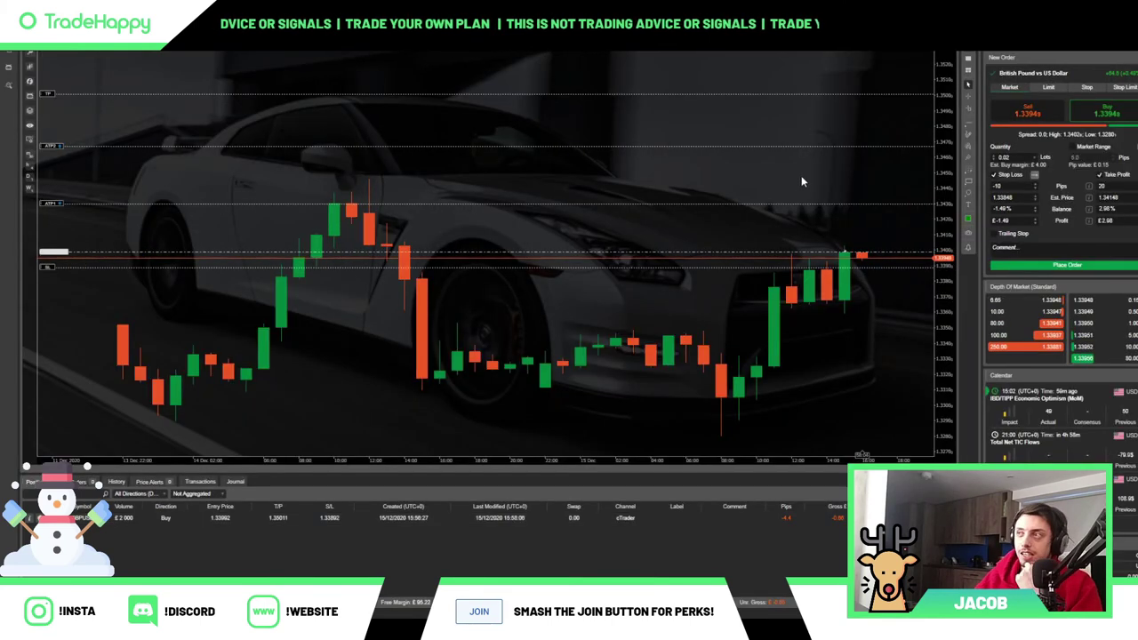
{"action": "left_click", "coordinate": [1018, 72]}
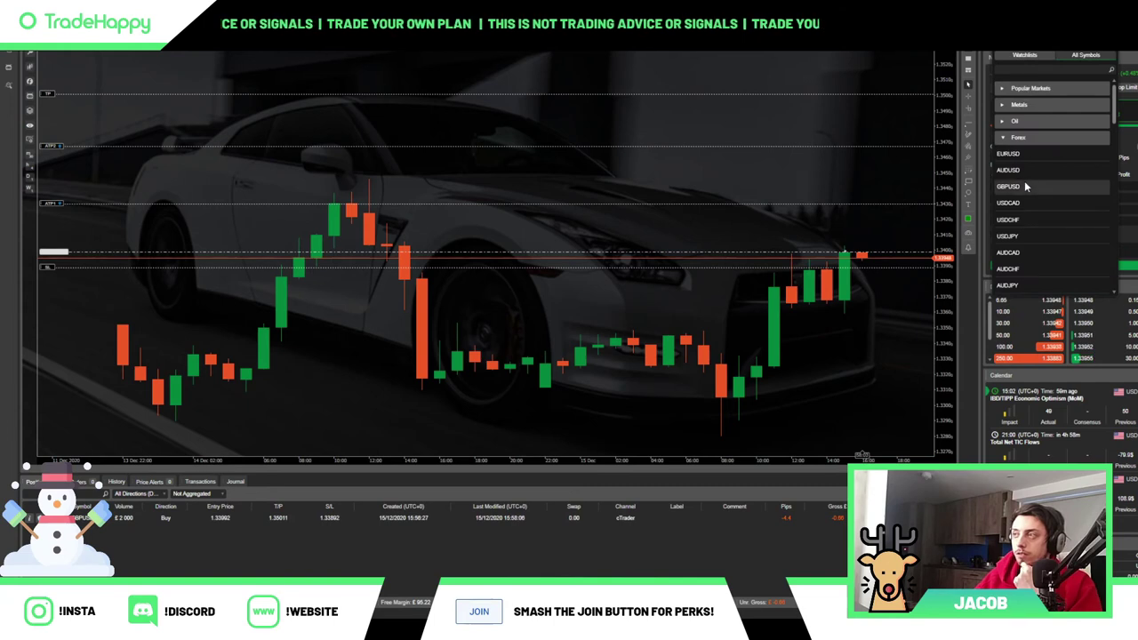
{"action": "left_click", "coordinate": [1026, 186]}
{"action": "left_click", "coordinate": [1023, 73]}
{"action": "left_click", "coordinate": [1009, 169]}
{"action": "left_click", "coordinate": [1068, 265]}
Place an AUDJPY sell with stop loss and take profit, then a USDSEK buy.
{"action": "left_click", "coordinate": [1023, 73]}
{"action": "left_click", "coordinate": [1001, 184]}
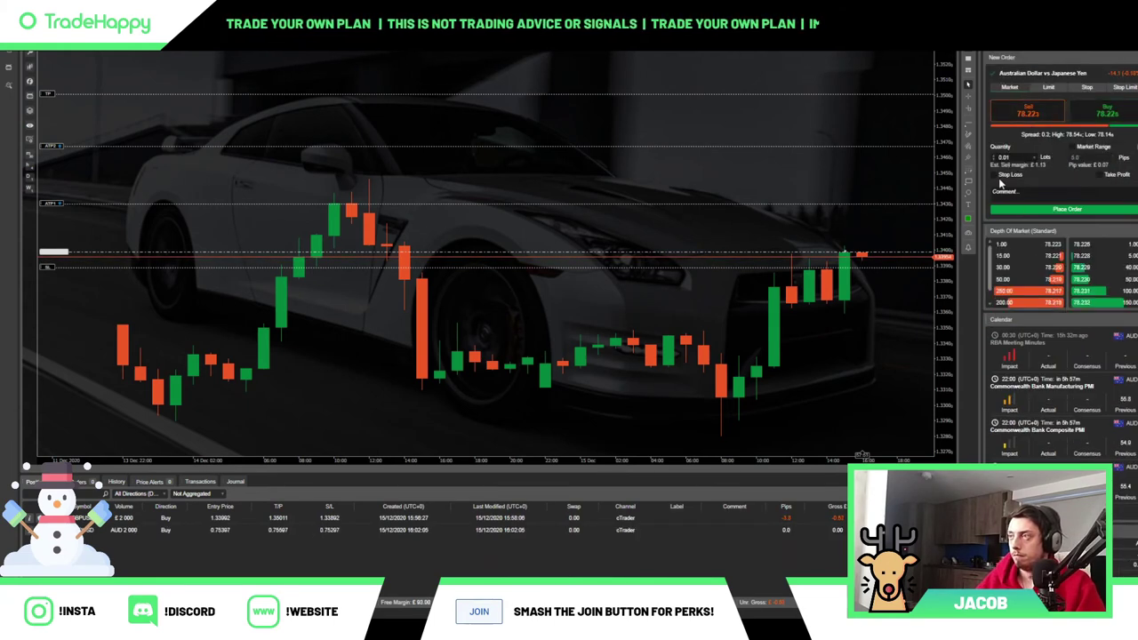
{"action": "left_click", "coordinate": [996, 174]}
{"action": "left_click", "coordinate": [1046, 265]}
{"action": "left_click", "coordinate": [1021, 178]}
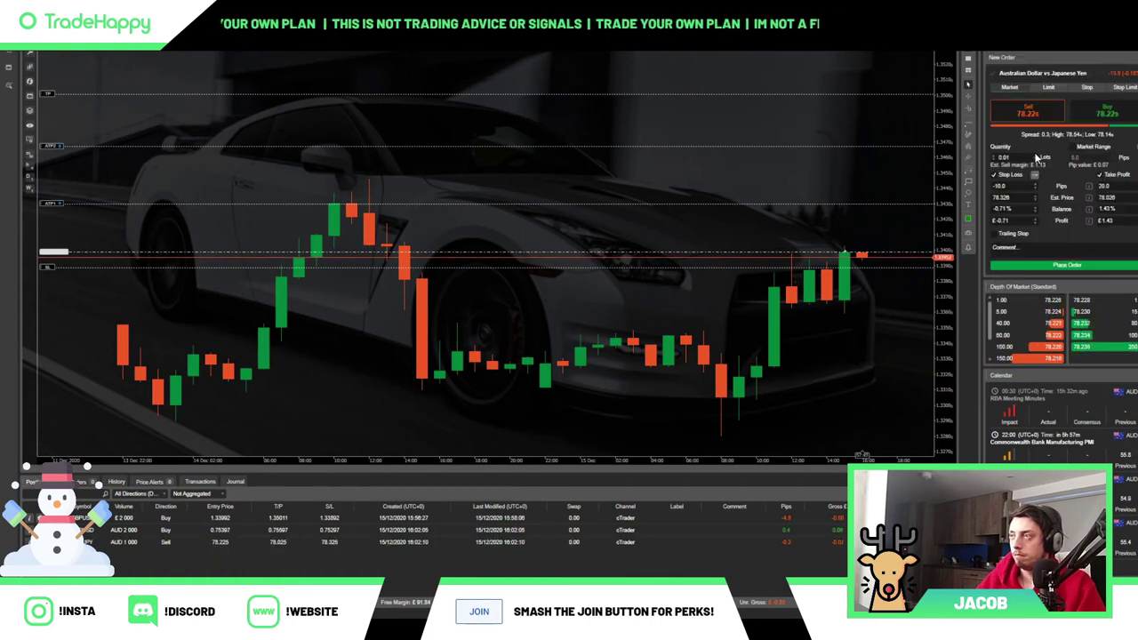
{"action": "left_click", "coordinate": [1056, 265]}
Pick the Italian FTSE MIB index with a stop loss, then place a Gold vs Euro buy.
{"action": "scroll", "coordinate": [1036, 168], "scroll_direction": "down", "scroll_amount": 3}
{"action": "left_click", "coordinate": [1036, 180]}
{"action": "left_click", "coordinate": [1034, 174]}
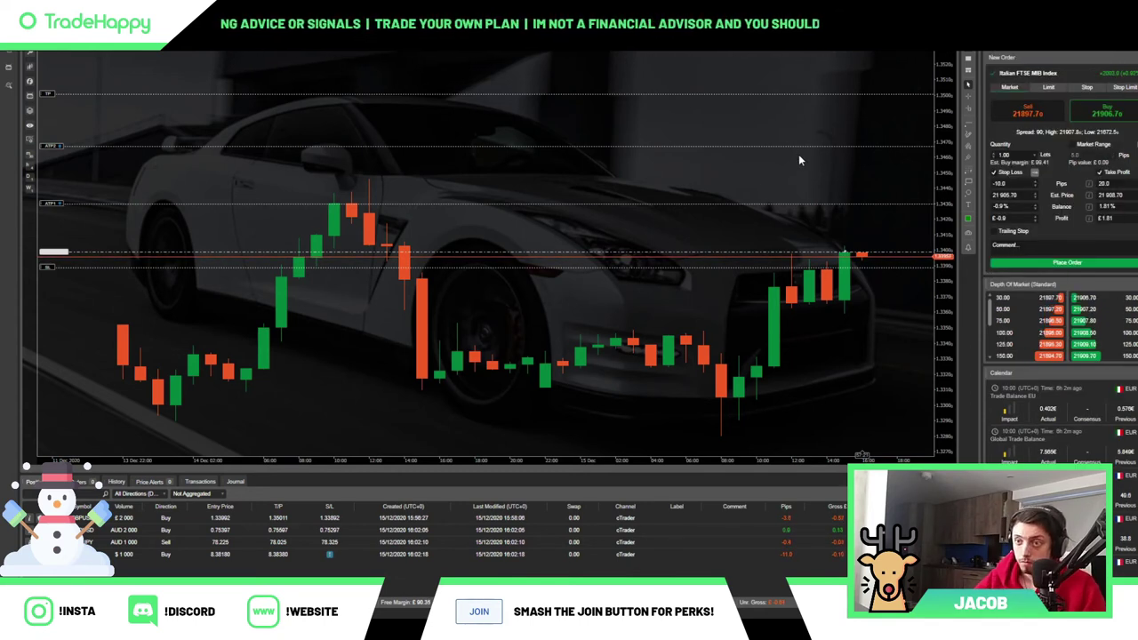
{"action": "left_click", "coordinate": [1023, 73]}
{"action": "left_click", "coordinate": [1032, 134]}
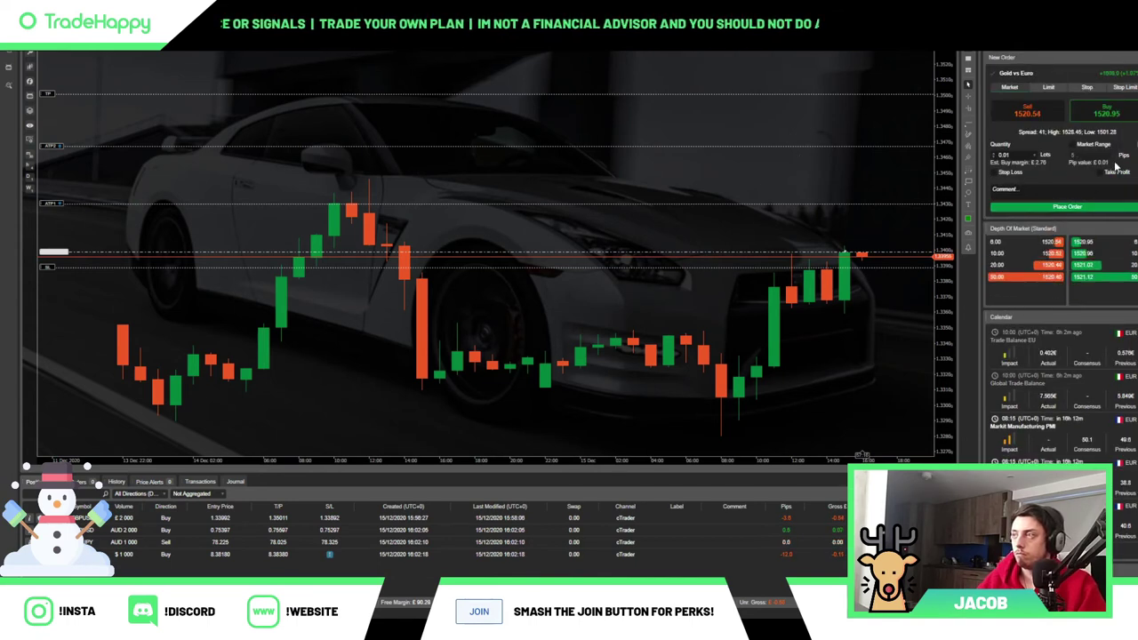
{"action": "left_click", "coordinate": [1014, 73]}
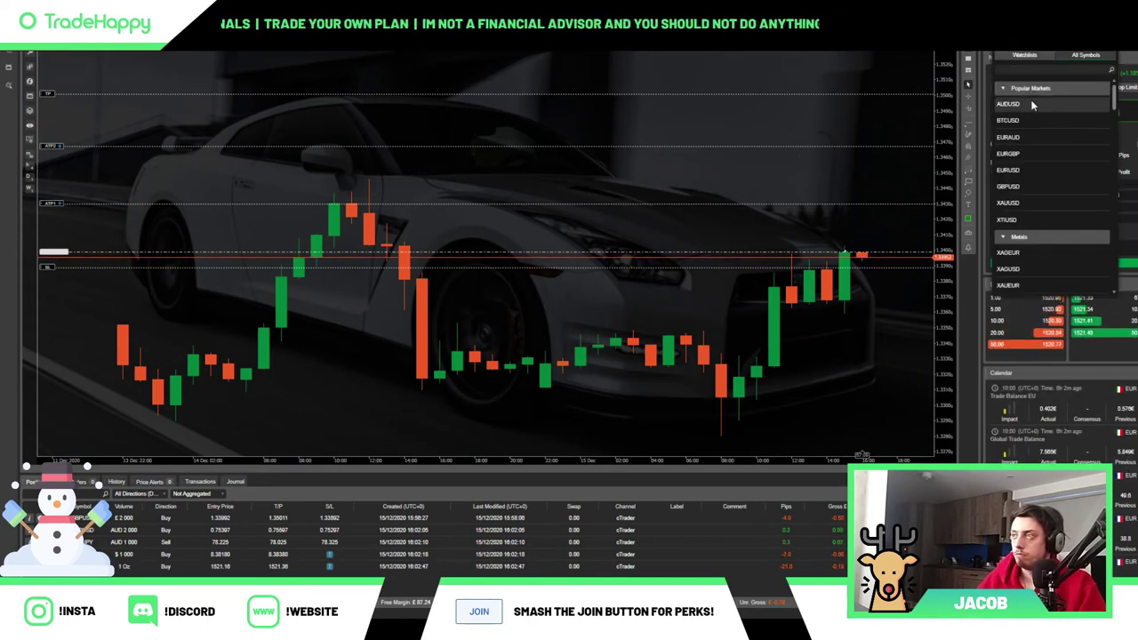
Set up Bitcoin and CADJPY orders and enlarge the positions list to show all rows.
{"action": "left_click", "coordinate": [1049, 105]}
{"action": "left_click", "coordinate": [1014, 73]}
{"action": "left_click", "coordinate": [1045, 203]}
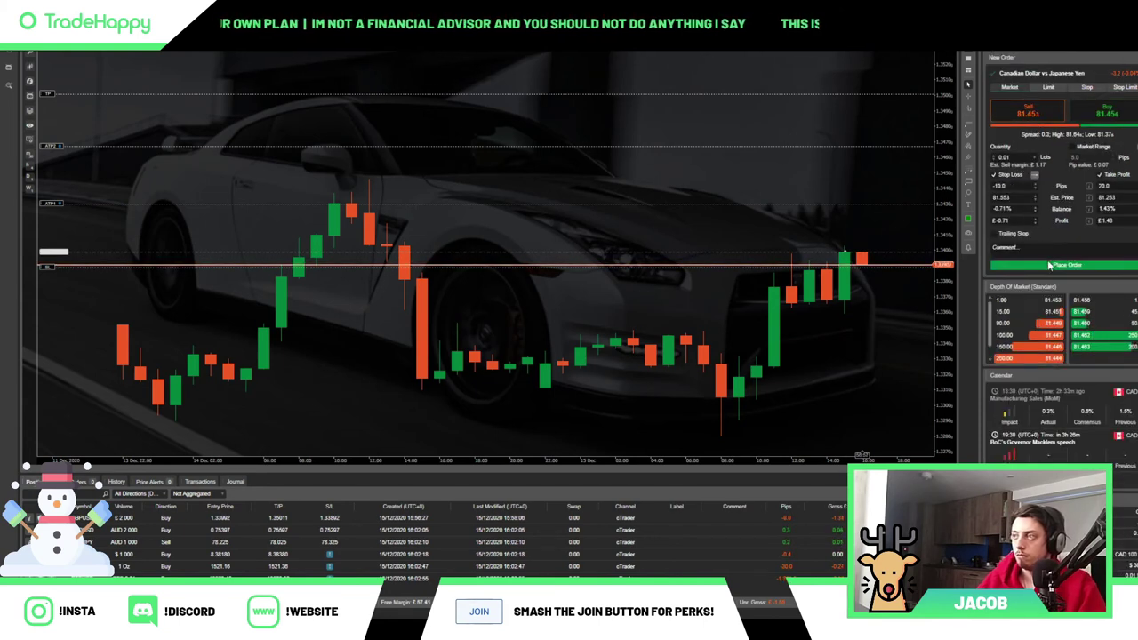
{"action": "left_click_drag", "start_coordinate": [638, 470], "coordinate": [636, 303]}
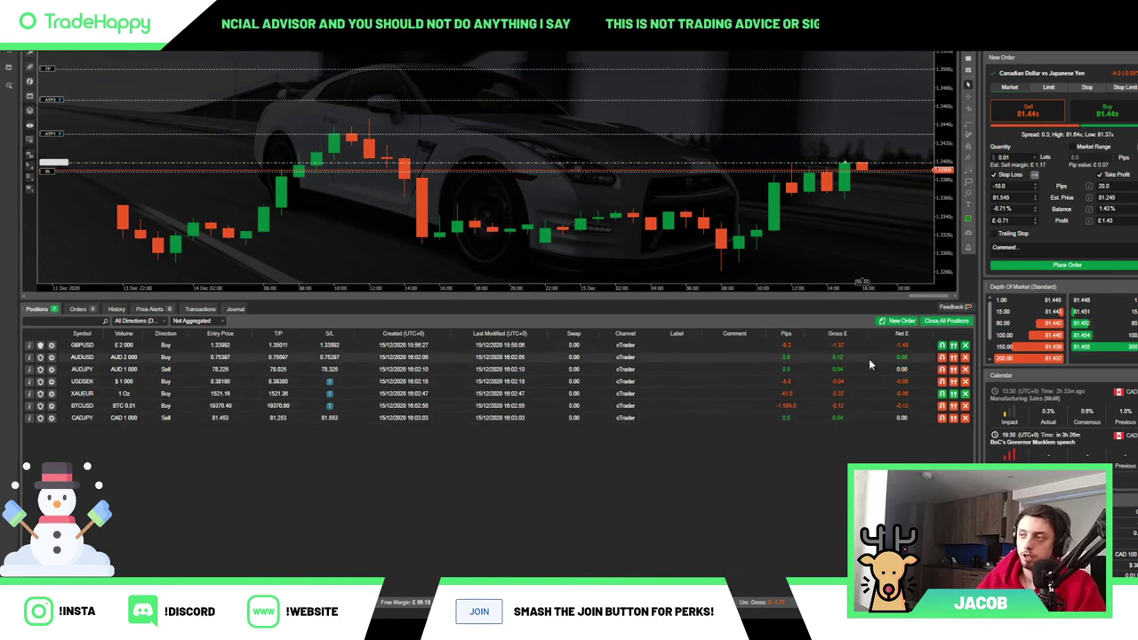
Reverse the gold position, double USDSEK, and reverse GBPUSD to a sell.
{"action": "left_click", "coordinate": [957, 380]}
{"action": "left_click", "coordinate": [952, 356]}
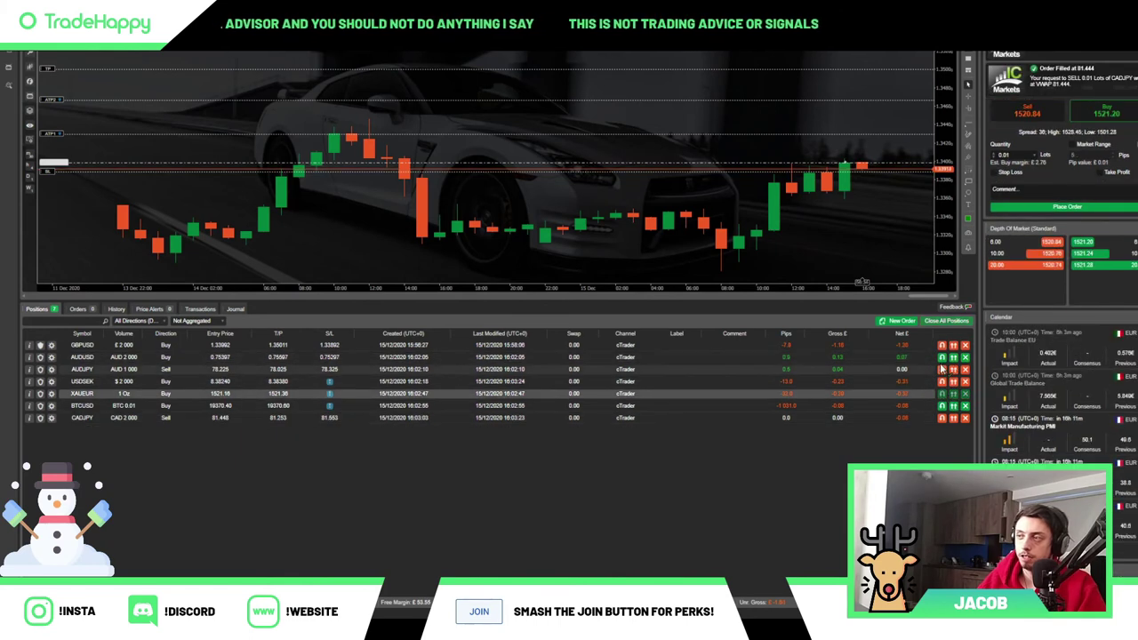
{"action": "left_click", "coordinate": [943, 382]}
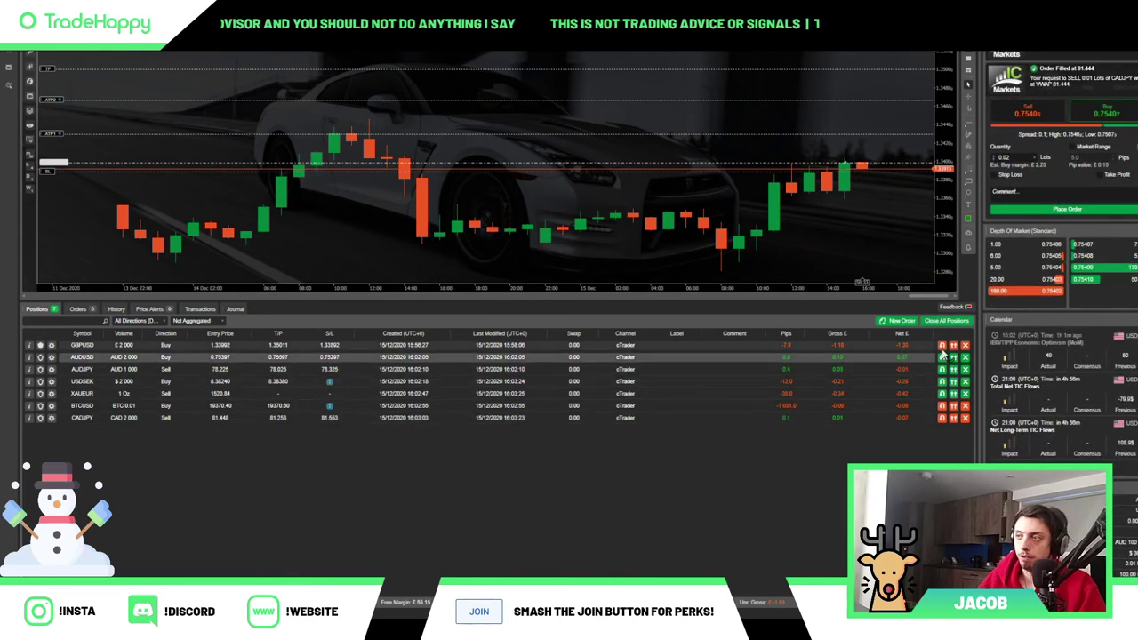
{"action": "left_click", "coordinate": [945, 347]}
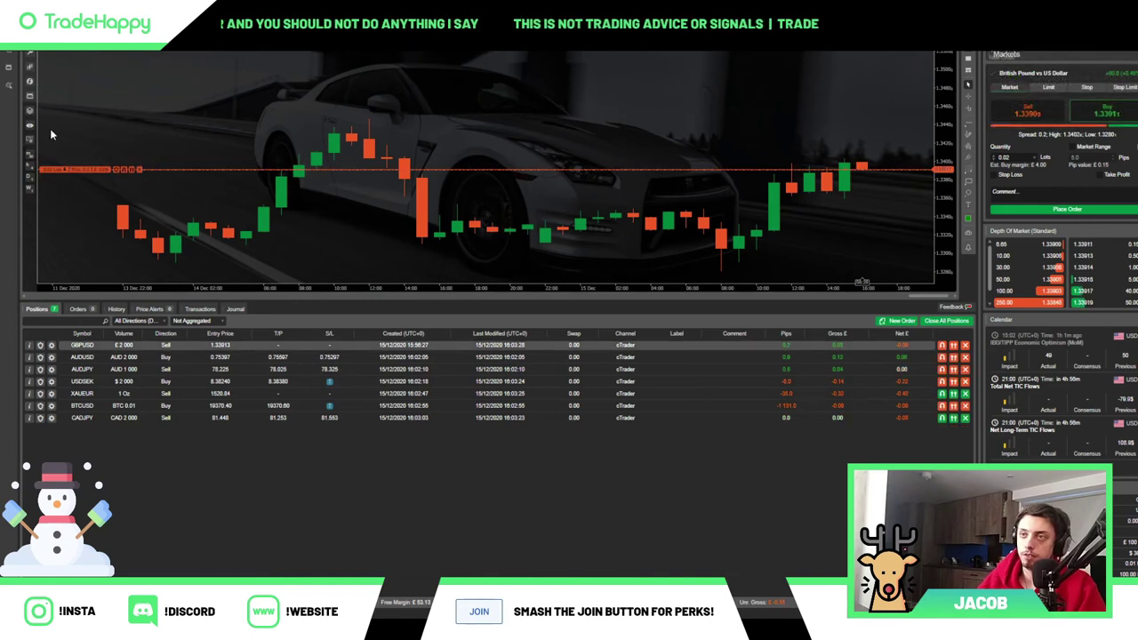
Give GBPUSD a stop loss and 1.33415 take profit, grow it to £6 000, and close BTCUSD.
{"action": "left_click_drag", "start_coordinate": [49, 174], "coordinate": [44, 125]}
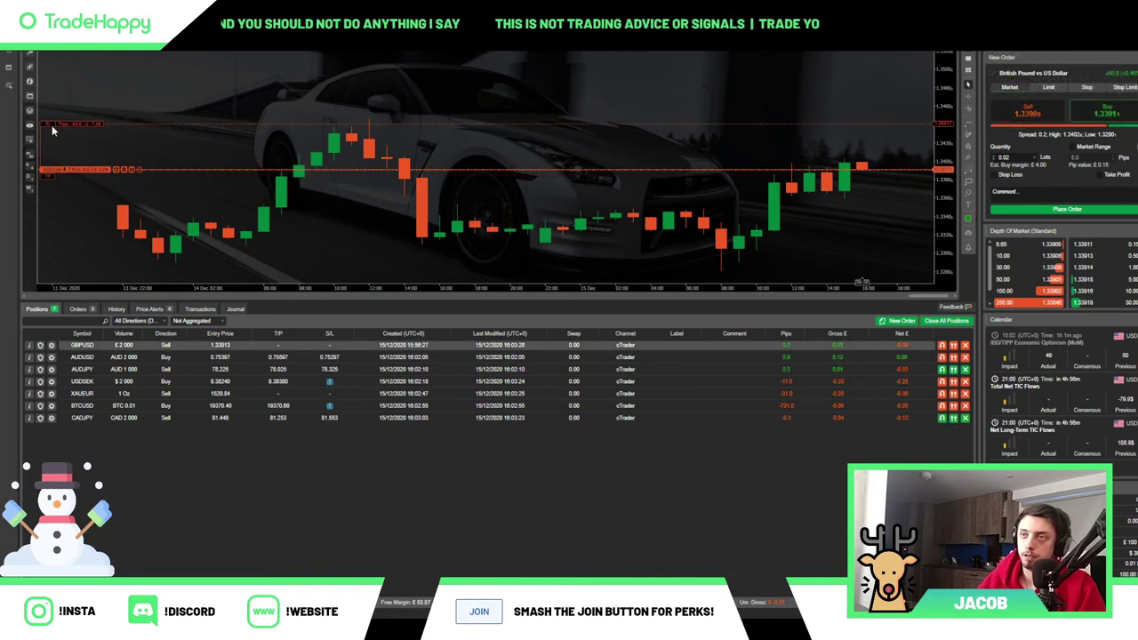
{"action": "left_click_drag", "start_coordinate": [46, 176], "coordinate": [46, 216]}
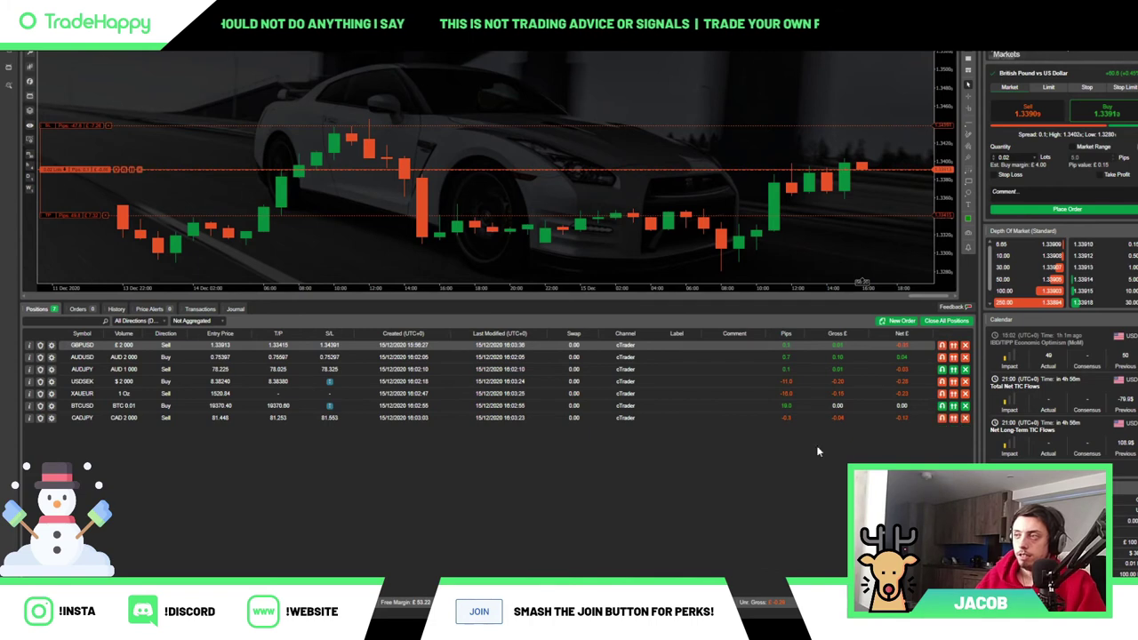
{"action": "left_click", "coordinate": [954, 346]}
{"action": "left_click", "coordinate": [955, 346]}
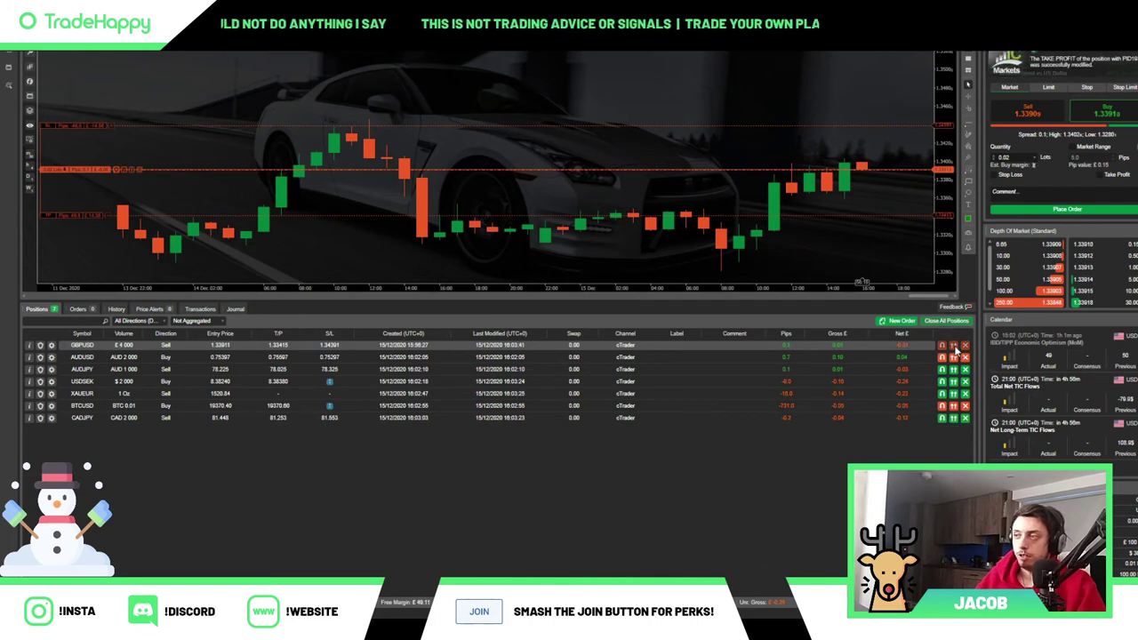
{"action": "left_click", "coordinate": [965, 406]}
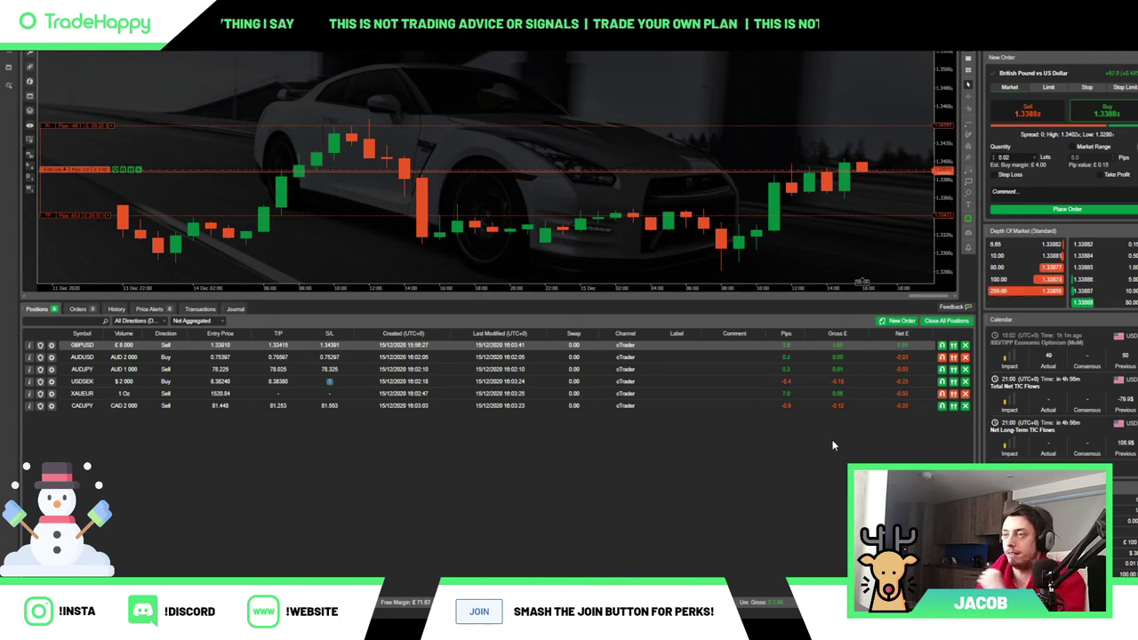
Select the gold (XAUEUR) position in the positions list.
{"action": "left_click", "coordinate": [765, 393]}
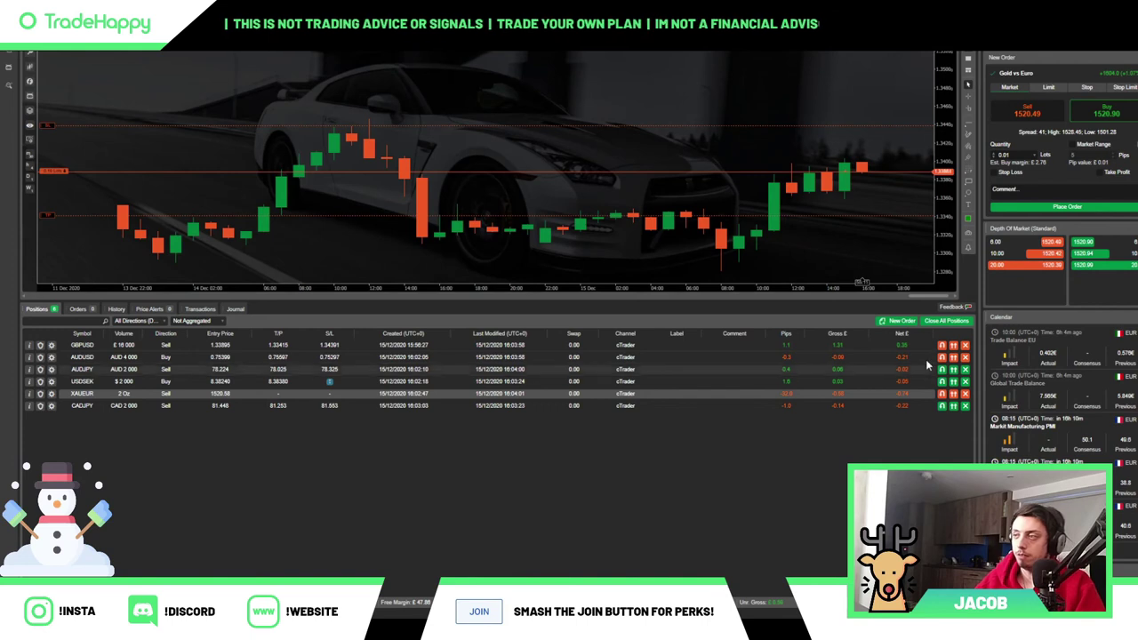
Close the GBPUSD, AUDJPY, USDSEK, XAUEUR, AUDUSD and CADJPY positions, then collapse the bottom panel.
{"action": "left_click", "coordinate": [966, 345]}
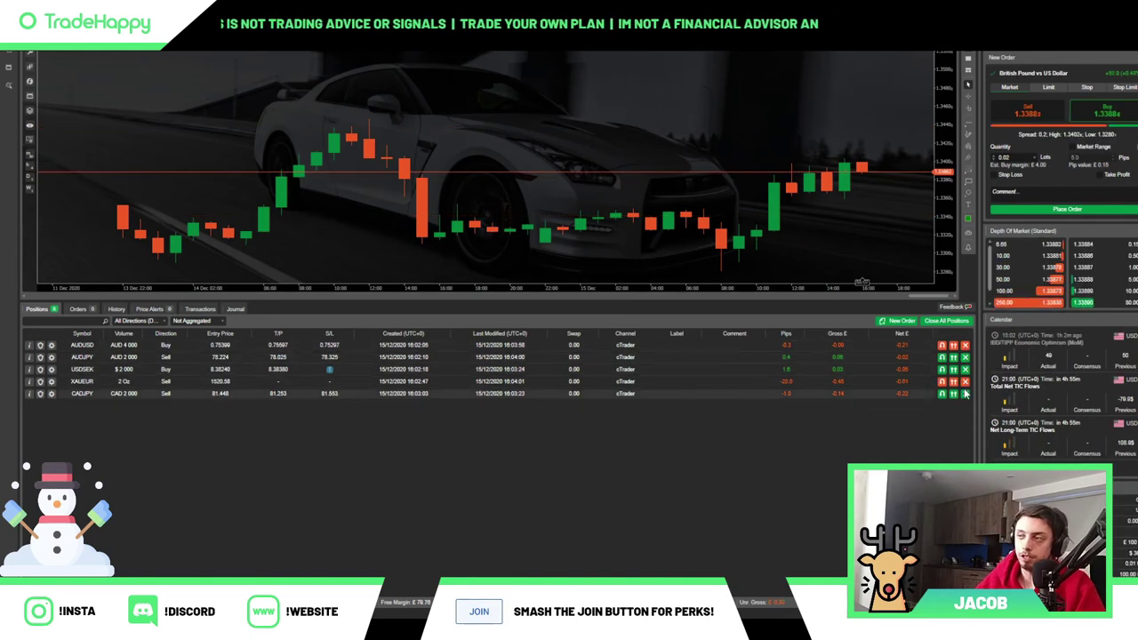
{"action": "left_click", "coordinate": [965, 359]}
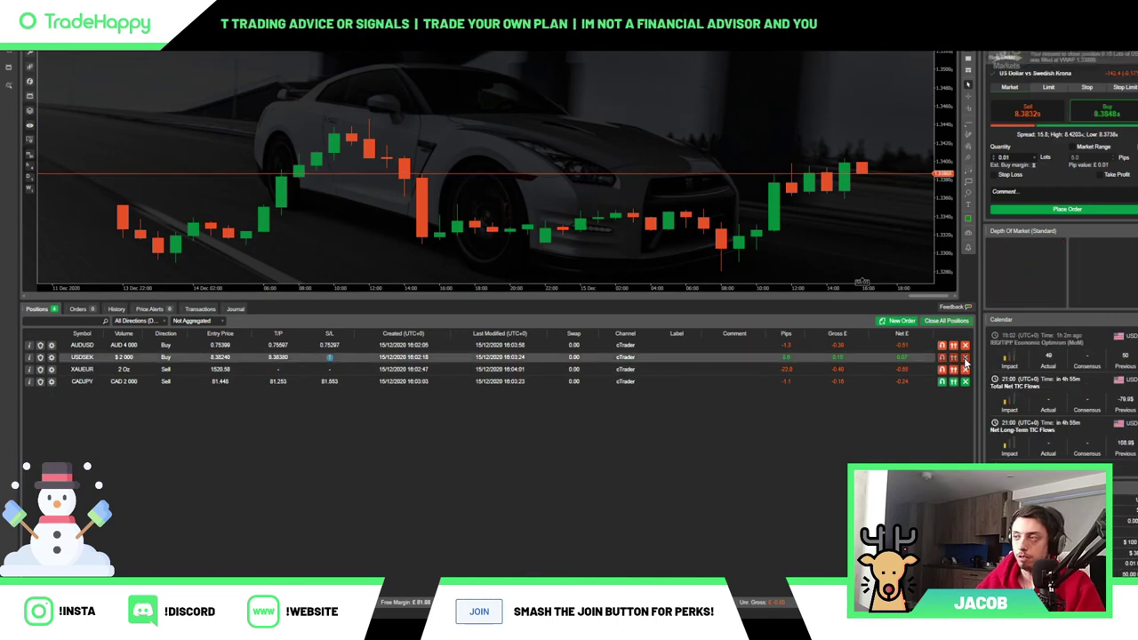
{"action": "left_click", "coordinate": [966, 360]}
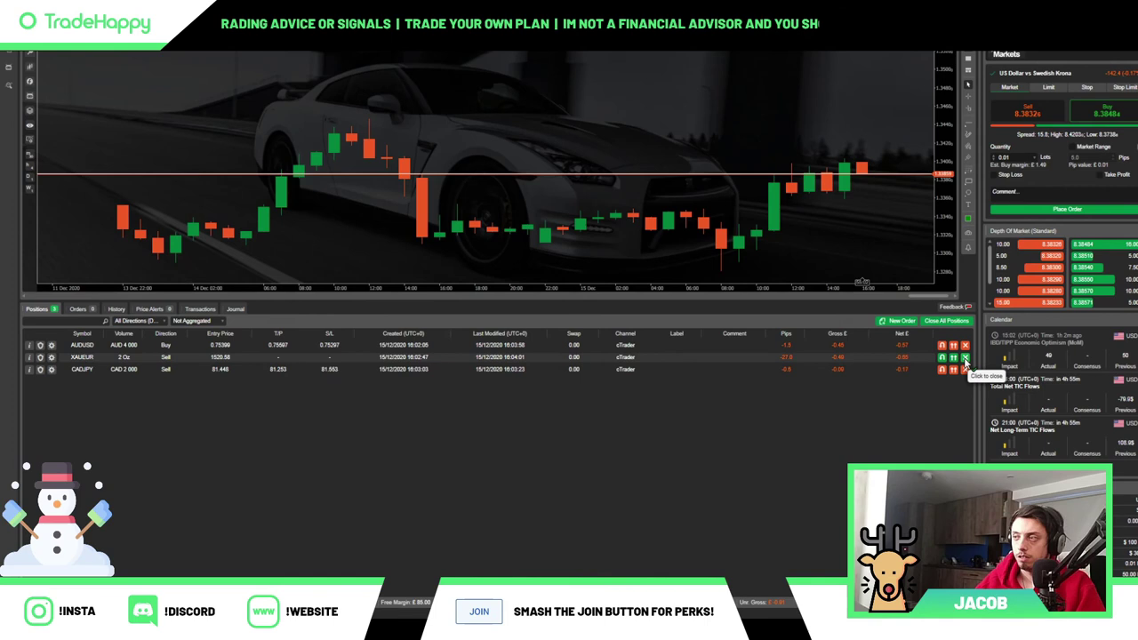
{"action": "left_click", "coordinate": [966, 359]}
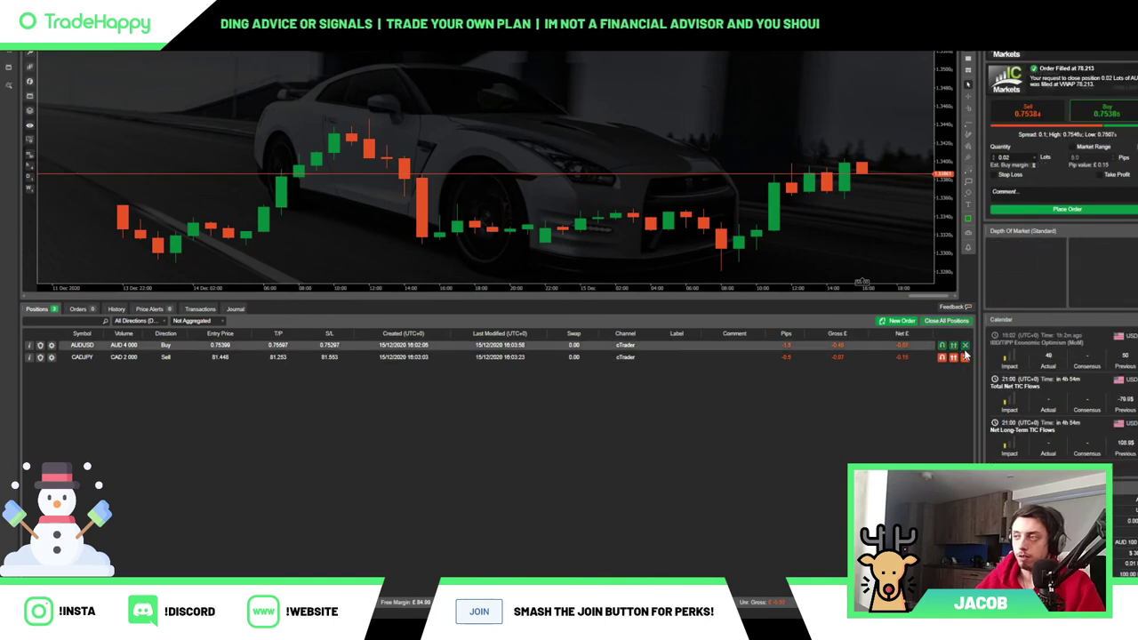
{"action": "left_click", "coordinate": [966, 346]}
{"action": "left_click", "coordinate": [966, 346]}
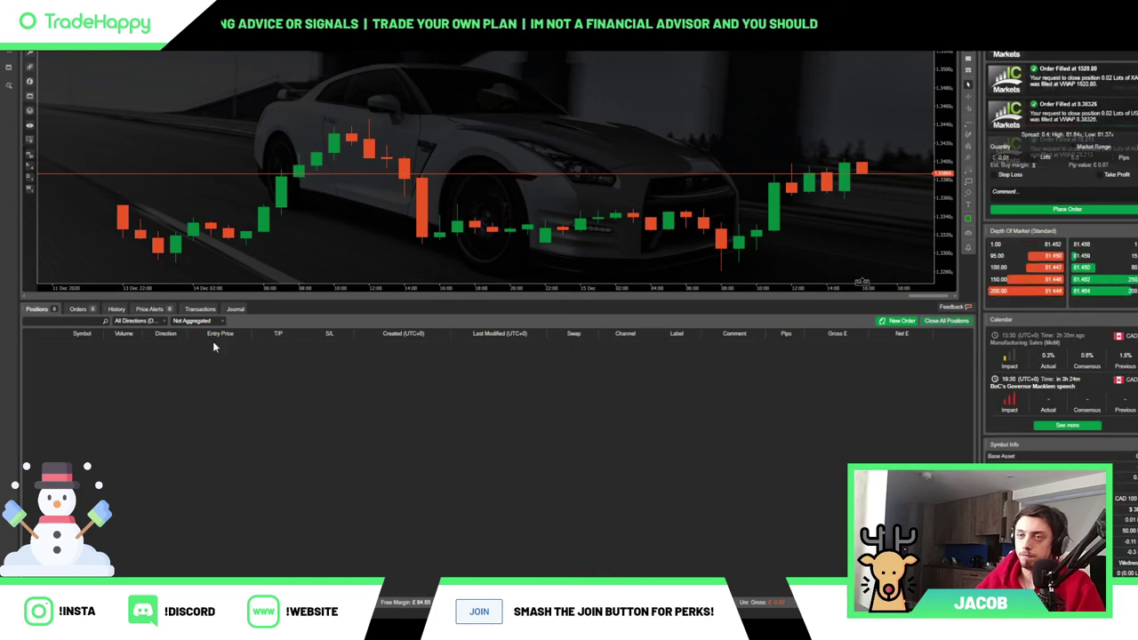
{"action": "double_click", "coordinate": [279, 308]}
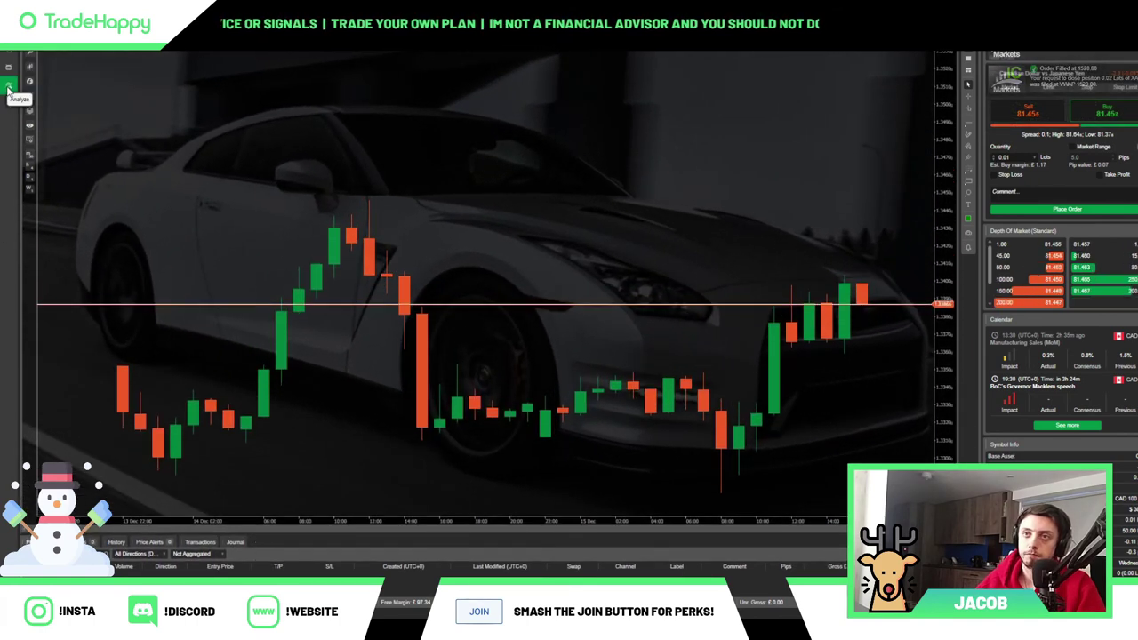
Open Analyze, show Daily performance, and sort the symbol volume table by Winning (%) descending.
{"action": "left_click", "coordinate": [8, 90]}
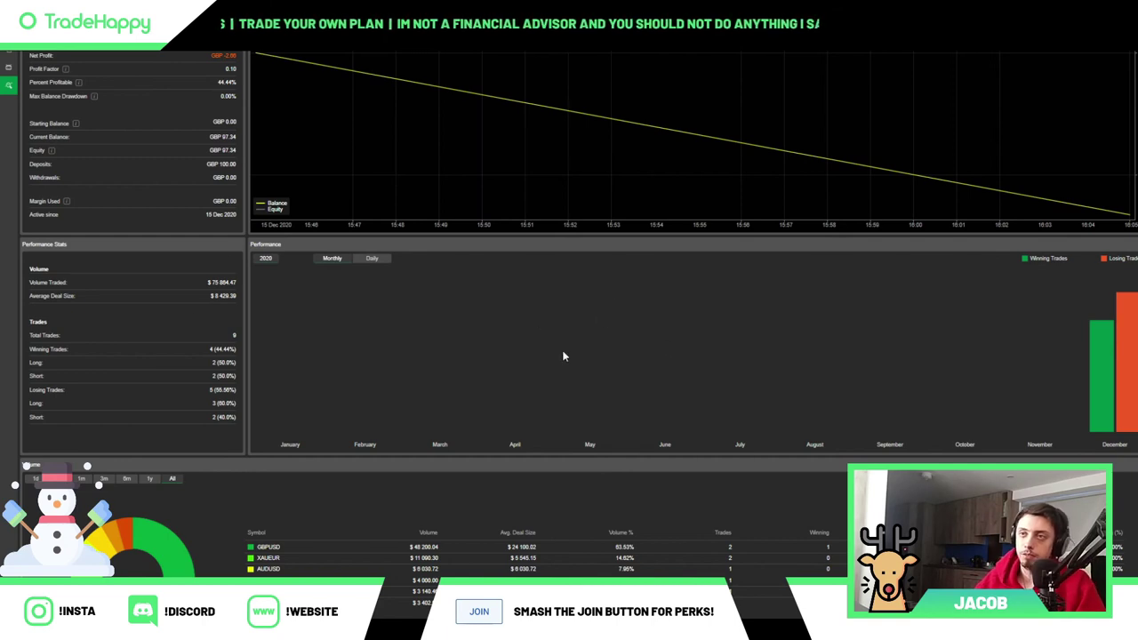
{"action": "left_click", "coordinate": [372, 260]}
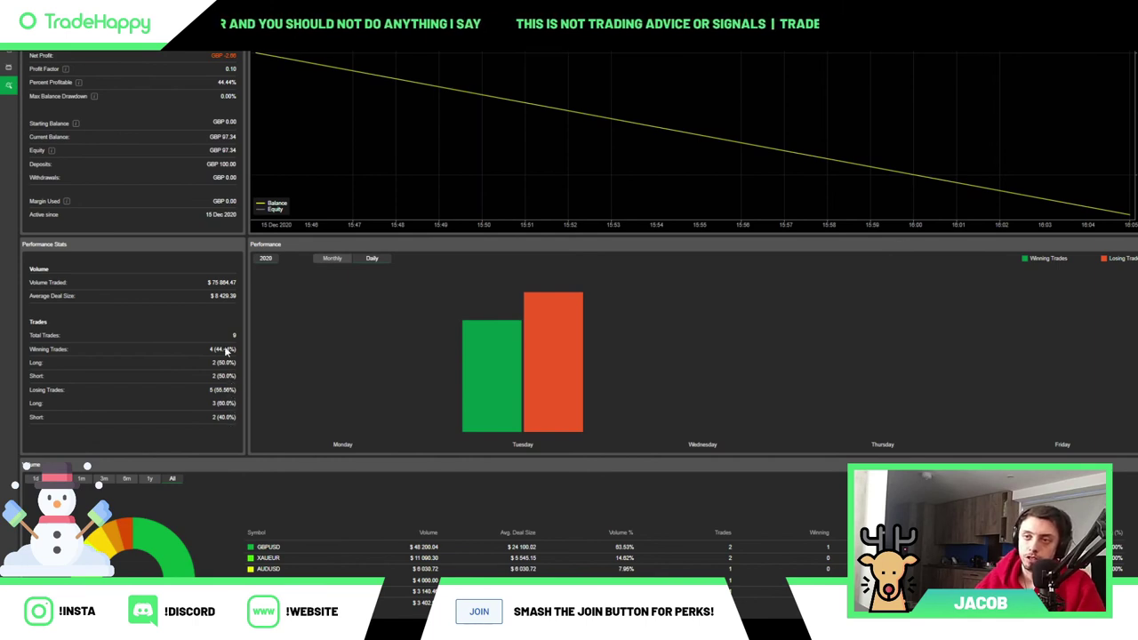
{"action": "scroll", "coordinate": [396, 410], "scroll_direction": "down", "scroll_amount": 3}
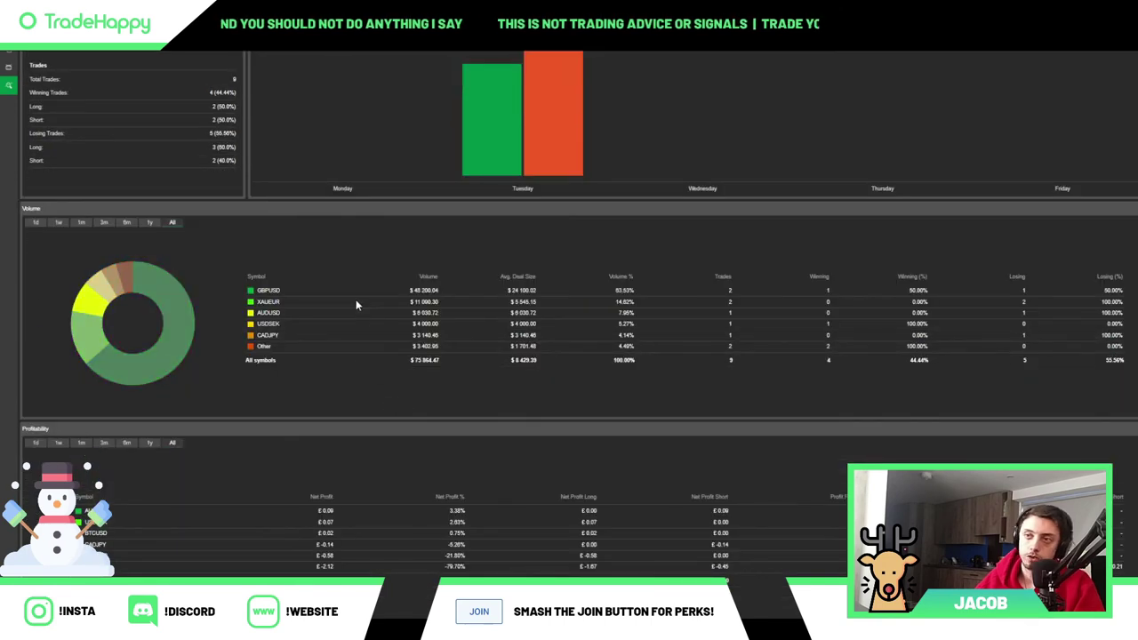
{"action": "left_click", "coordinate": [912, 278]}
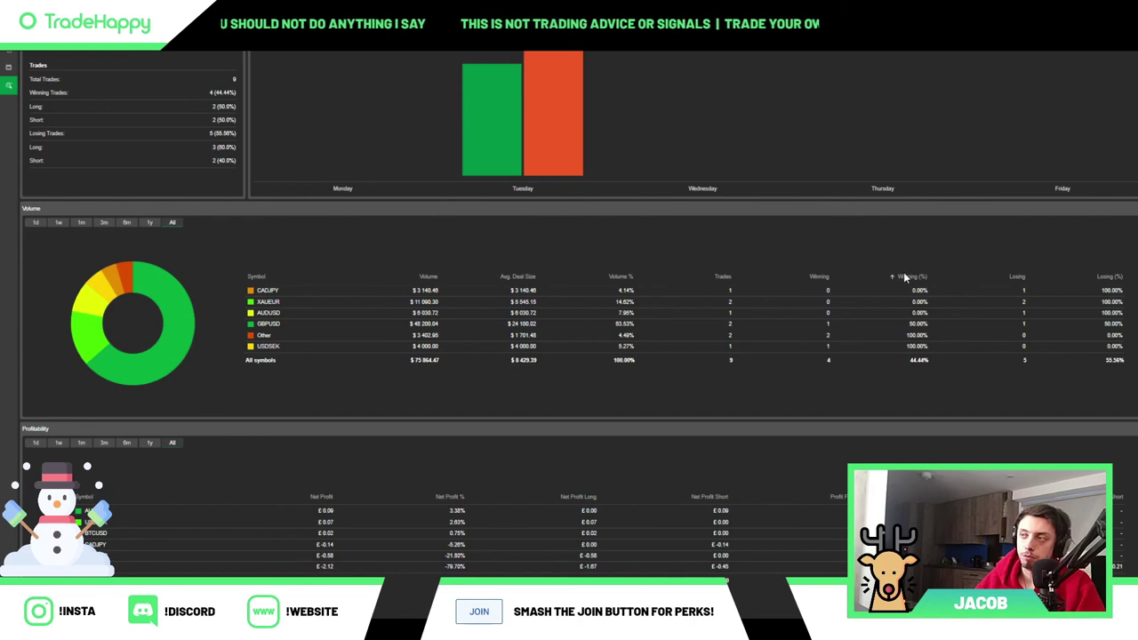
{"action": "left_click", "coordinate": [859, 276]}
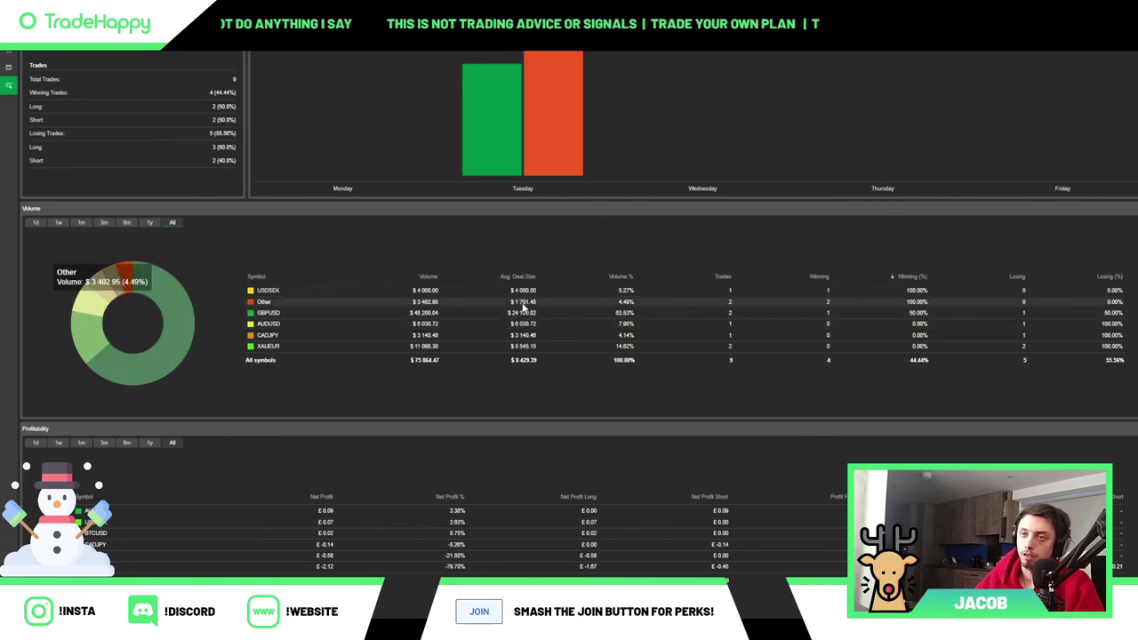
{"action": "scroll", "coordinate": [608, 391], "scroll_direction": "down", "scroll_amount": 3}
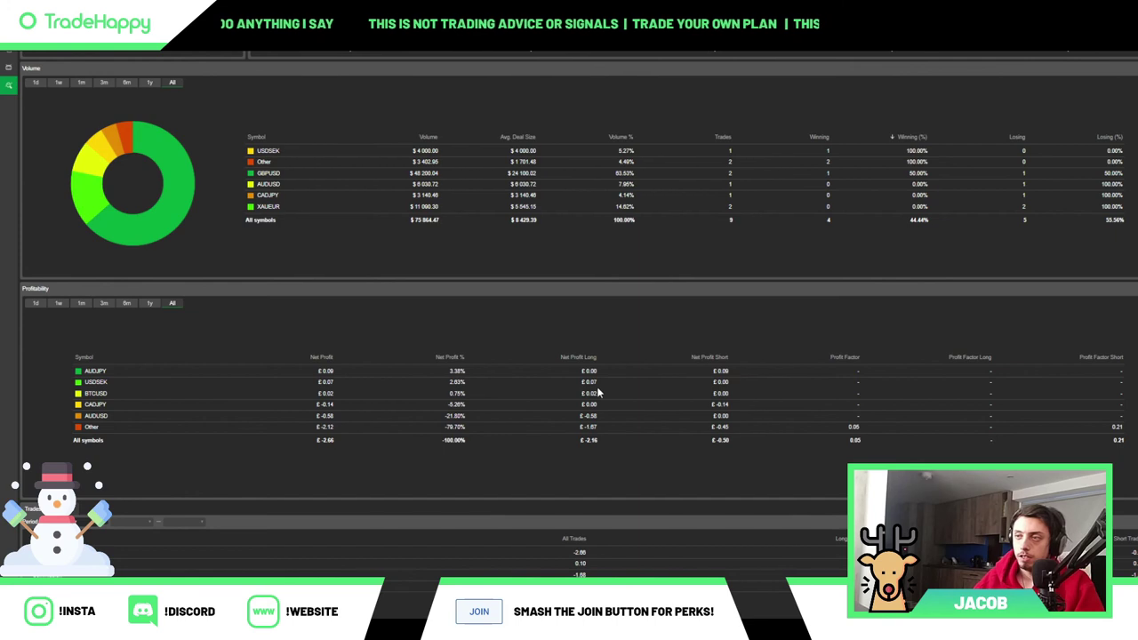
{"action": "scroll", "coordinate": [649, 385], "scroll_direction": "down", "scroll_amount": 3}
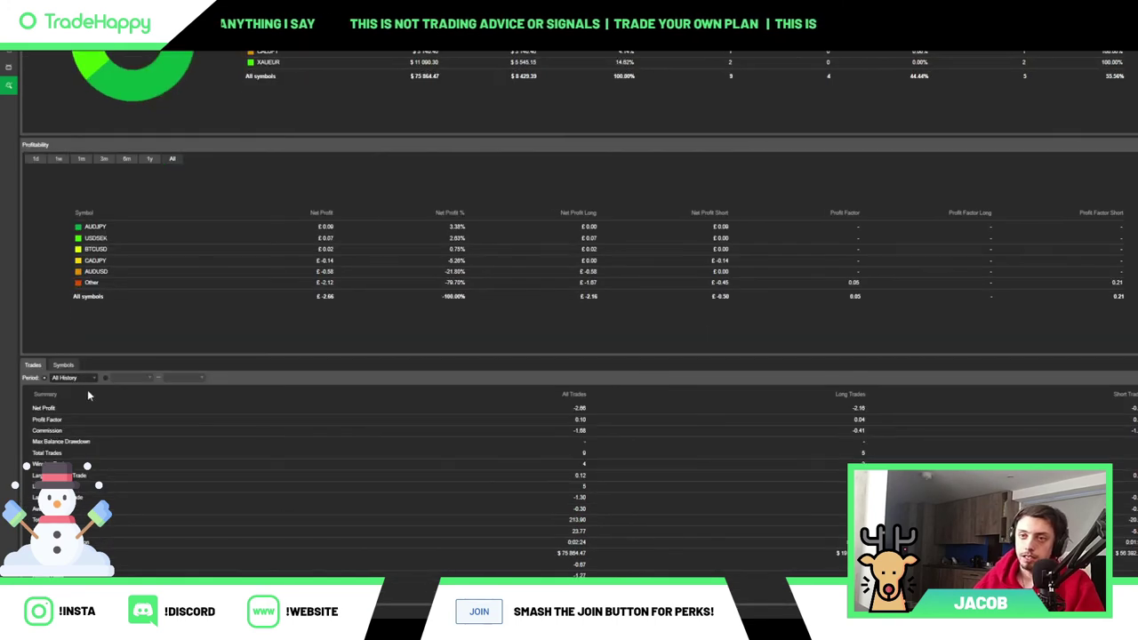
{"action": "left_click", "coordinate": [63, 364]}
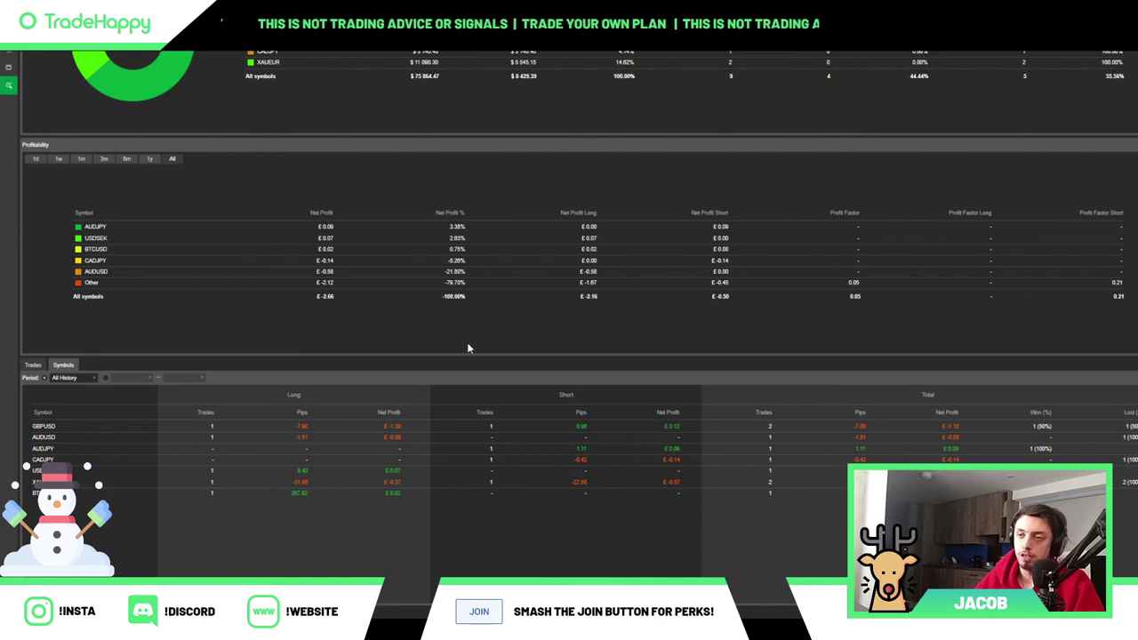
{"action": "left_click", "coordinate": [34, 367]}
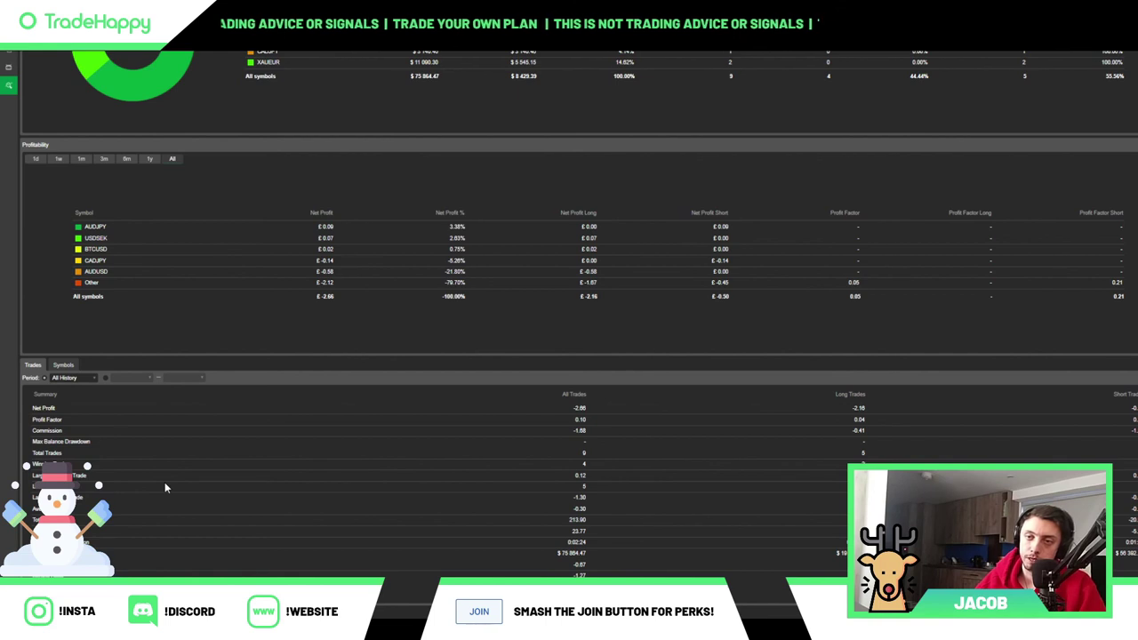
{"action": "scroll", "coordinate": [224, 511], "scroll_direction": "up", "scroll_amount": 6}
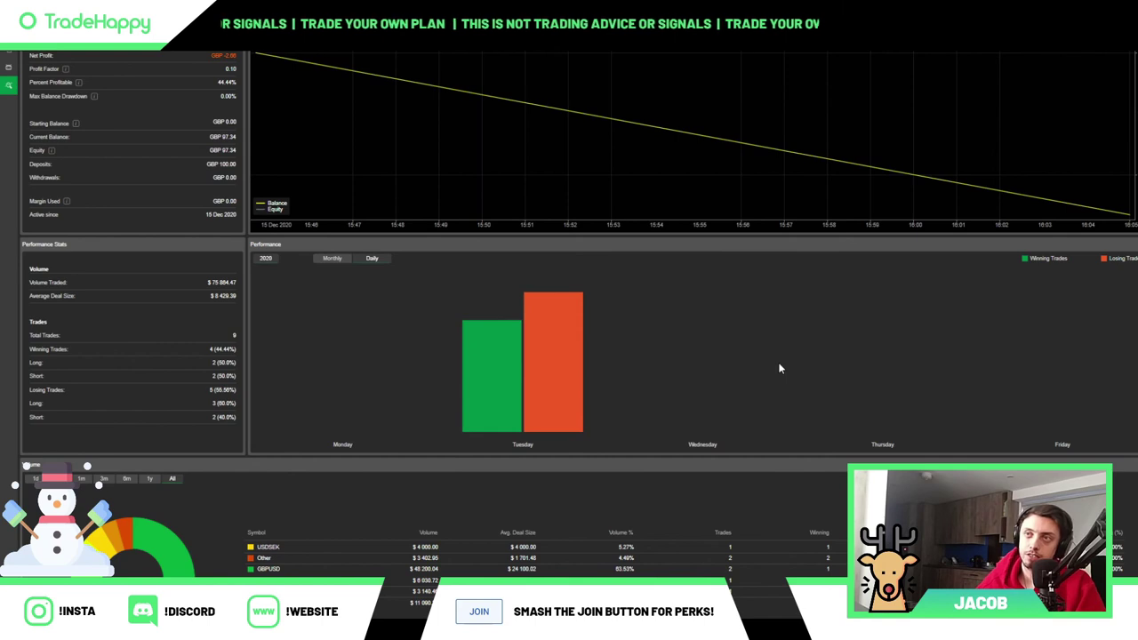
{"action": "scroll", "coordinate": [782, 366], "scroll_direction": "down", "scroll_amount": 3}
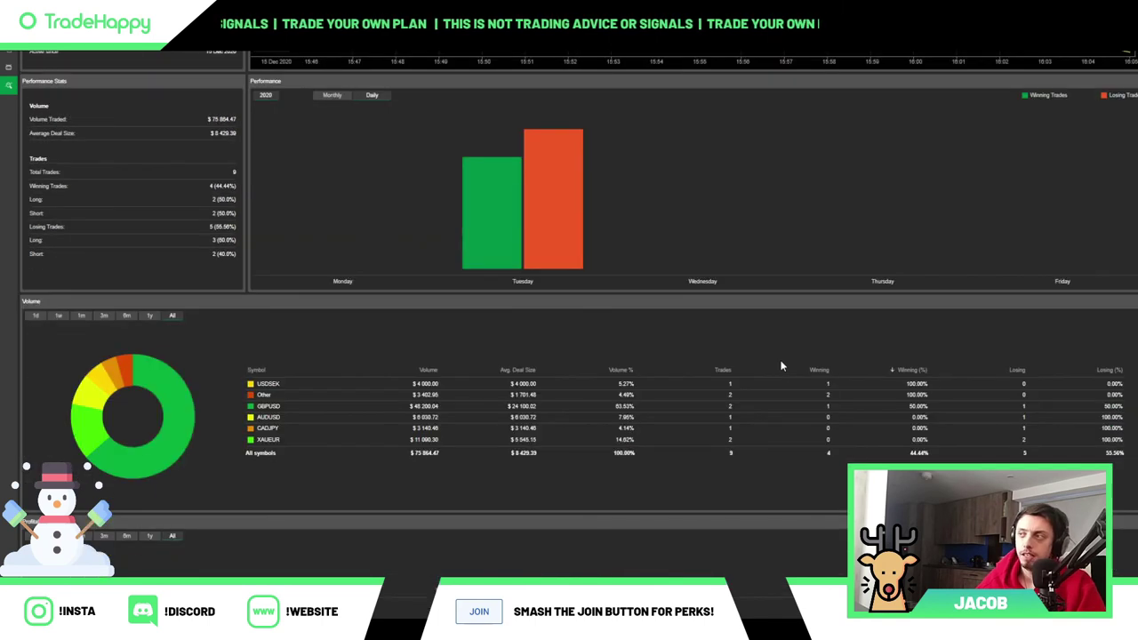
{"action": "scroll", "coordinate": [680, 346], "scroll_direction": "down", "scroll_amount": 3}
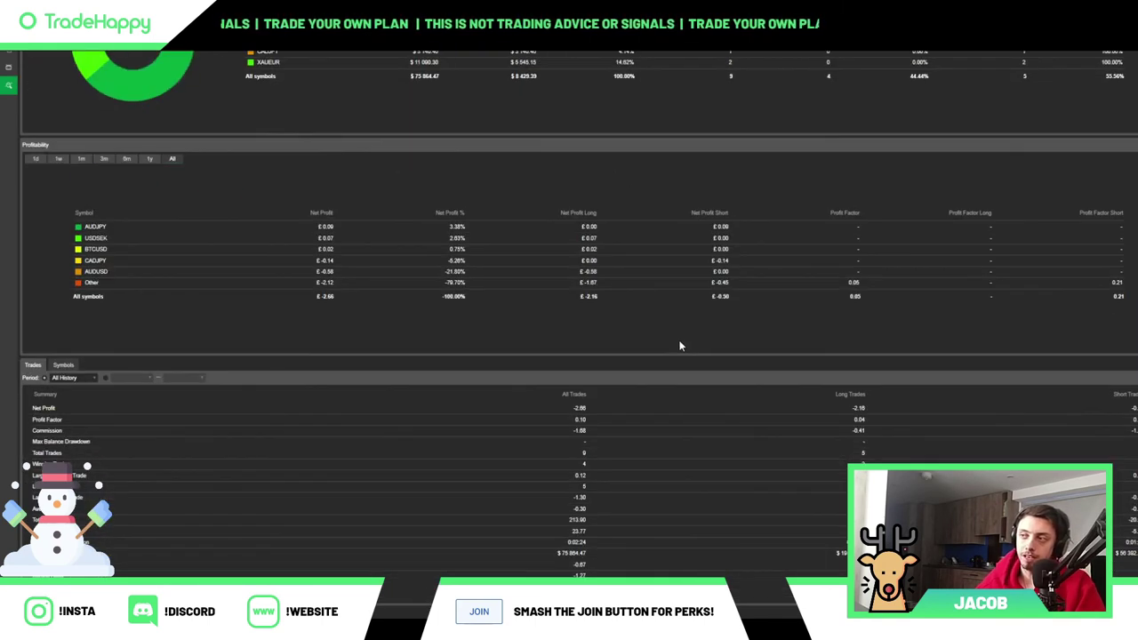
{"action": "scroll", "coordinate": [681, 346], "scroll_direction": "up", "scroll_amount": 6}
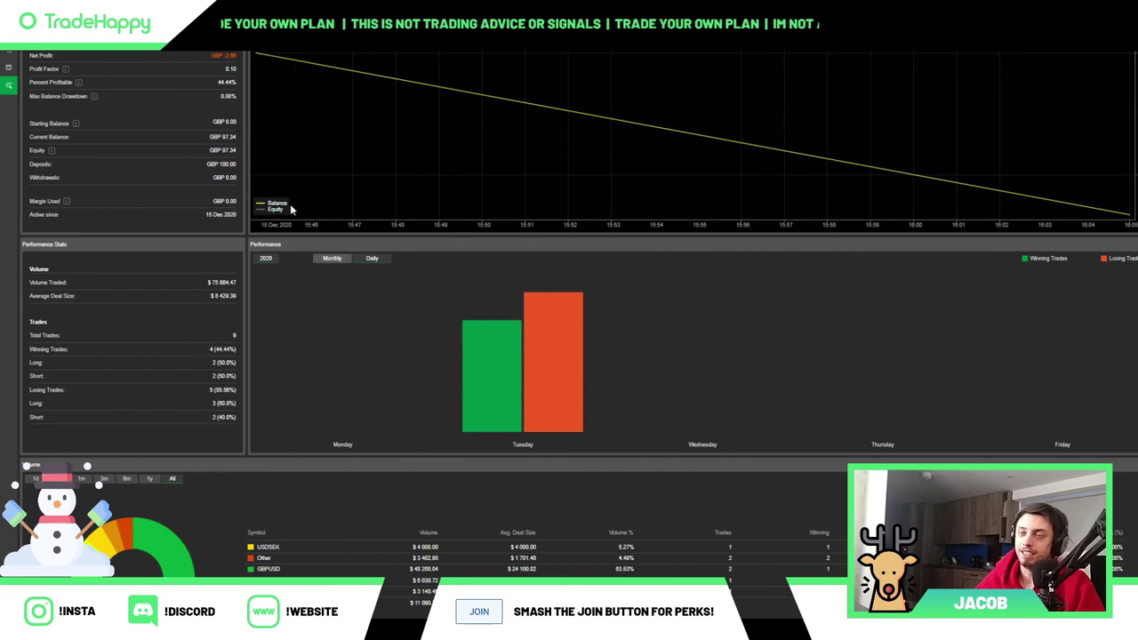
{"action": "scroll", "coordinate": [587, 348], "scroll_direction": "down", "scroll_amount": 4}
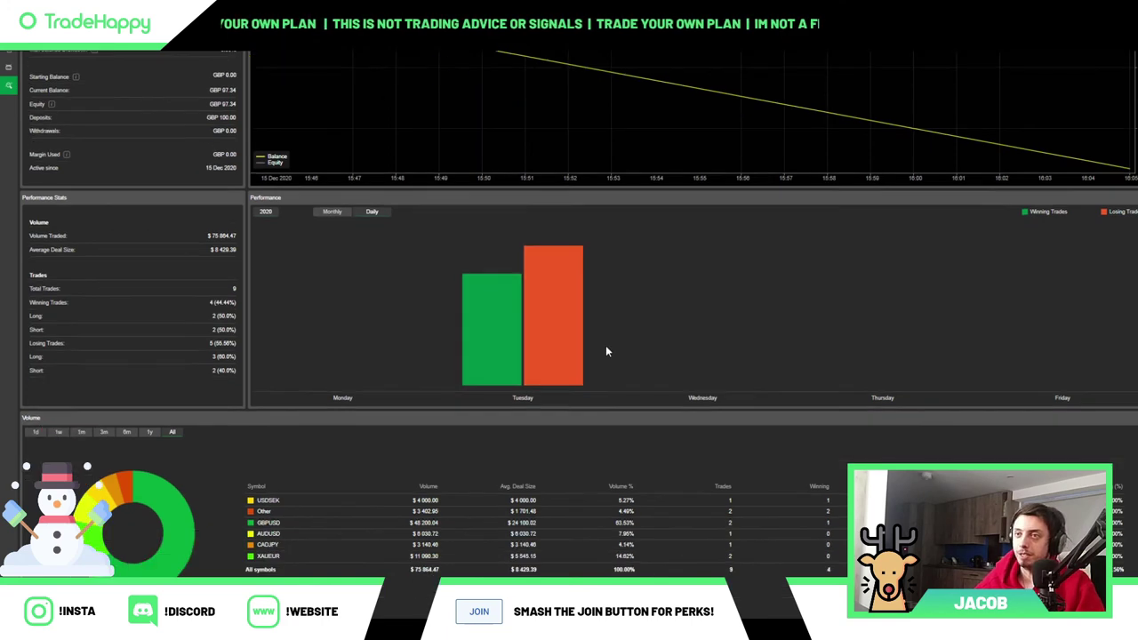
{"action": "scroll", "coordinate": [618, 341], "scroll_direction": "down", "scroll_amount": 3}
{"action": "scroll", "coordinate": [618, 341], "scroll_direction": "up", "scroll_amount": 5}
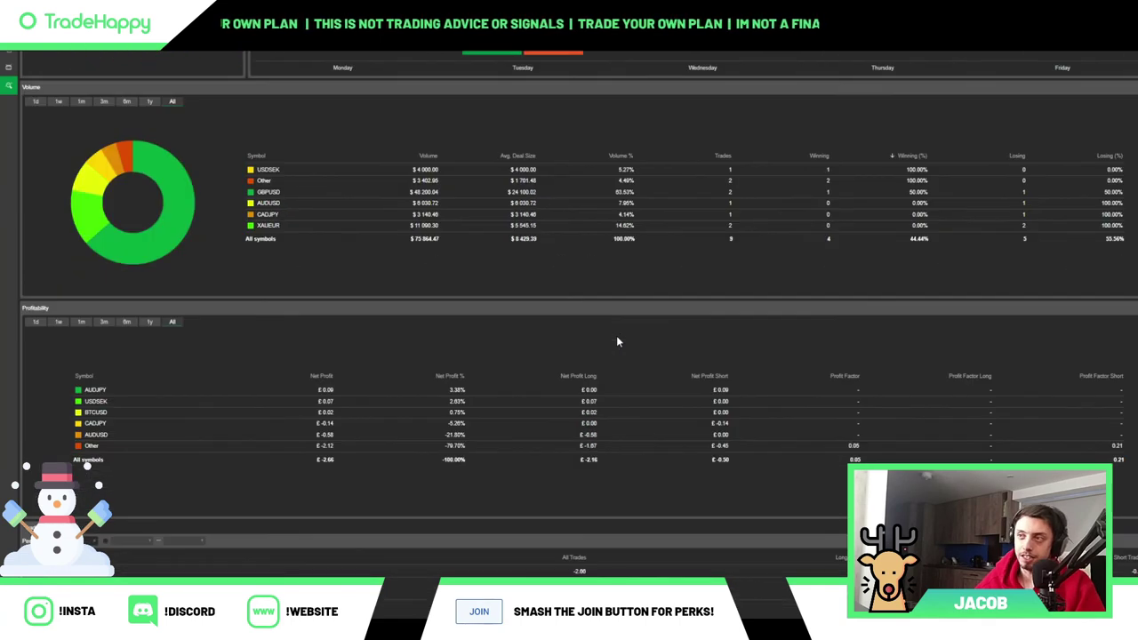
{"action": "scroll", "coordinate": [618, 341], "scroll_direction": "up", "scroll_amount": 2}
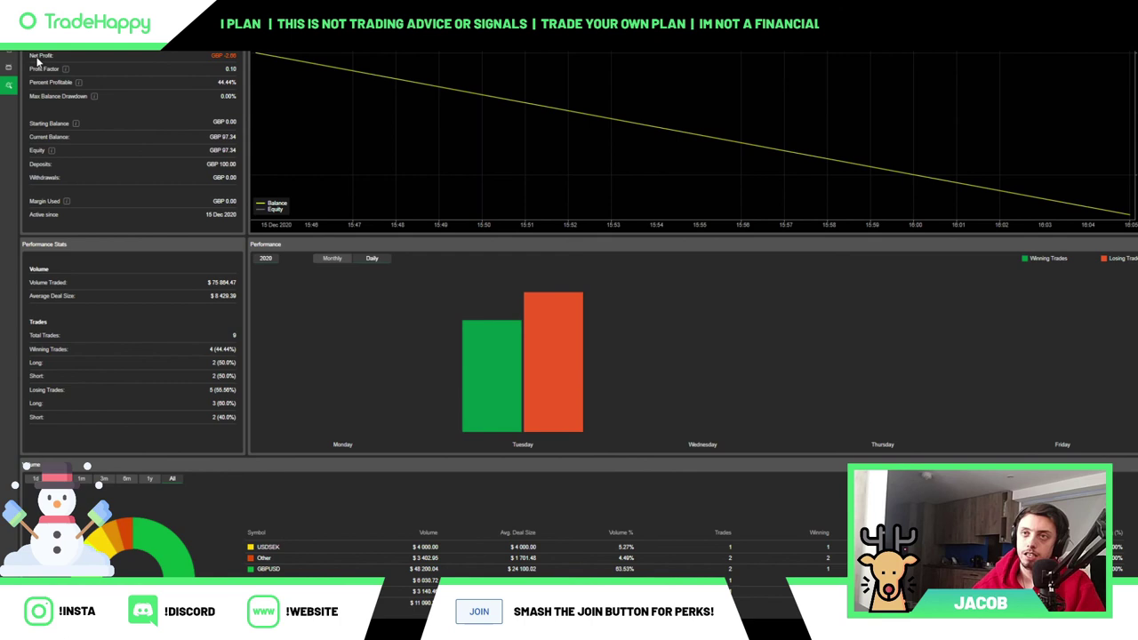
Visit the Automate and Copy sections, returning to the trading chart after each.
{"action": "left_click", "coordinate": [9, 69]}
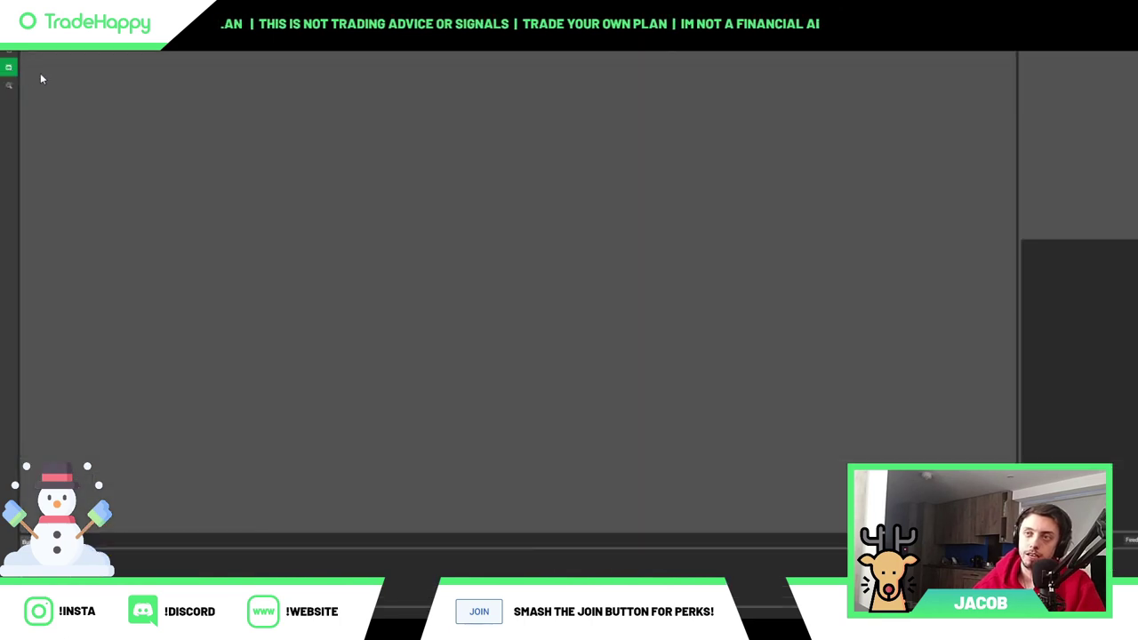
{"action": "key", "text": "alt+Tab"}
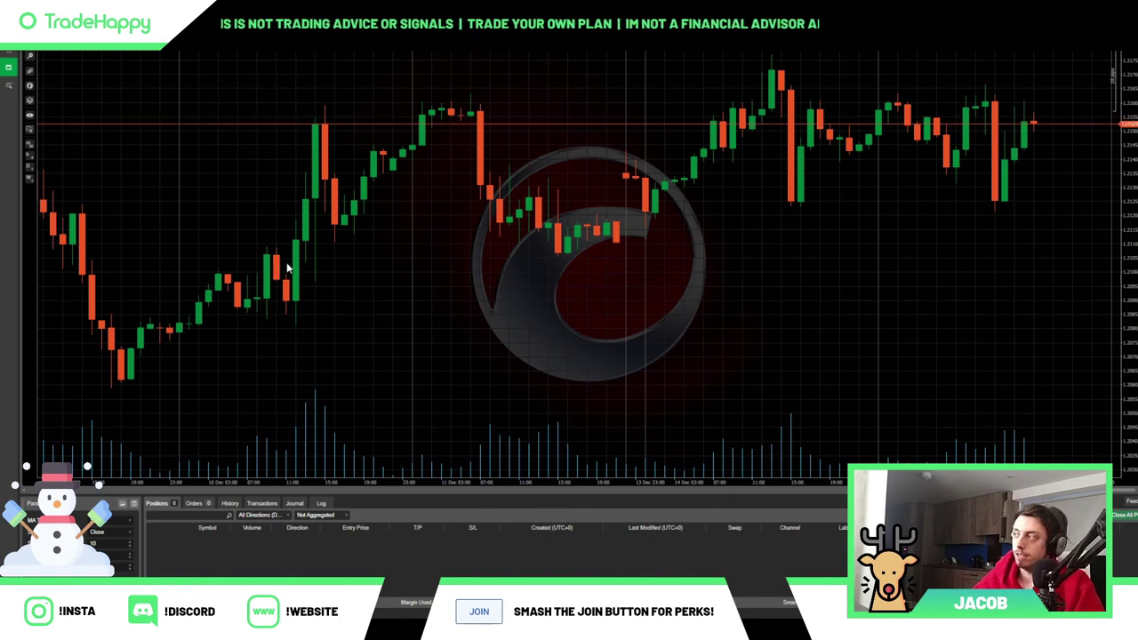
{"action": "left_click", "coordinate": [9, 57]}
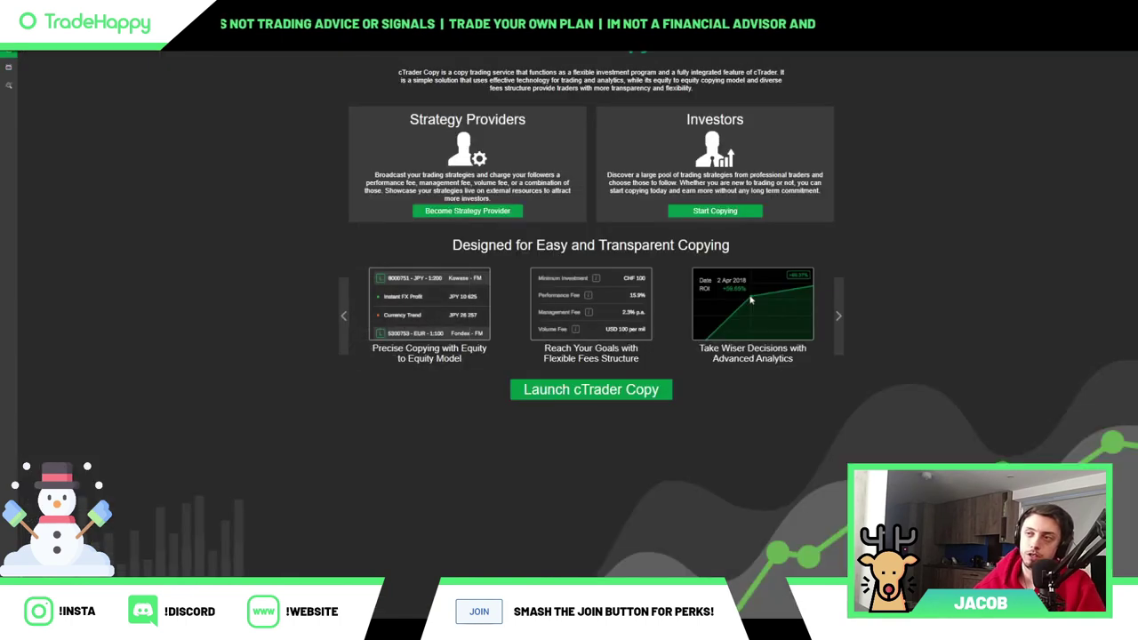
{"action": "key", "text": "alt+Tab"}
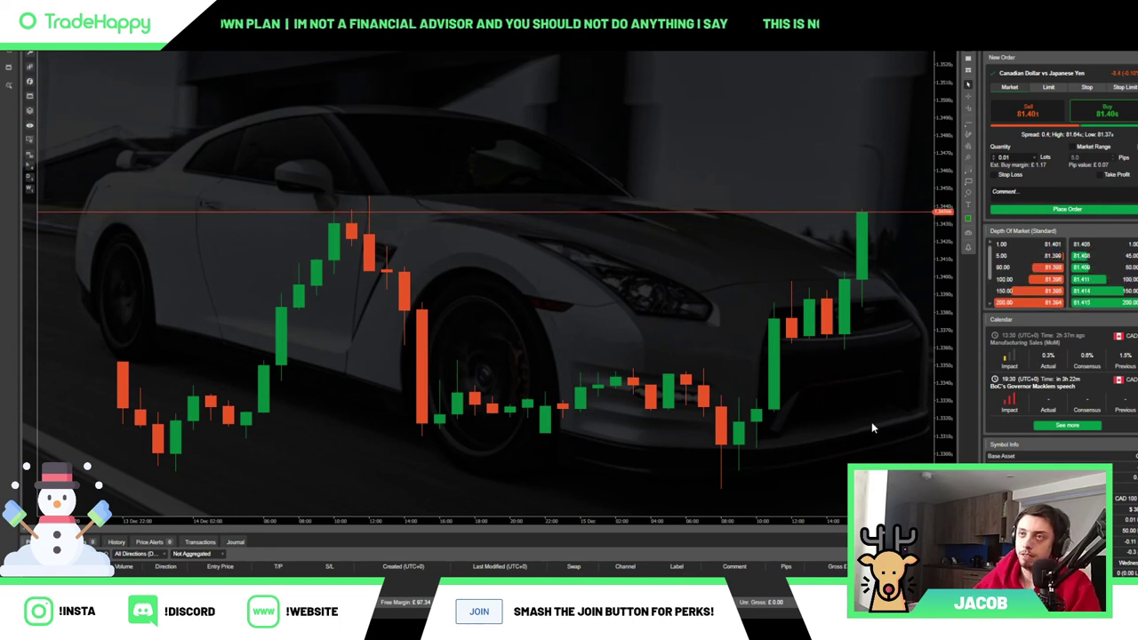
Open the forex symbol list, load USDCHF, and drag AUDJPY onto the chart area.
{"action": "left_click", "coordinate": [94, 63]}
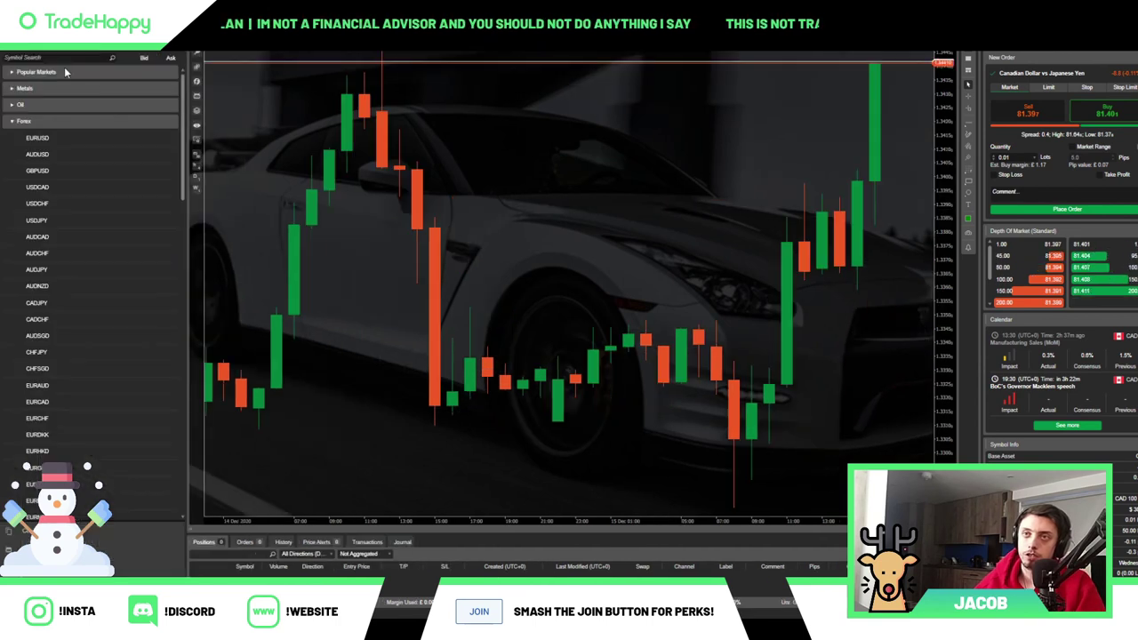
{"action": "left_click", "coordinate": [72, 204]}
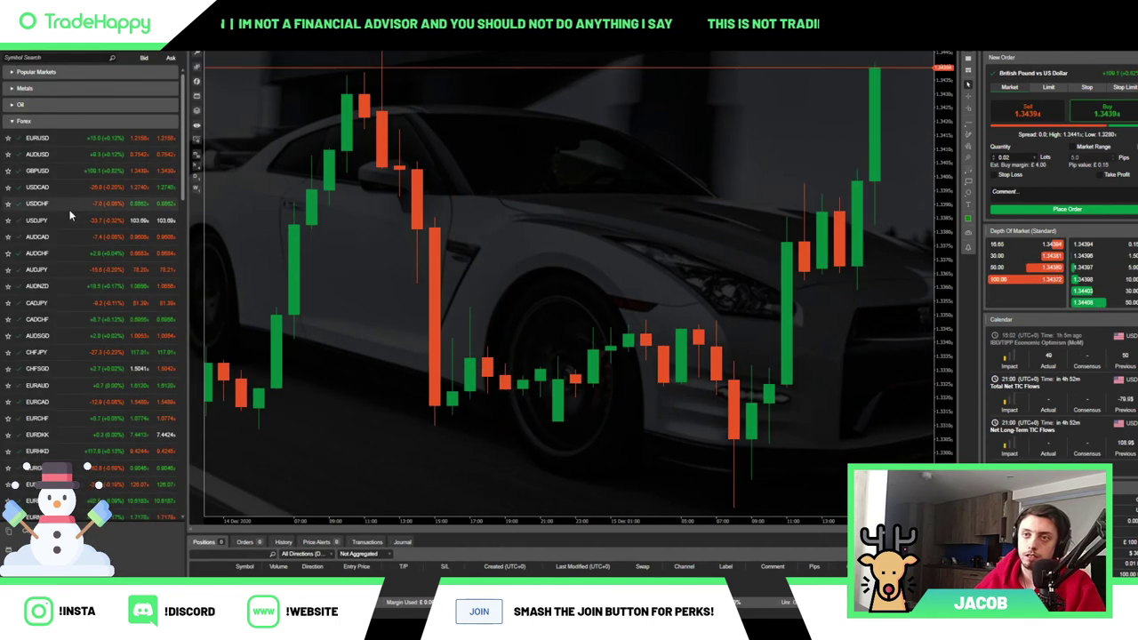
{"action": "left_click", "coordinate": [78, 287]}
{"action": "left_click_drag", "start_coordinate": [78, 269], "coordinate": [545, 224]}
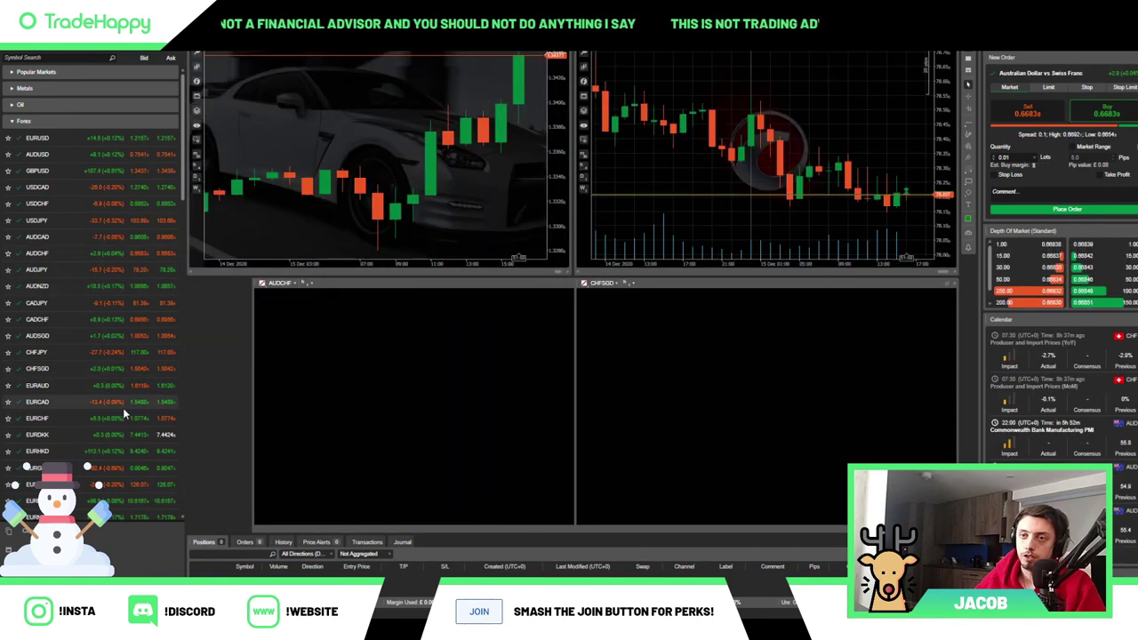